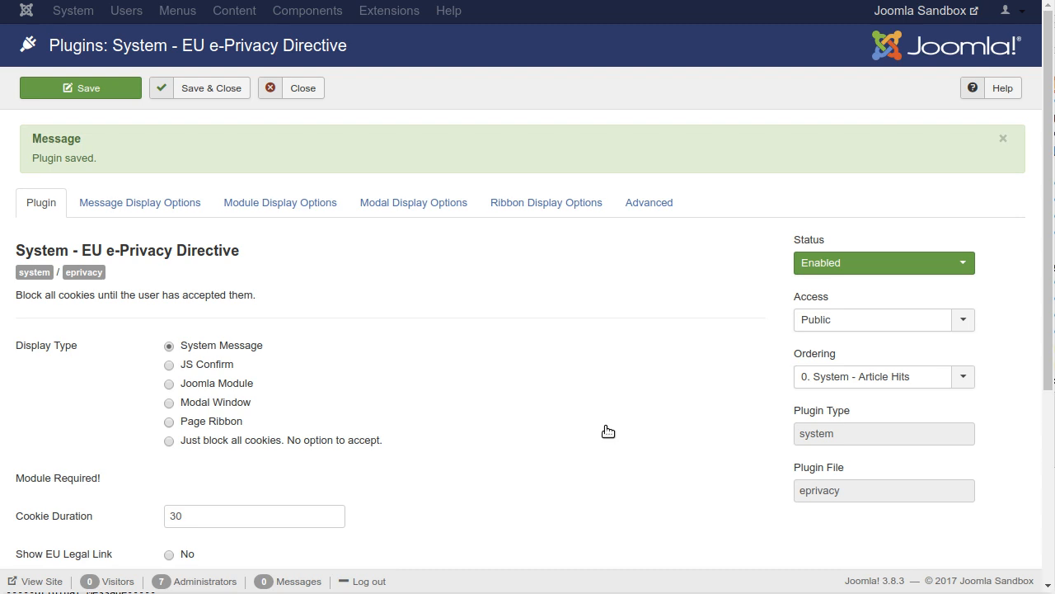
# Step: Close the plugin, log back in to the administrator, and save the global configuration with Debug System set to No
pyautogui.click(303, 88)
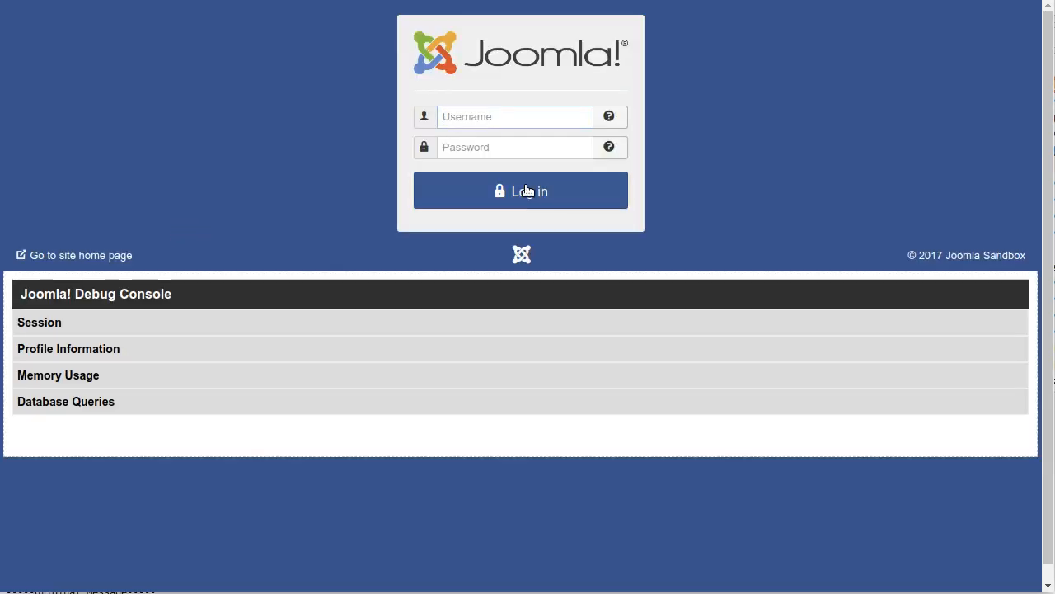
pyautogui.click(525, 192)
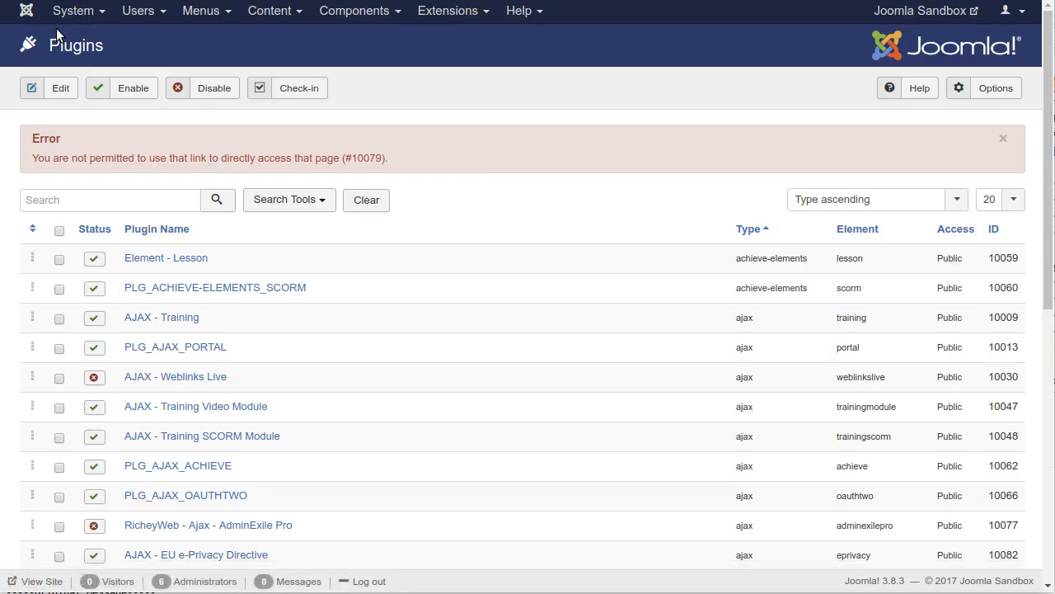
pyautogui.click(71, 11)
pyautogui.click(111, 73)
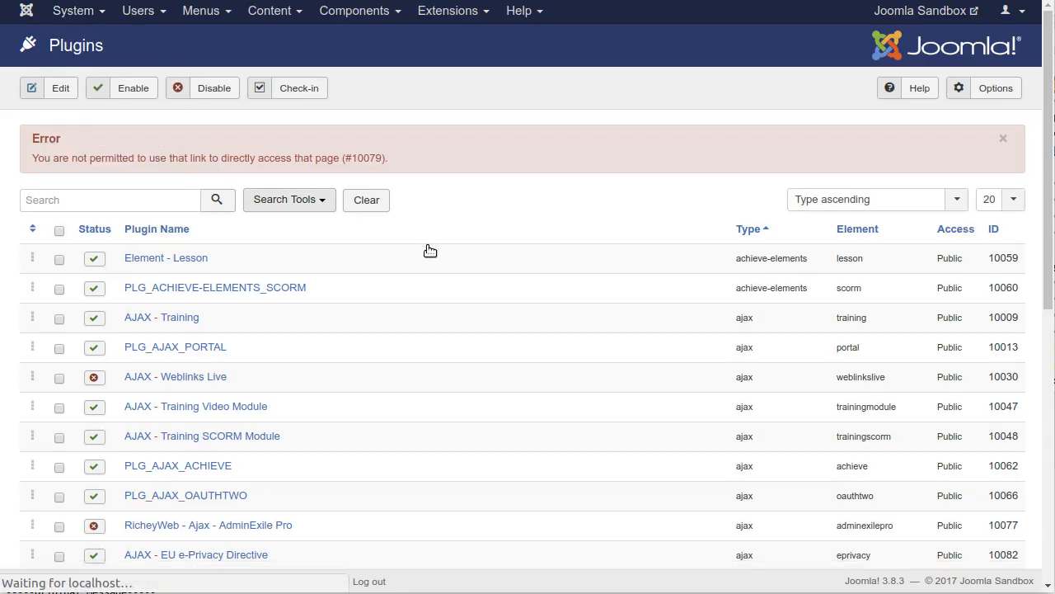
pyautogui.click(257, 142)
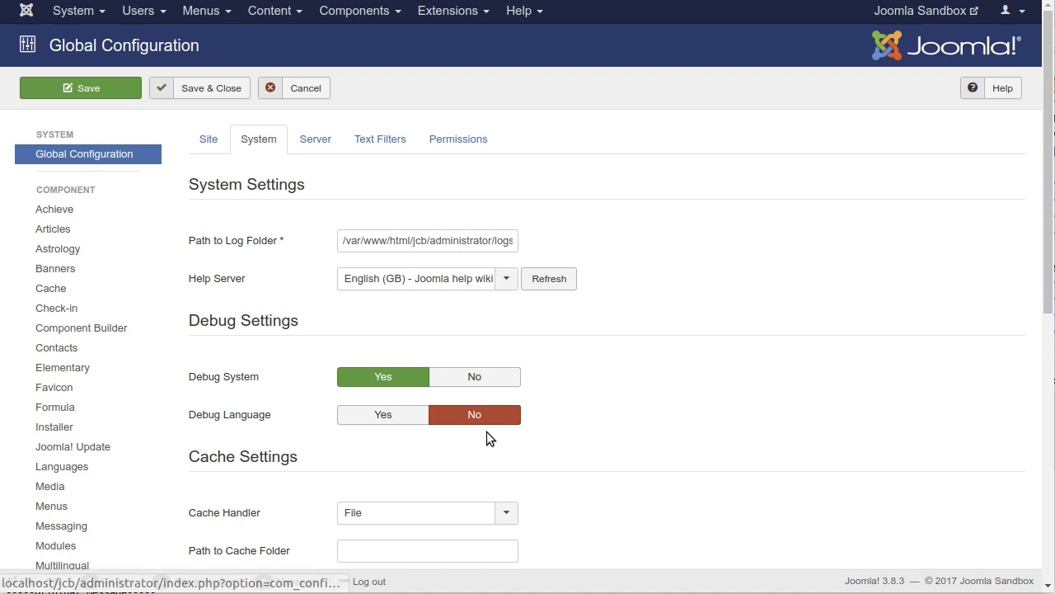
pyautogui.click(489, 378)
pyautogui.click(212, 88)
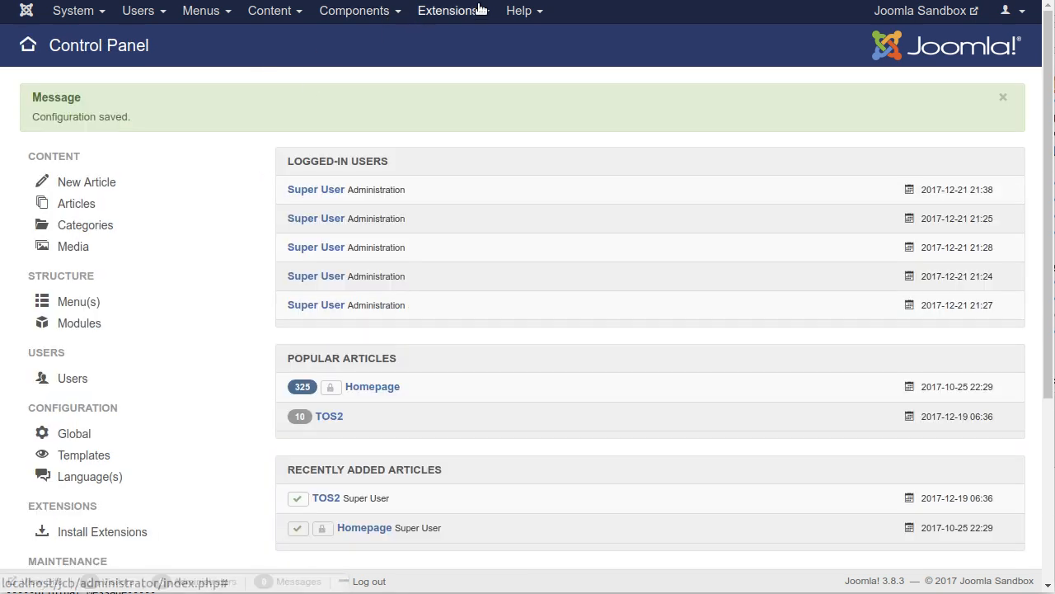
pyautogui.click(450, 10)
pyautogui.click(449, 93)
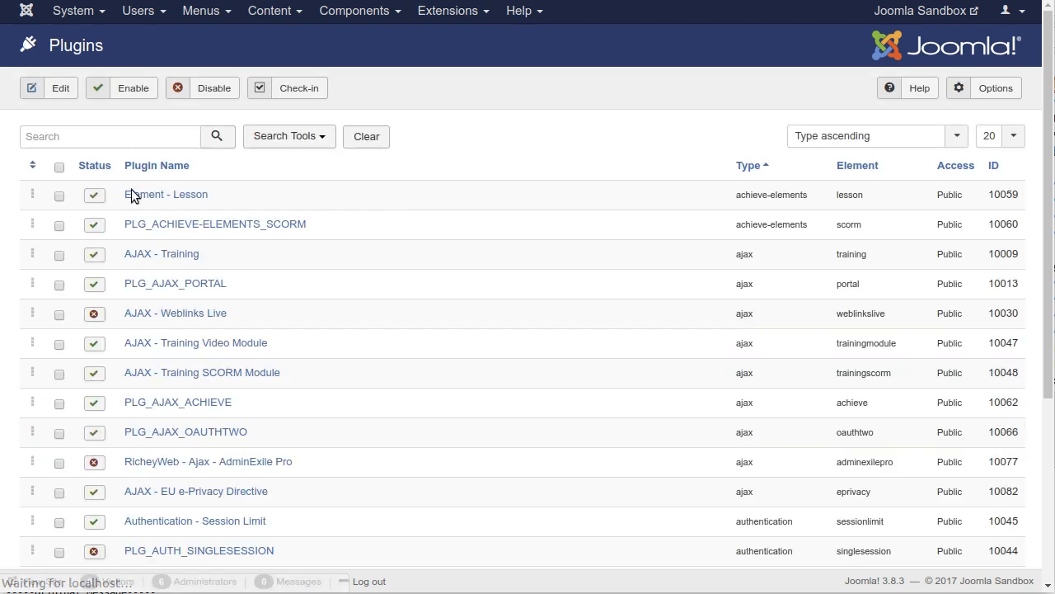
pyautogui.click(180, 141)
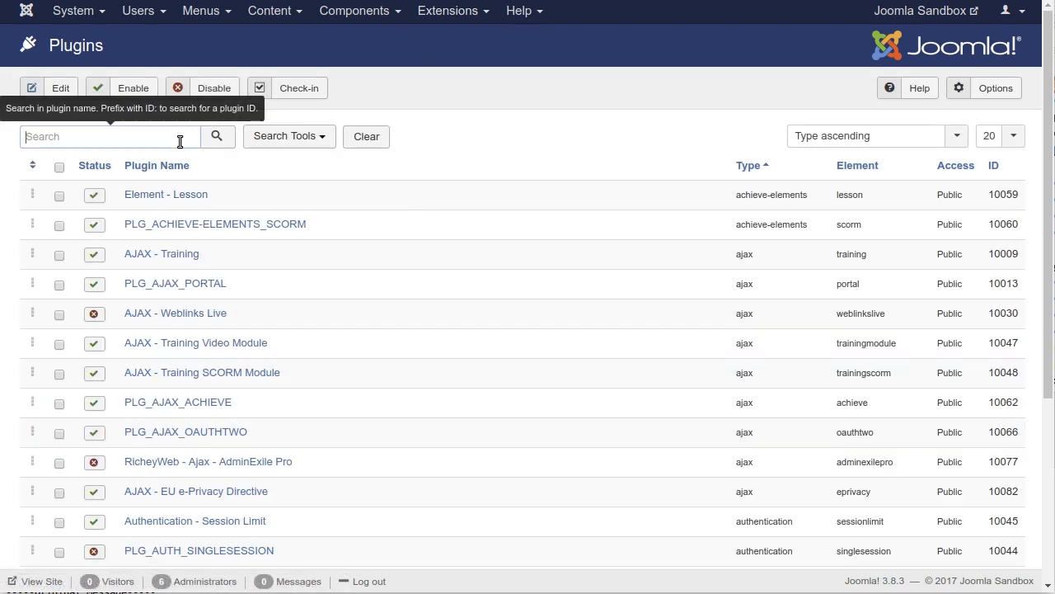
# Step: Search the installed extensions for "privacy" and examine the types of the EU e-Privacy Directive entries
pyautogui.click(449, 10)
pyautogui.moveTo(464, 39)
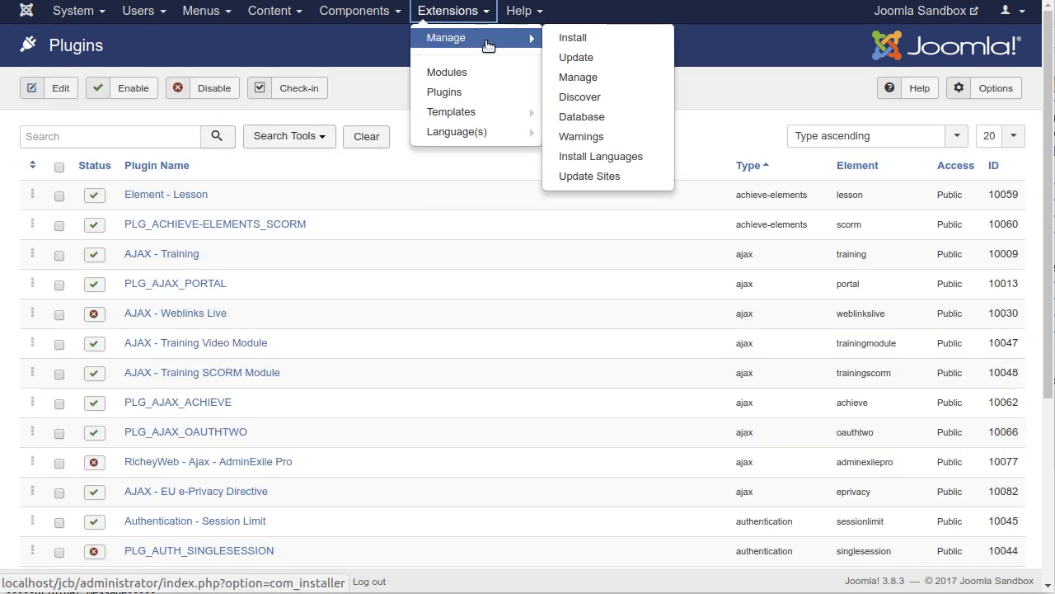
pyautogui.click(592, 77)
pyautogui.click(258, 137)
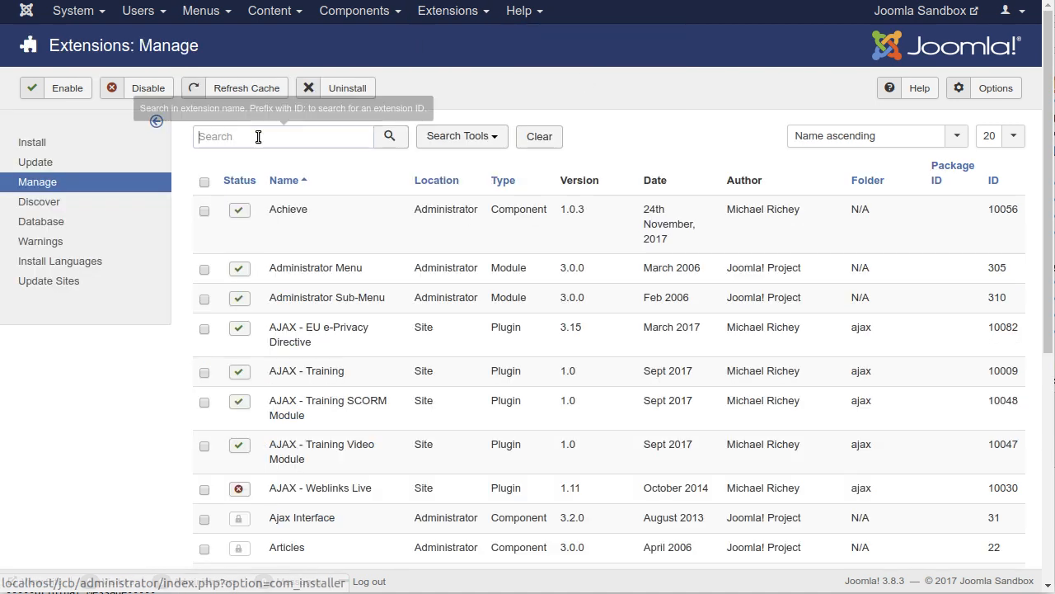
pyautogui.write('privacy')
pyautogui.press('Return')
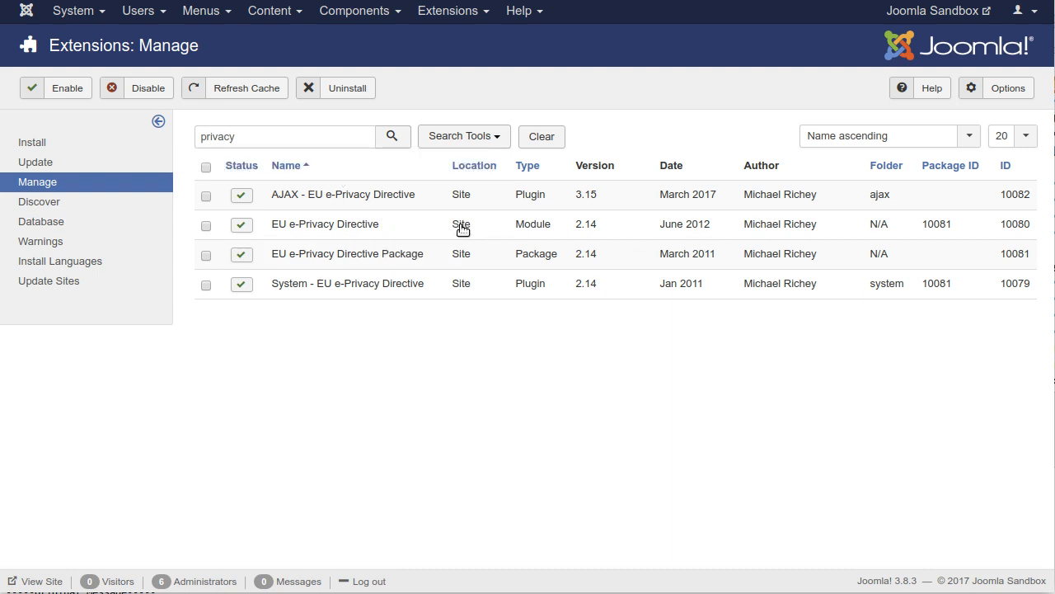
pyautogui.doubleClick(534, 224)
pyautogui.click(494, 351)
# Step: Open the mod_eprivacy site module, review its basic settings, and close it without changes
pyautogui.click(479, 14)
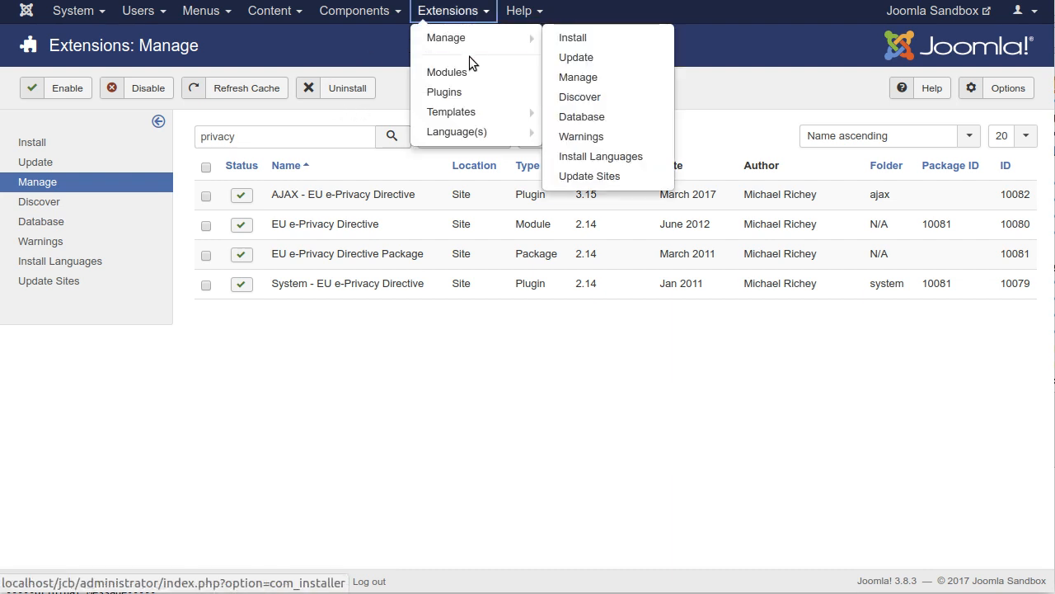
pyautogui.click(470, 92)
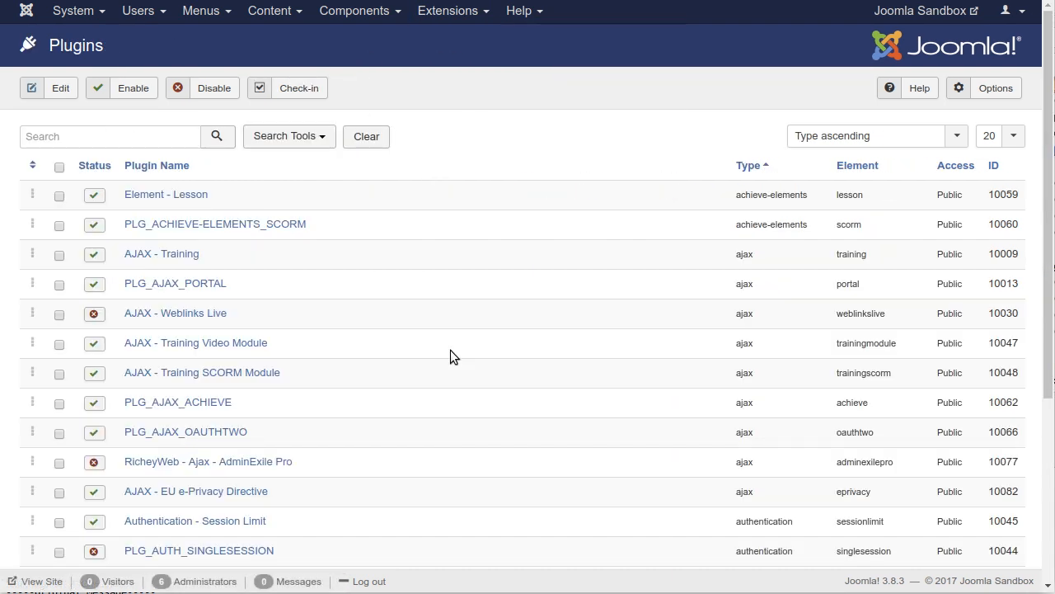
pyautogui.click(452, 11)
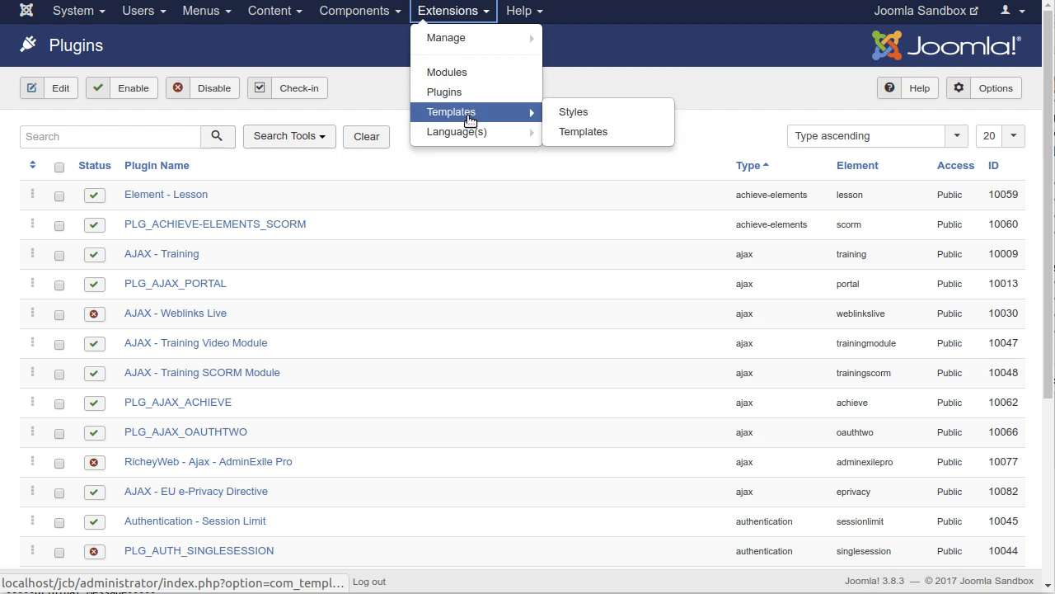
pyautogui.click(456, 75)
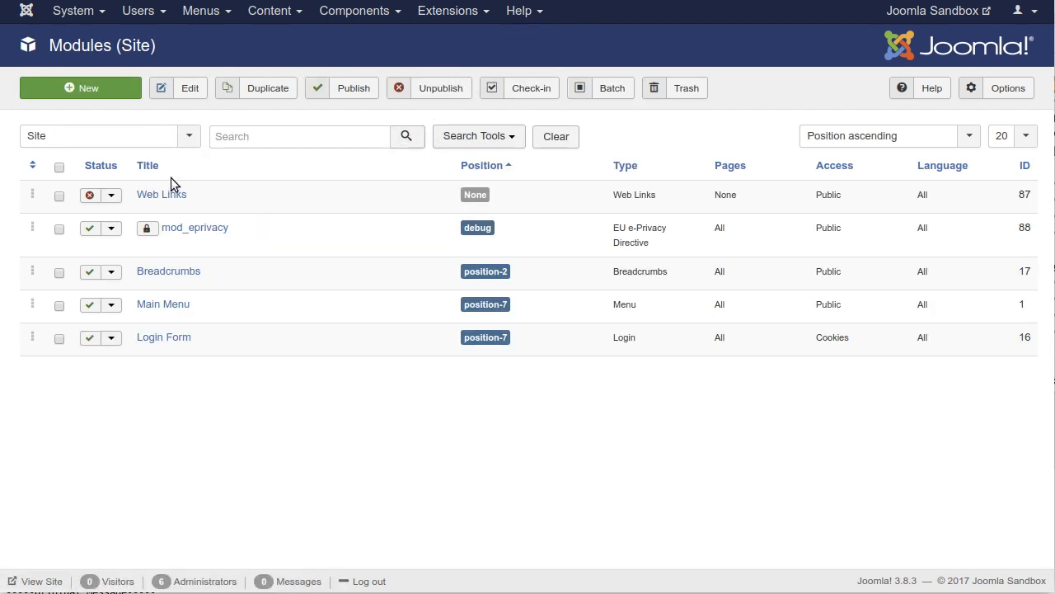
pyautogui.click(197, 229)
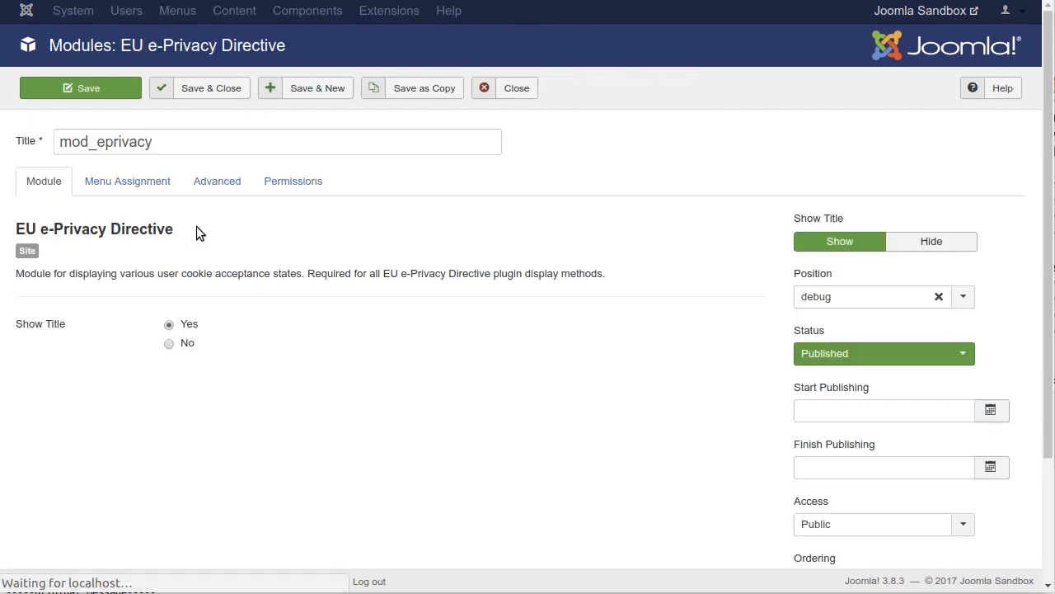
pyautogui.click(43, 183)
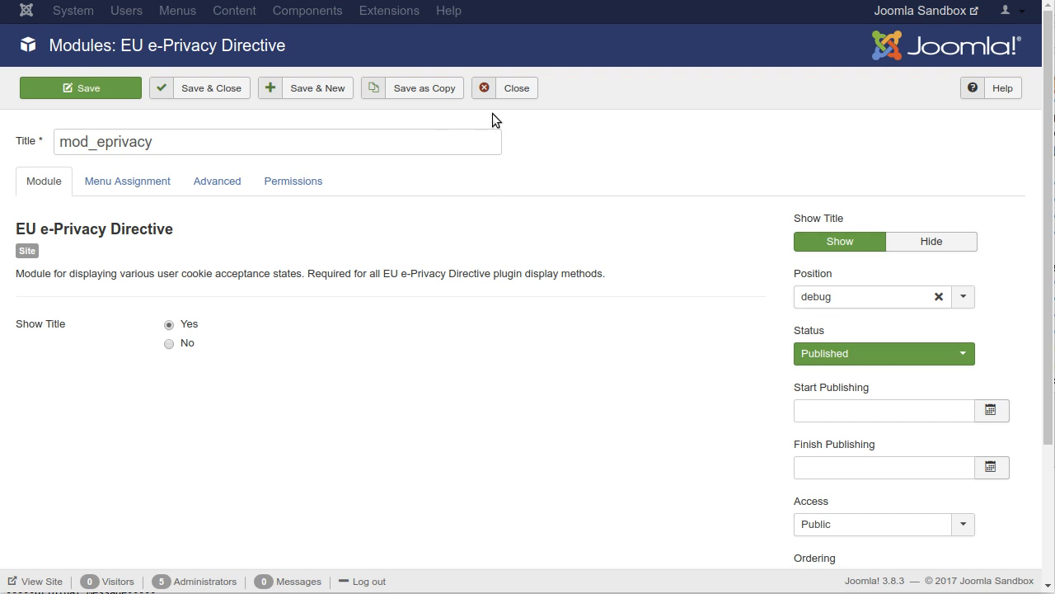
pyautogui.click(514, 95)
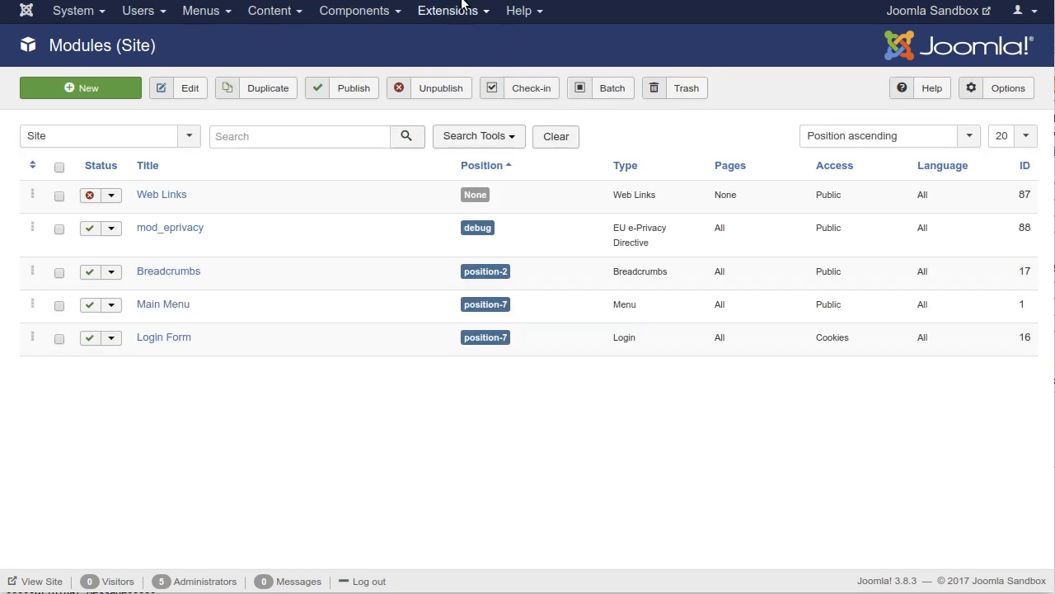
# Step: Filter the plugins list by "privacy" and inspect the AJAX - EU e-Privacy Directive plugin's settings before closing it
pyautogui.click(453, 11)
pyautogui.click(464, 157)
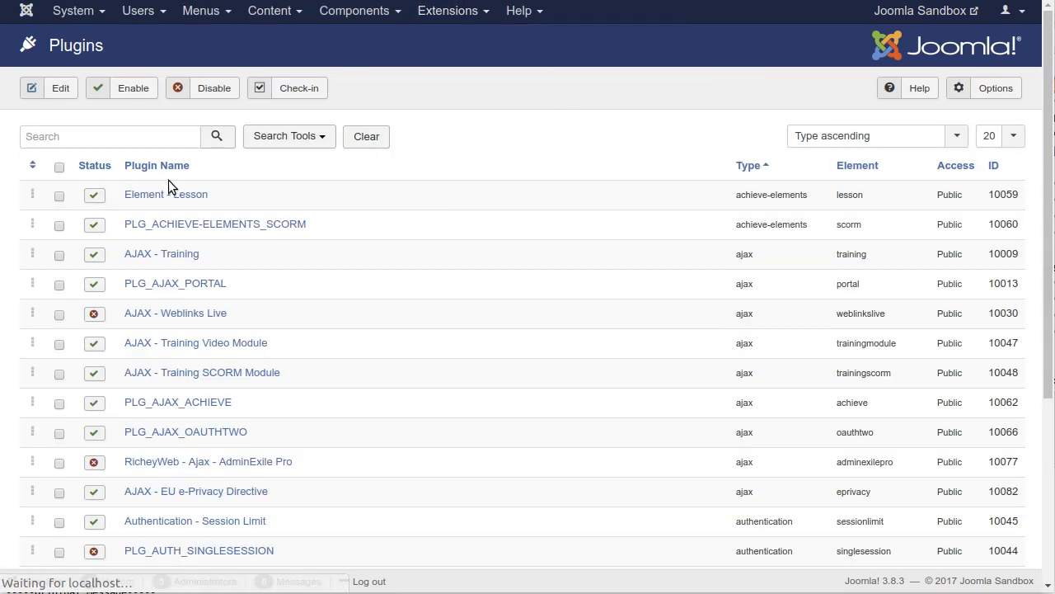
pyautogui.click(126, 141)
pyautogui.write('privacy')
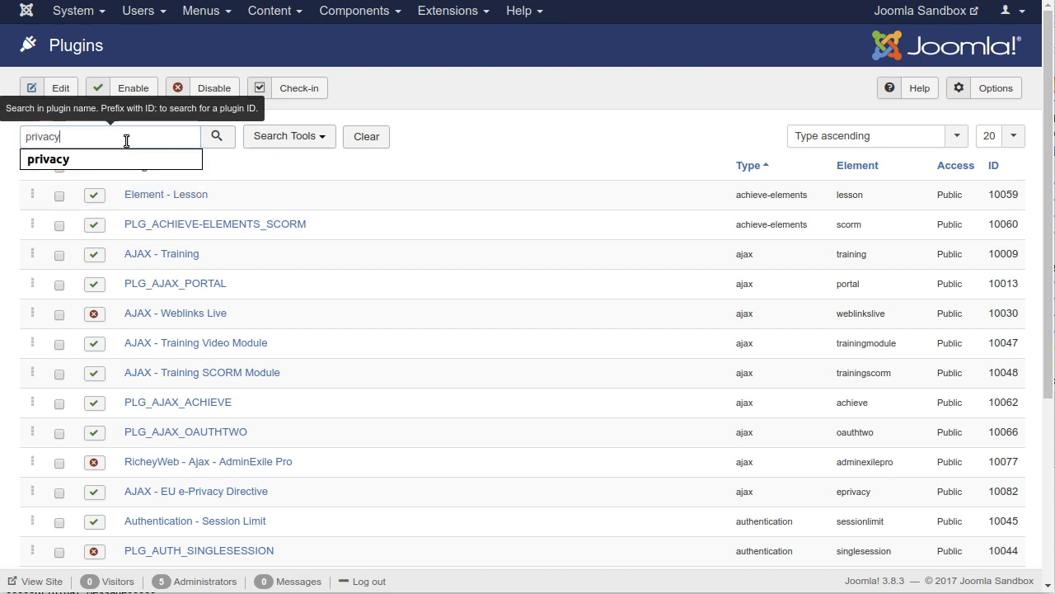
pyautogui.press('Return')
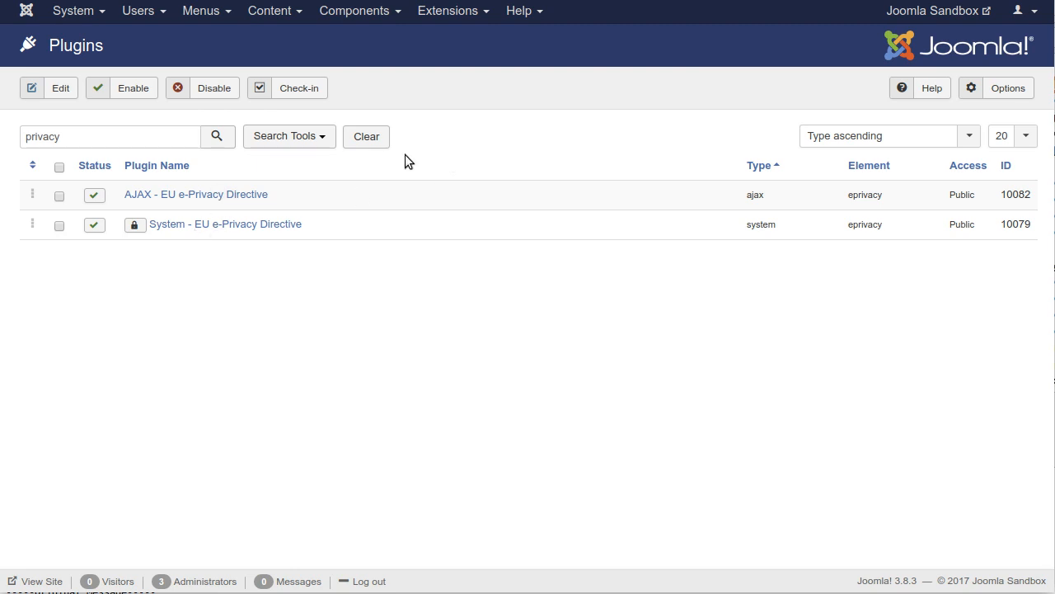
pyautogui.click(178, 201)
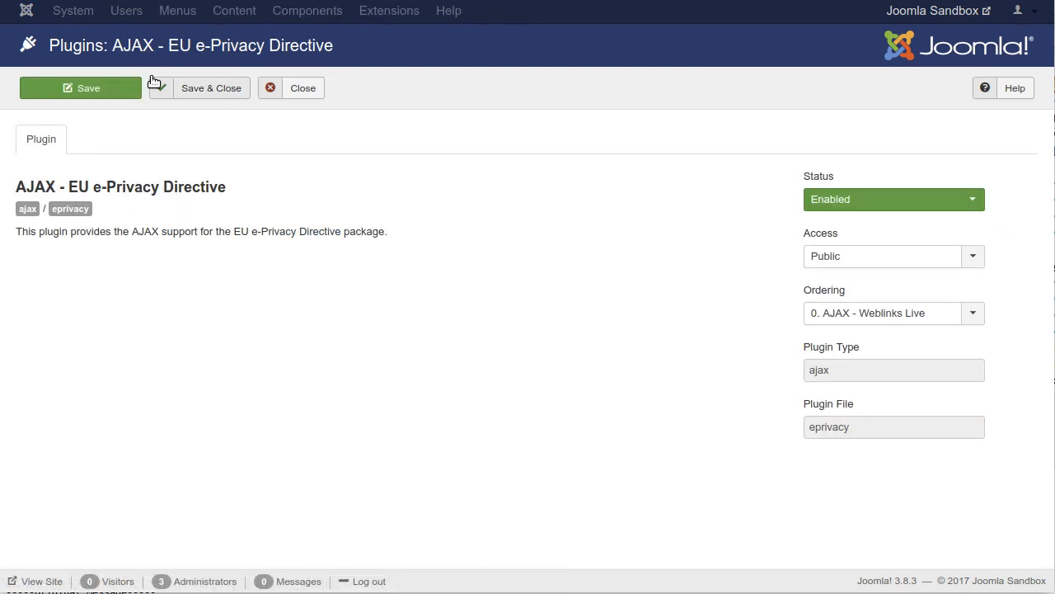
pyautogui.click(314, 93)
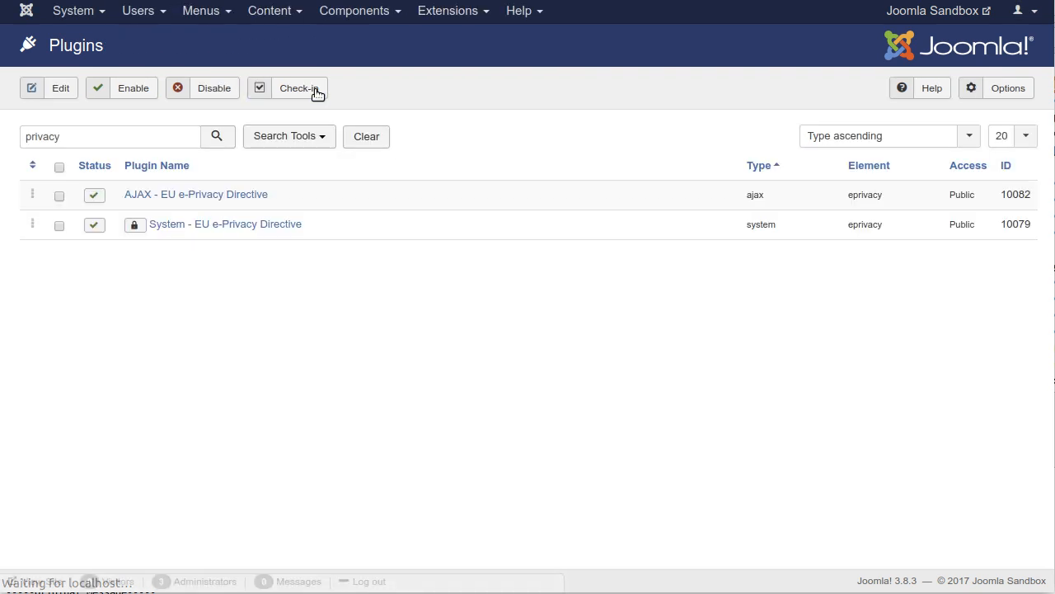
# Step: Open the System - EU e-Privacy Directive plugin and review its message, module, modal, ribbon and advanced options
pyautogui.click(225, 232)
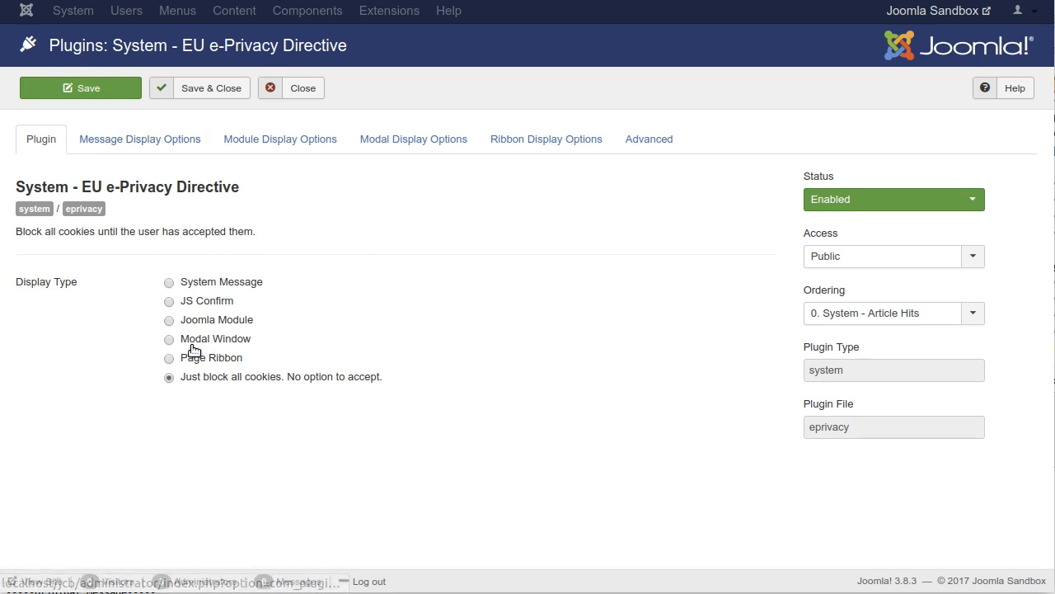
pyautogui.click(157, 141)
pyautogui.click(307, 138)
pyautogui.click(398, 141)
pyautogui.click(521, 142)
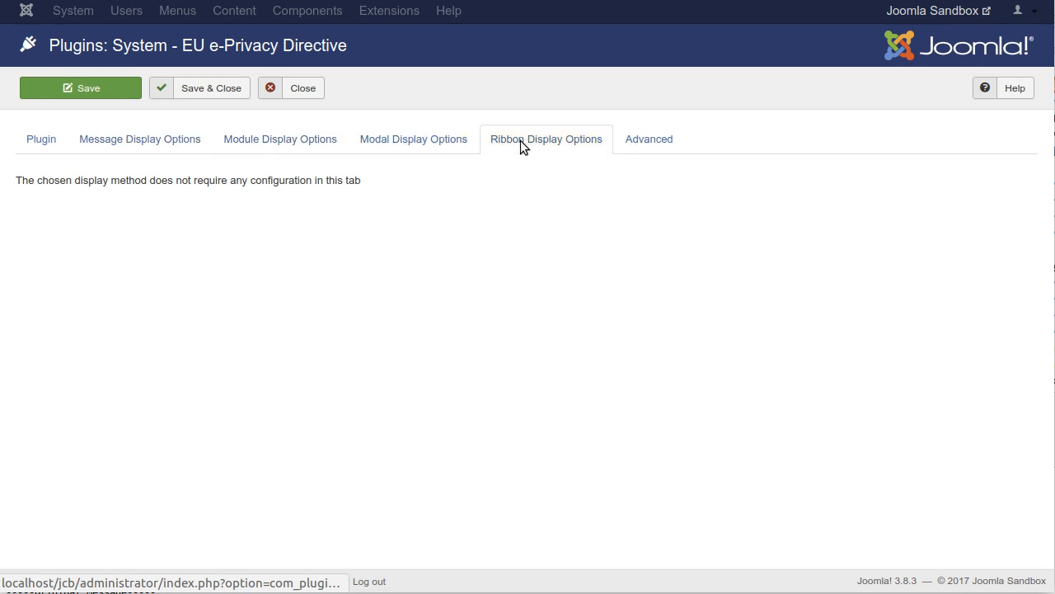
pyautogui.click(666, 145)
# Step: Read the plugin's Message Display Options and compare them with the display type chosen in its main settings
pyautogui.click(104, 142)
pyautogui.moveTo(356, 187); pyautogui.dragTo(80, 220)
pyautogui.click(11, 193)
pyautogui.click(360, 263)
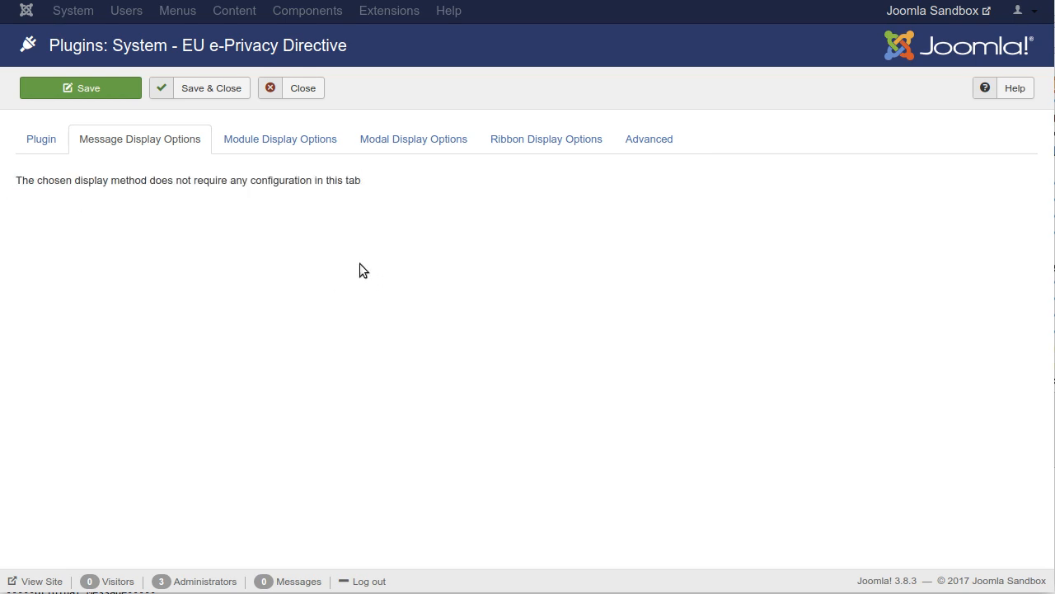
pyautogui.click(37, 140)
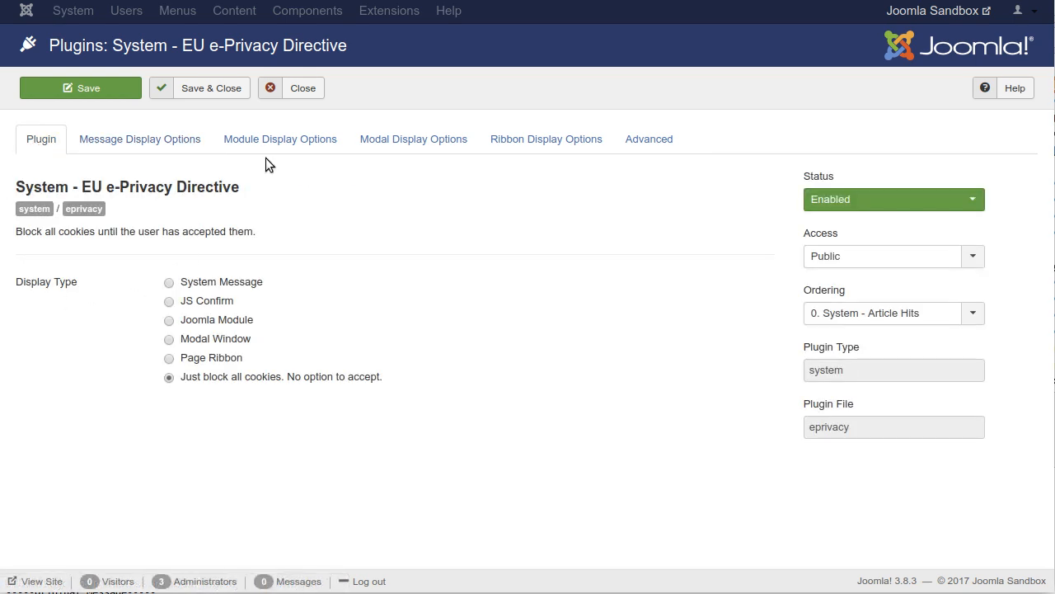
pyautogui.click(113, 138)
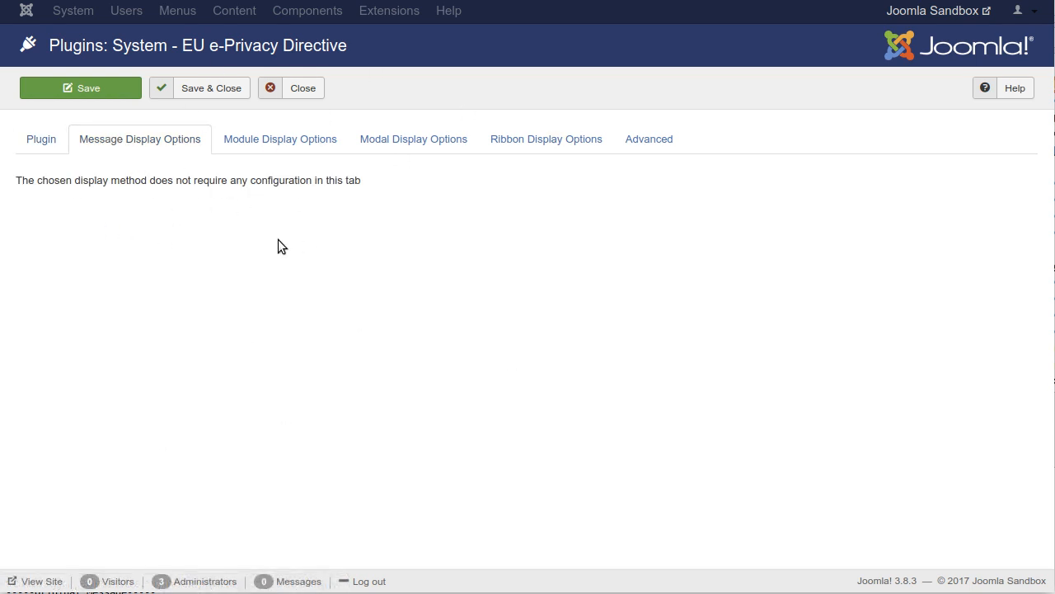
pyautogui.click(35, 148)
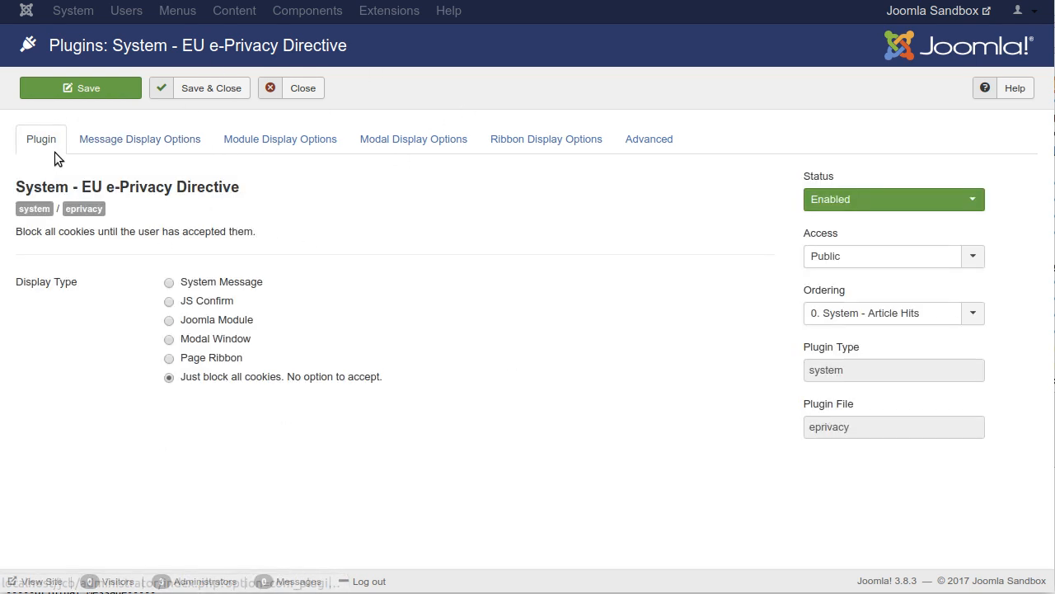
# Step: Try each Display Type in turn, from System Message through Page Ribbon, ending on Just block all cookies
pyautogui.click(221, 284)
pyautogui.scroll(-1, 330, 310)
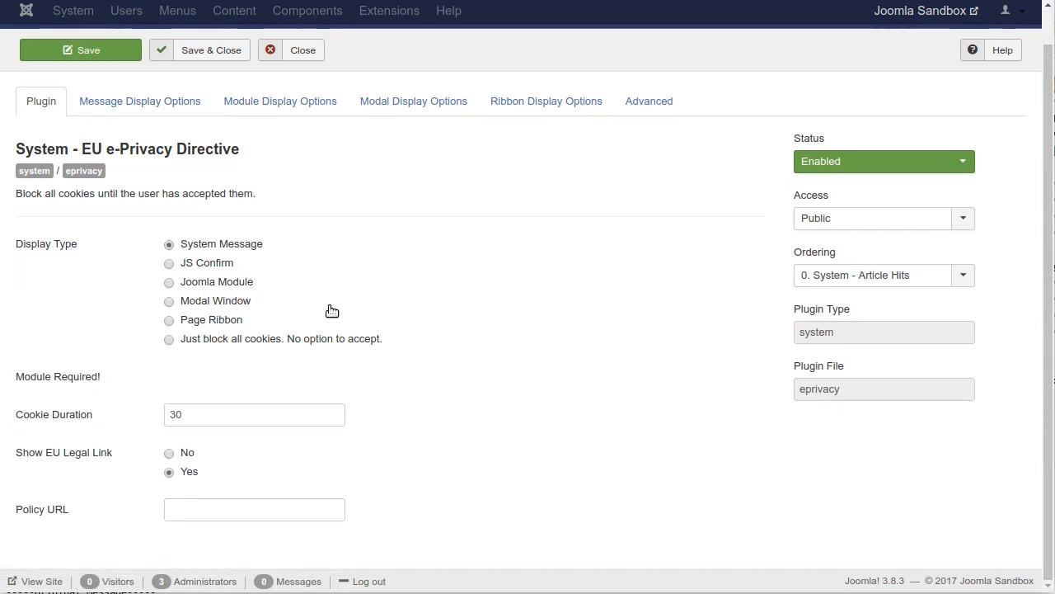
pyautogui.moveTo(72, 385)
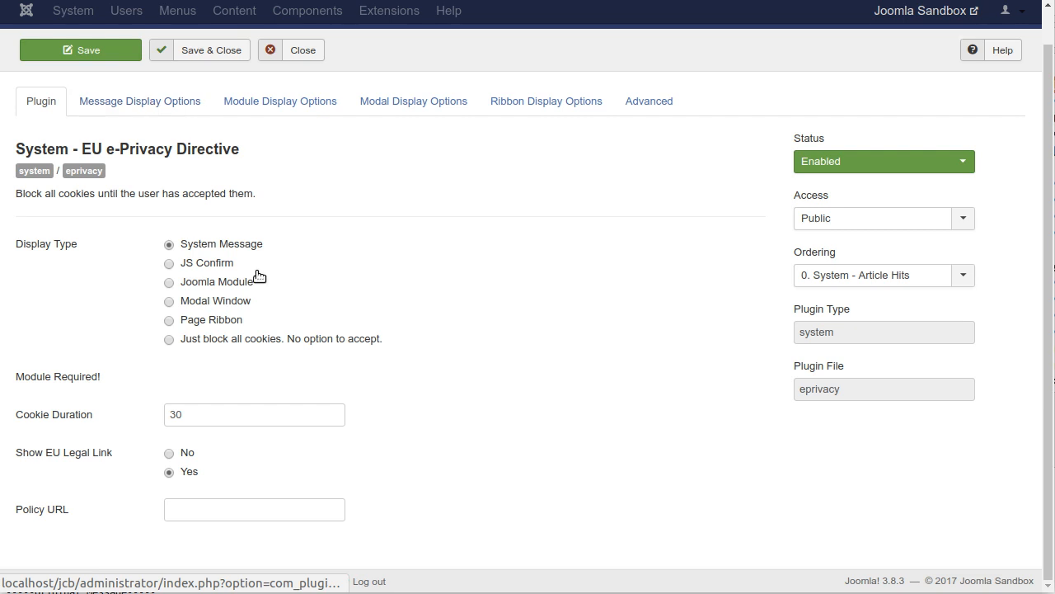
pyautogui.click(202, 264)
pyautogui.click(213, 321)
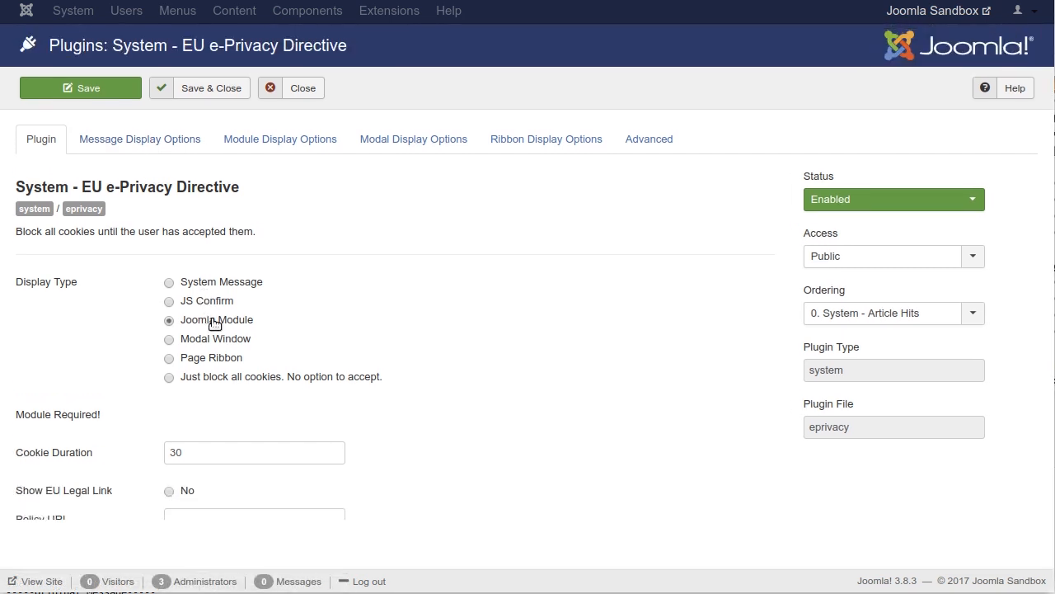
pyautogui.click(206, 340)
pyautogui.click(209, 359)
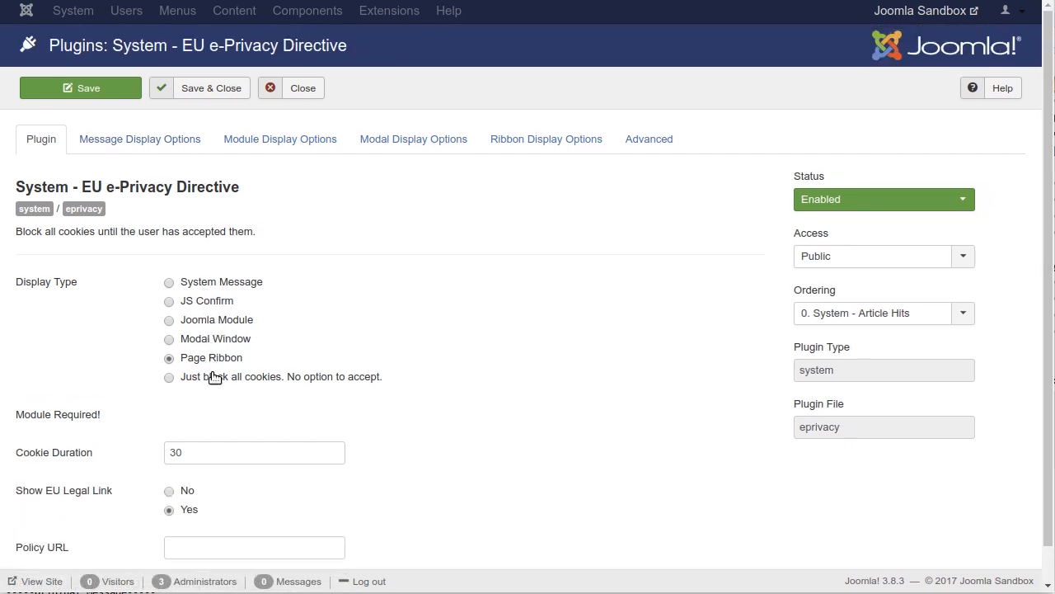
pyautogui.click(214, 377)
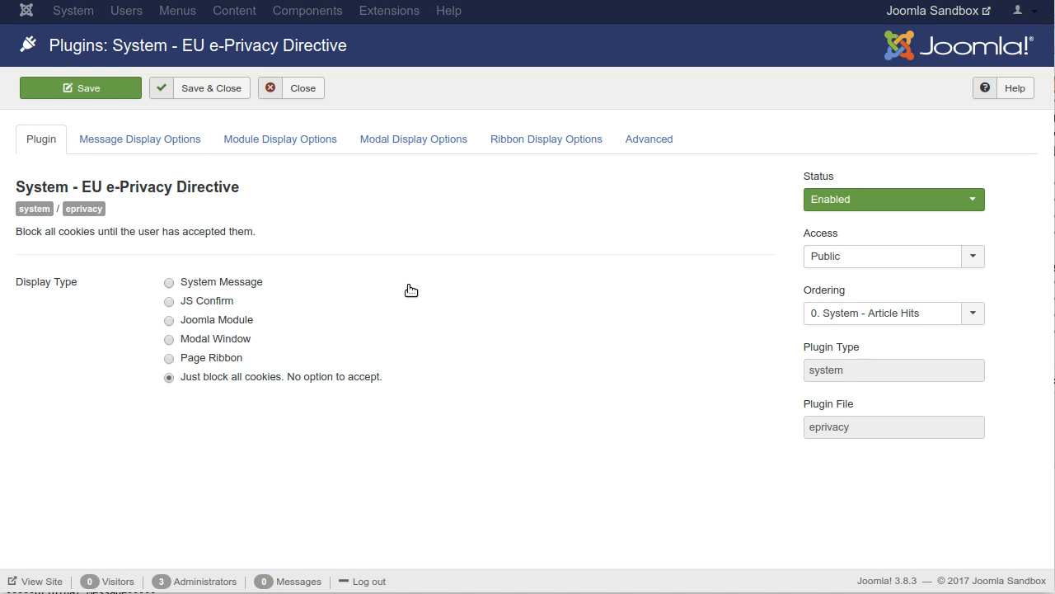
# Step: Set the plugin's Display Type to System Message and review the cookie duration, legal link and policy URL settings
pyautogui.click(216, 286)
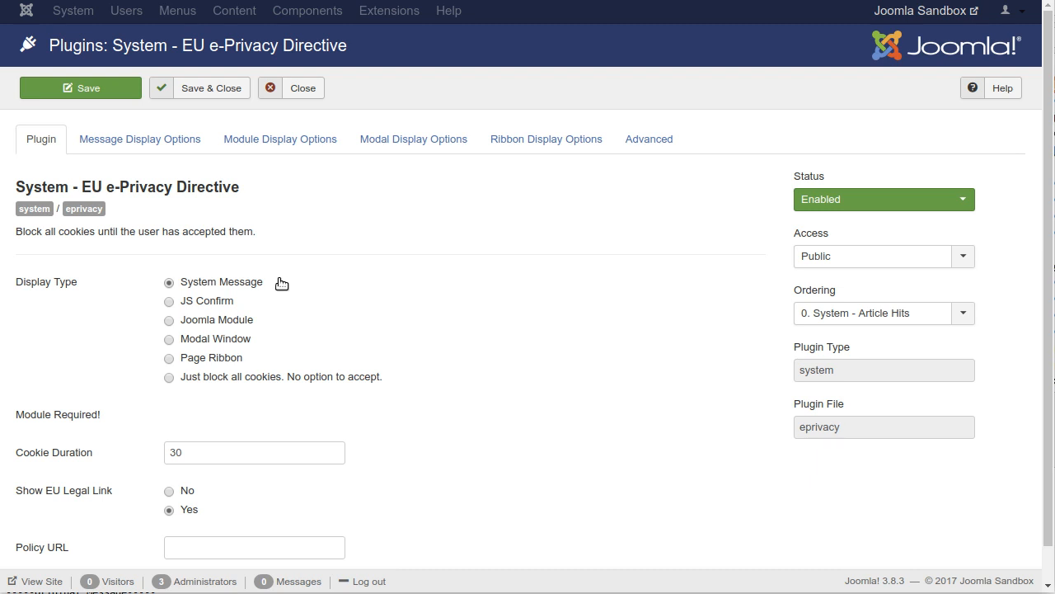
pyautogui.scroll(-1, 457, 282)
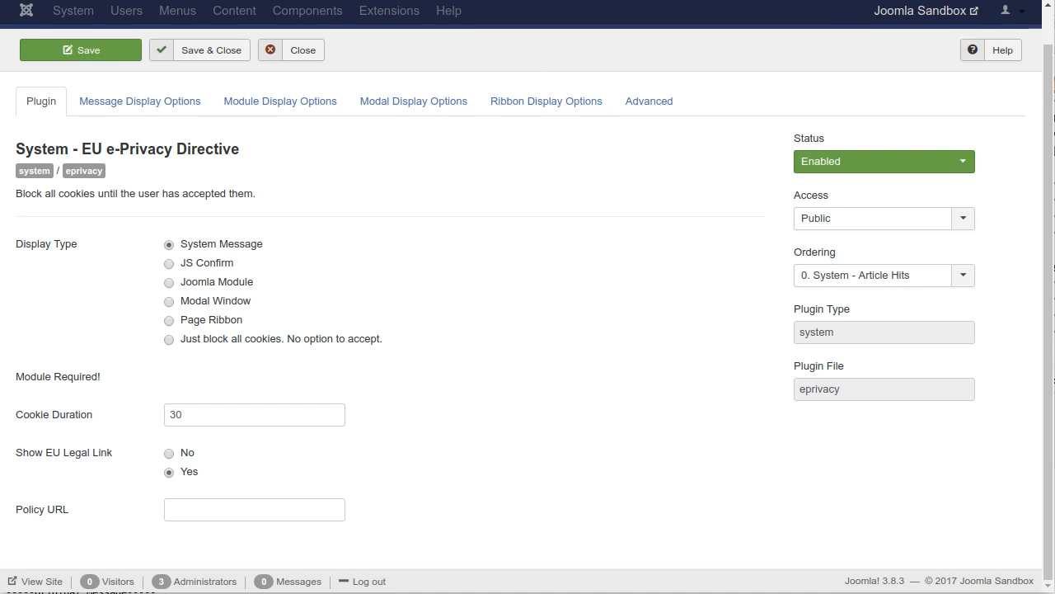
# Step: Save the plugin settings and shrink the developer tools pane on the site's front-end home page
pyautogui.click(61, 47)
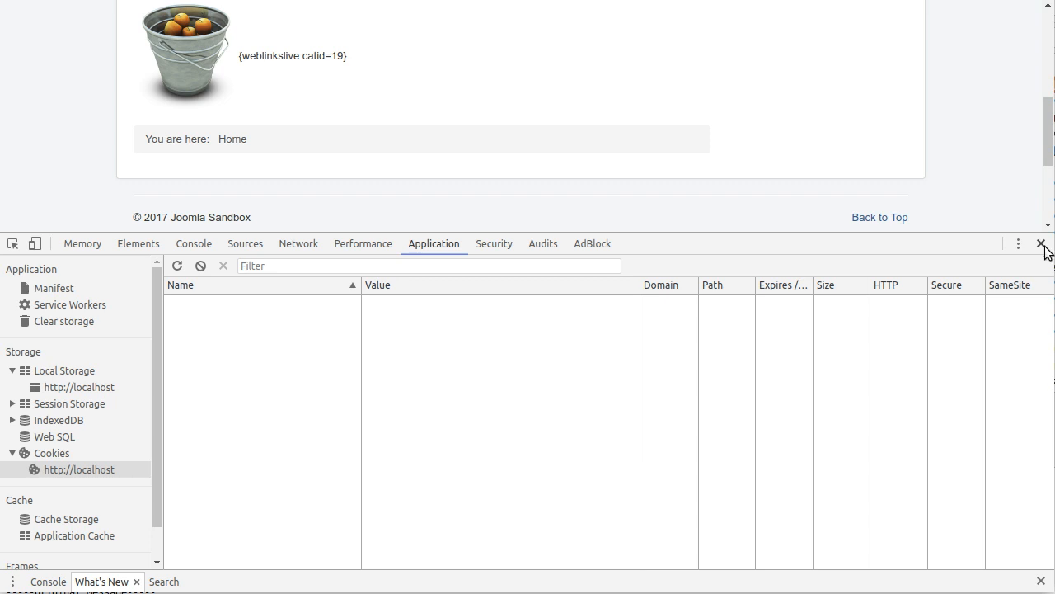
pyautogui.moveTo(700, 236); pyautogui.dragTo(698, 301)
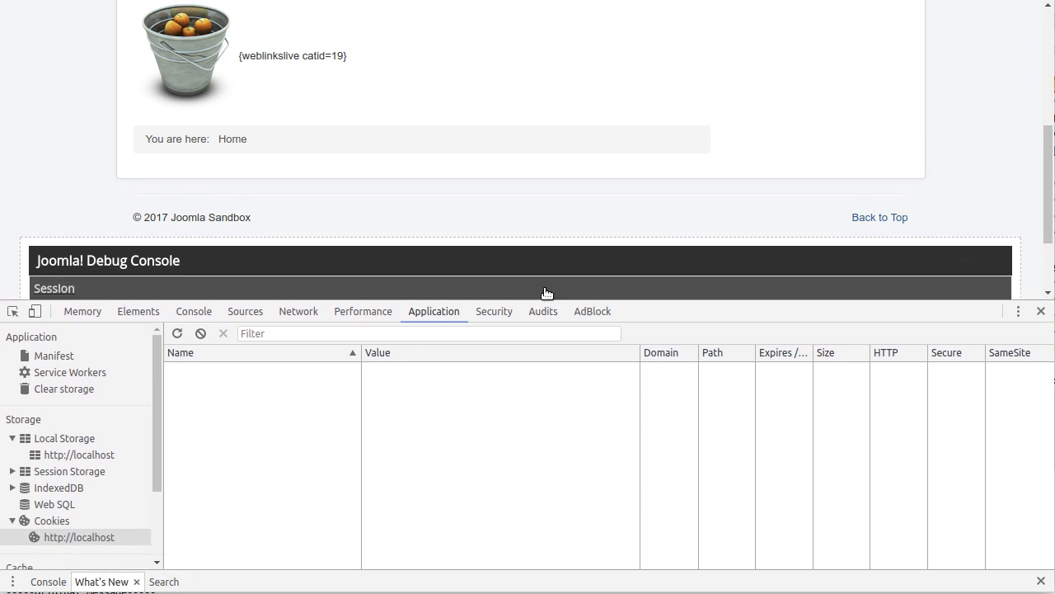
pyautogui.moveTo(544, 303); pyautogui.dragTo(531, 424)
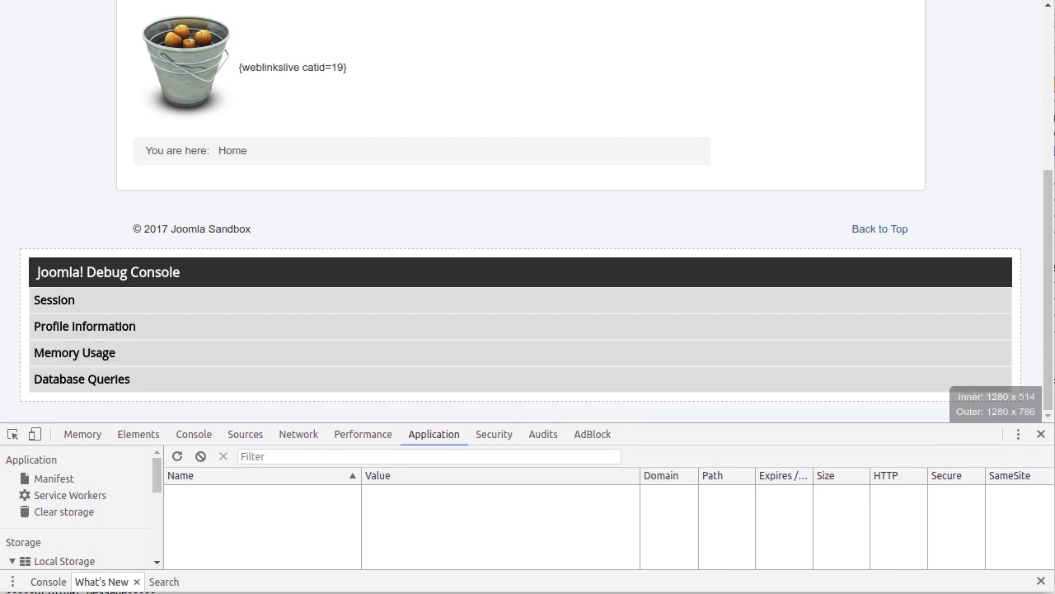
# Step: Reload the front-end home page and reconsider the declined cookies from the system message above the article
pyautogui.click(73, 2)
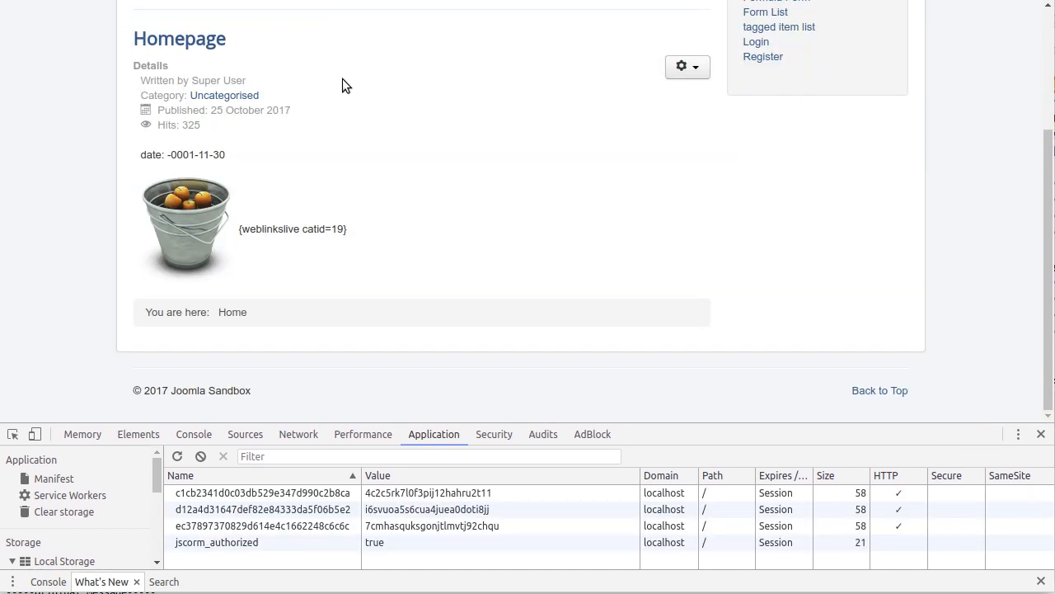
pyautogui.scroll(4, 517, 216)
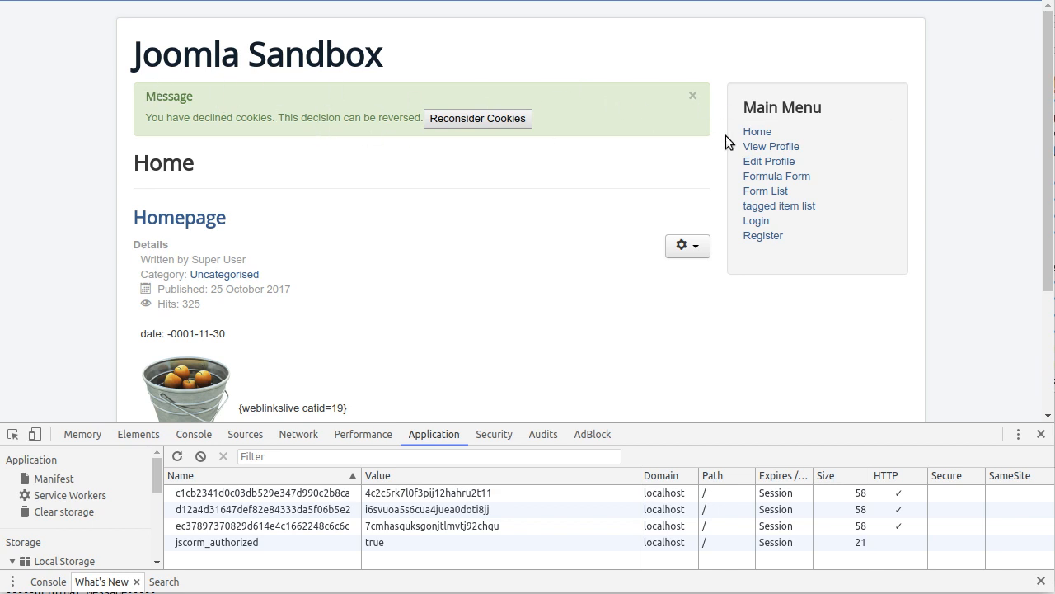
pyautogui.click(513, 118)
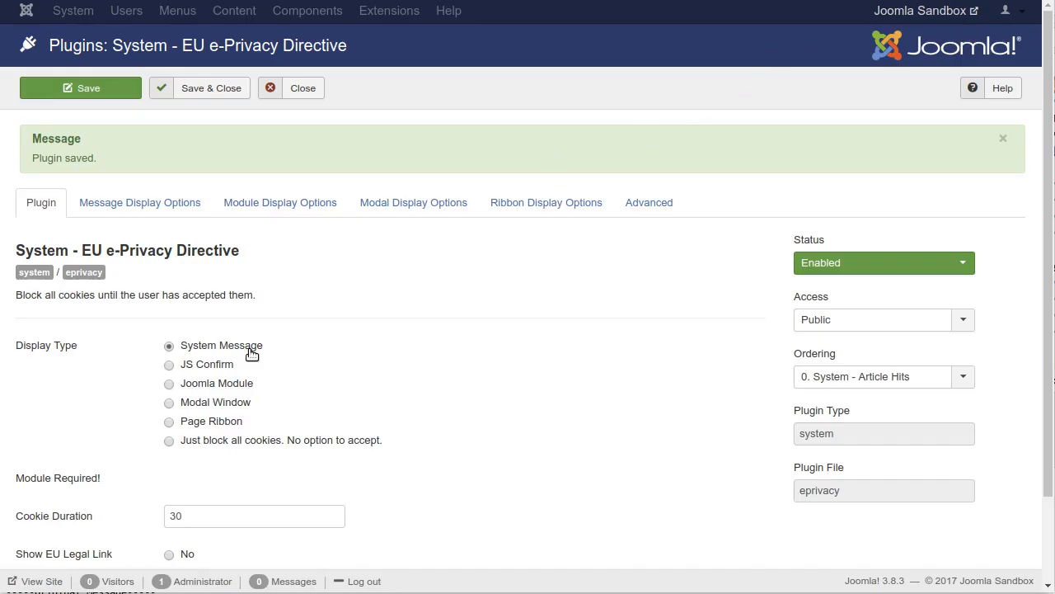
# Step: Set the plugin's Display Type to JS Confirm, save it, and open a new incognito window for testing
pyautogui.click(168, 365)
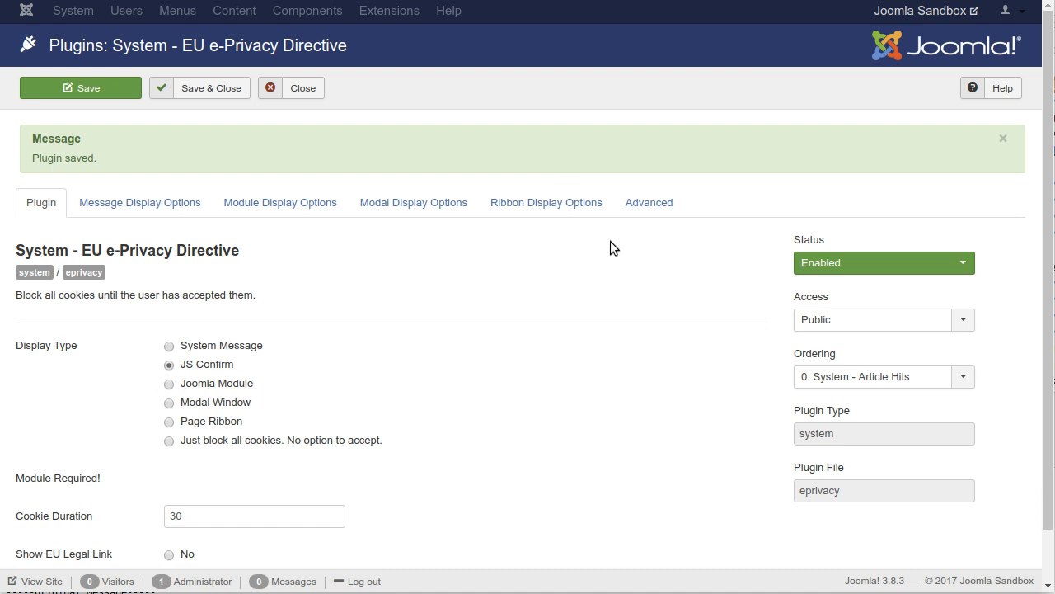
pyautogui.click(120, 85)
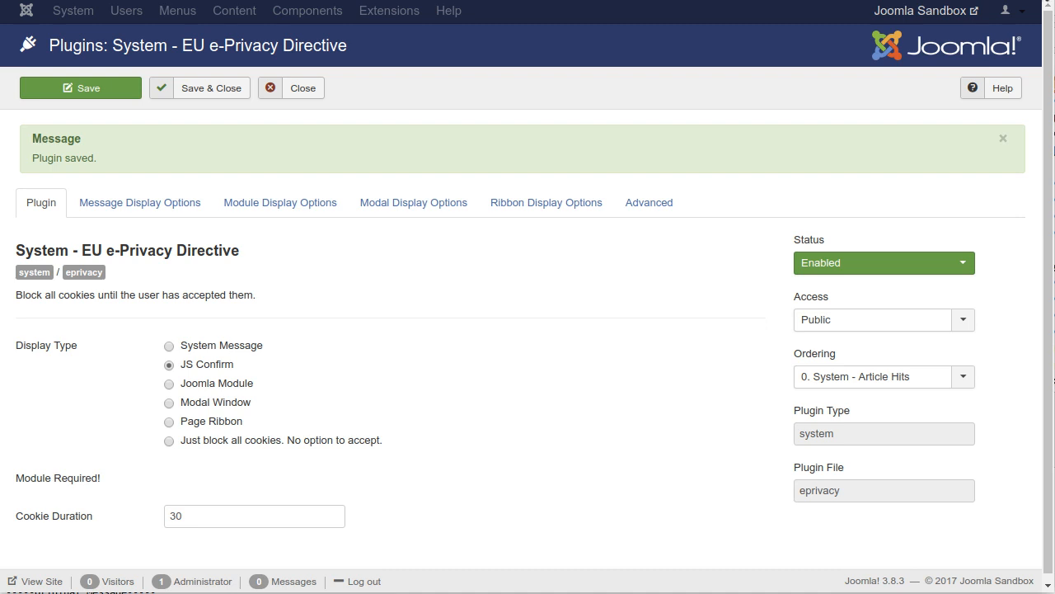
pyautogui.hotkey('alt', 'f')
pyautogui.click(888, 76)
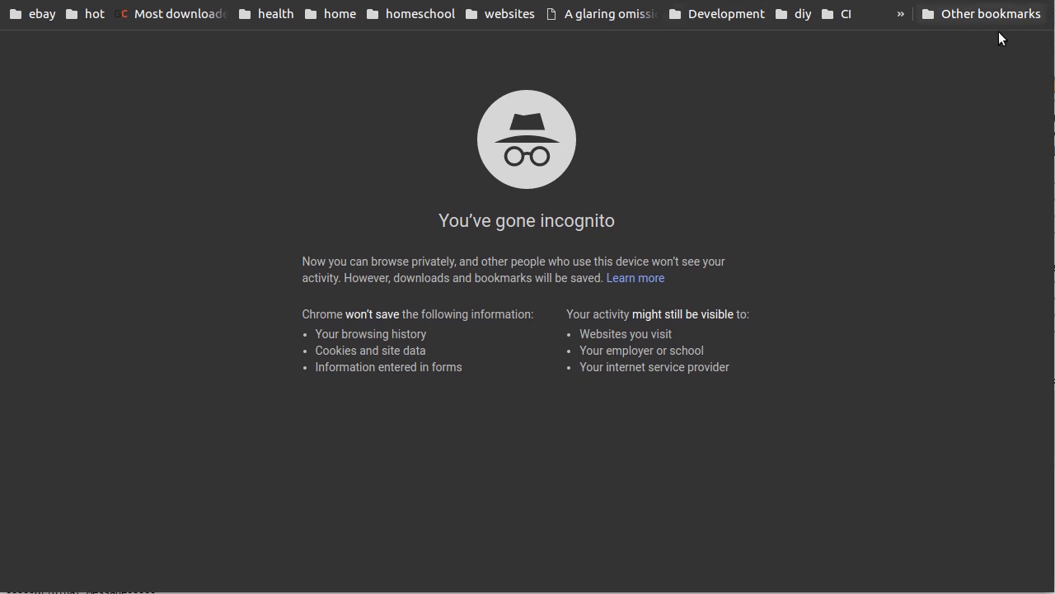
pyautogui.rightClick(879, 19)
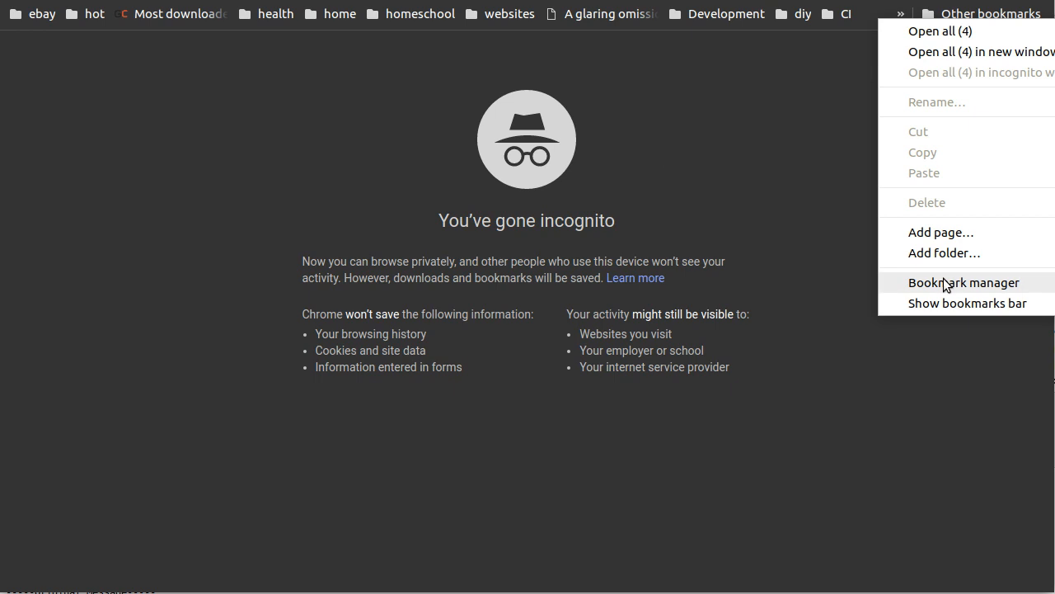
pyautogui.click(969, 303)
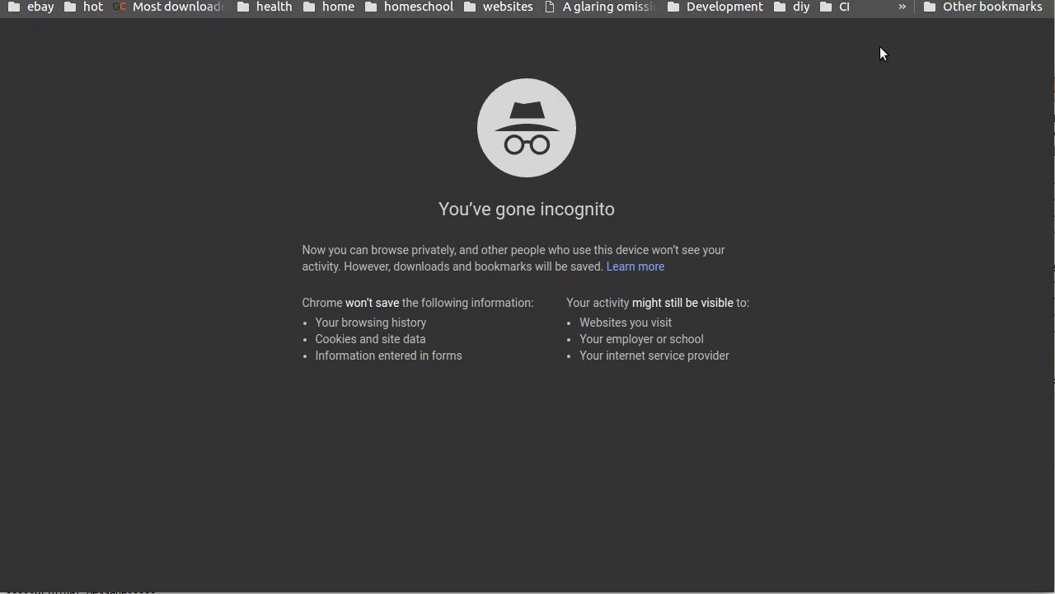
pyautogui.rightClick(861, 10)
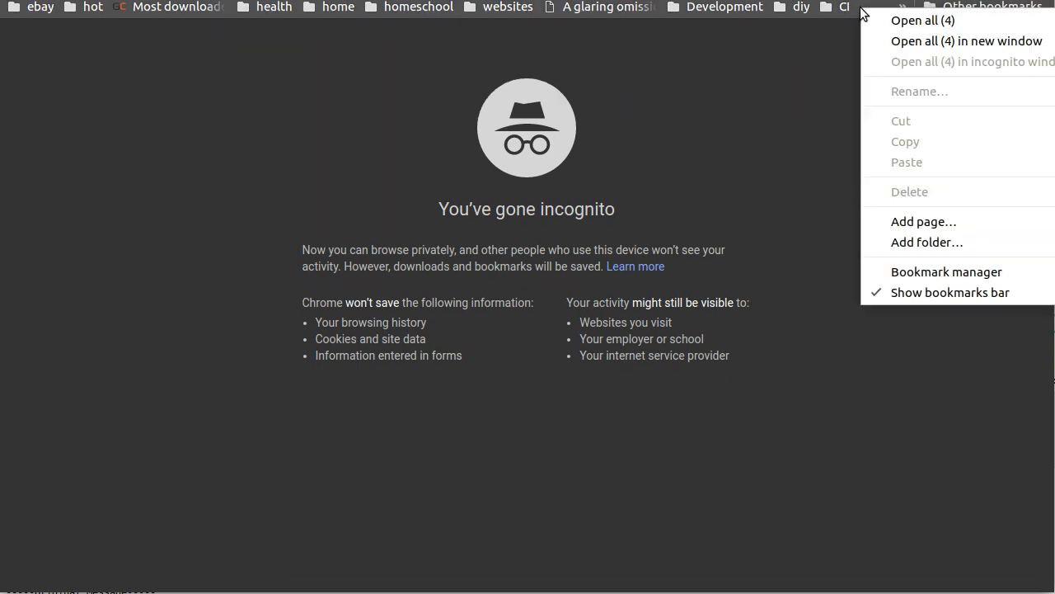
pyautogui.click(910, 293)
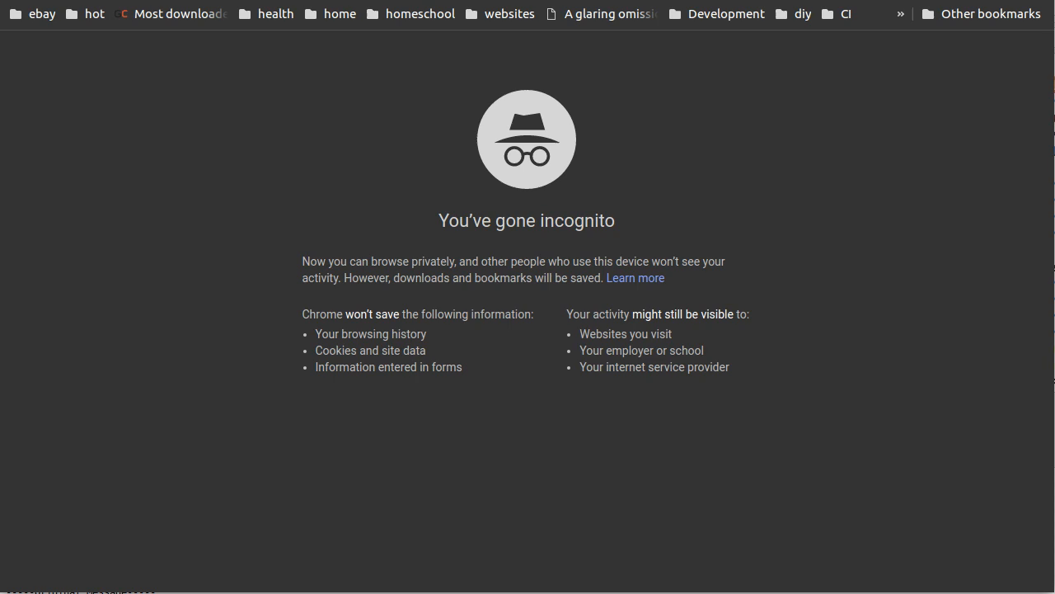
pyautogui.hotkey('ctrl', 'l')
pyautogui.write('loclahost/jcb/')
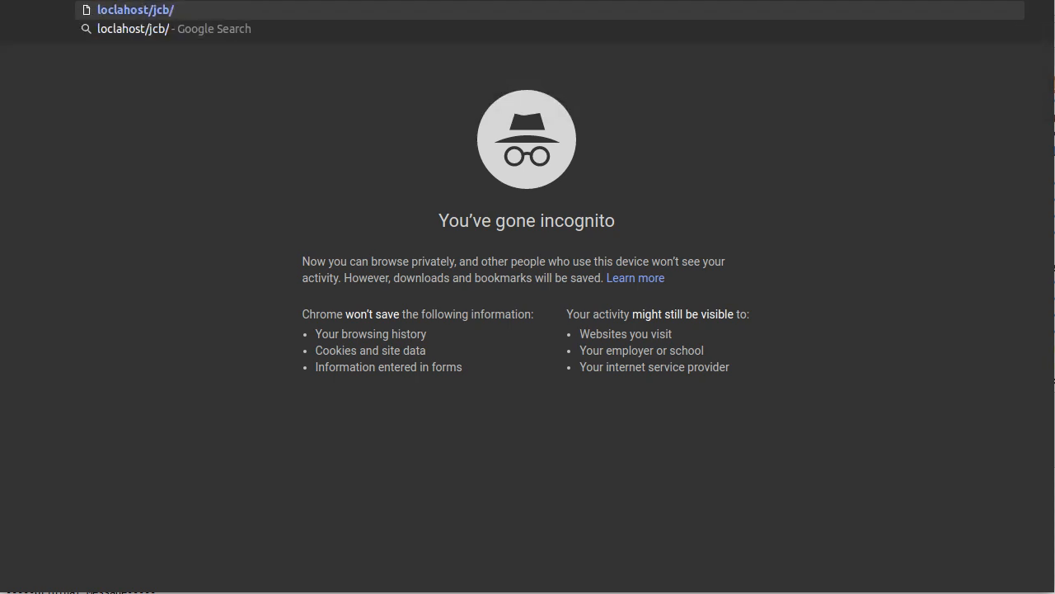
pyautogui.press('Return')
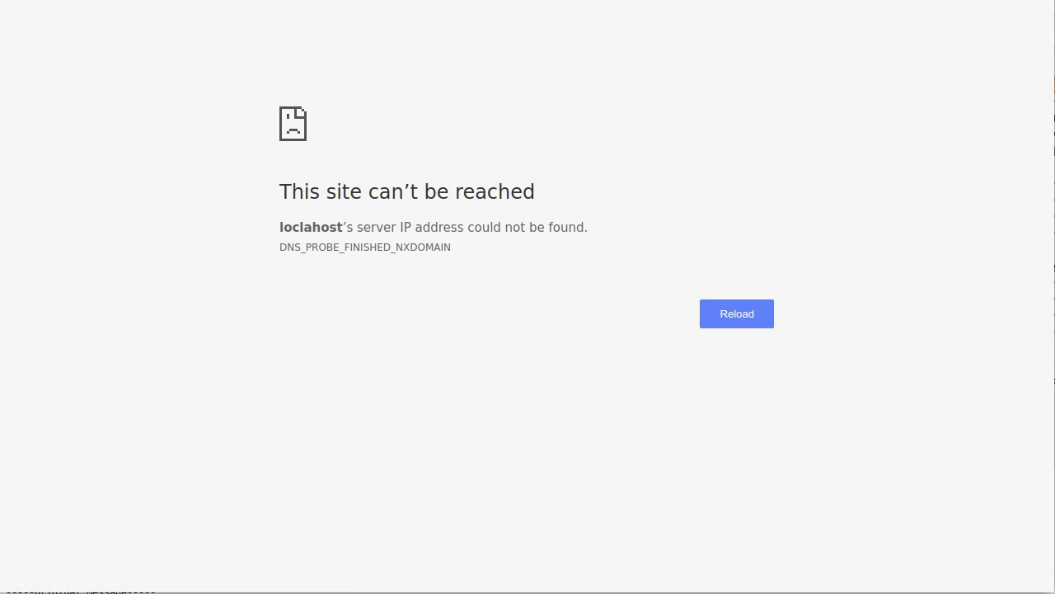
# Step: Open localhost/jcb in the incognito window and accept cookies in the confirmation dialog
pyautogui.hotkey('ctrl', 'l')
pyautogui.write('localhost/jcb')
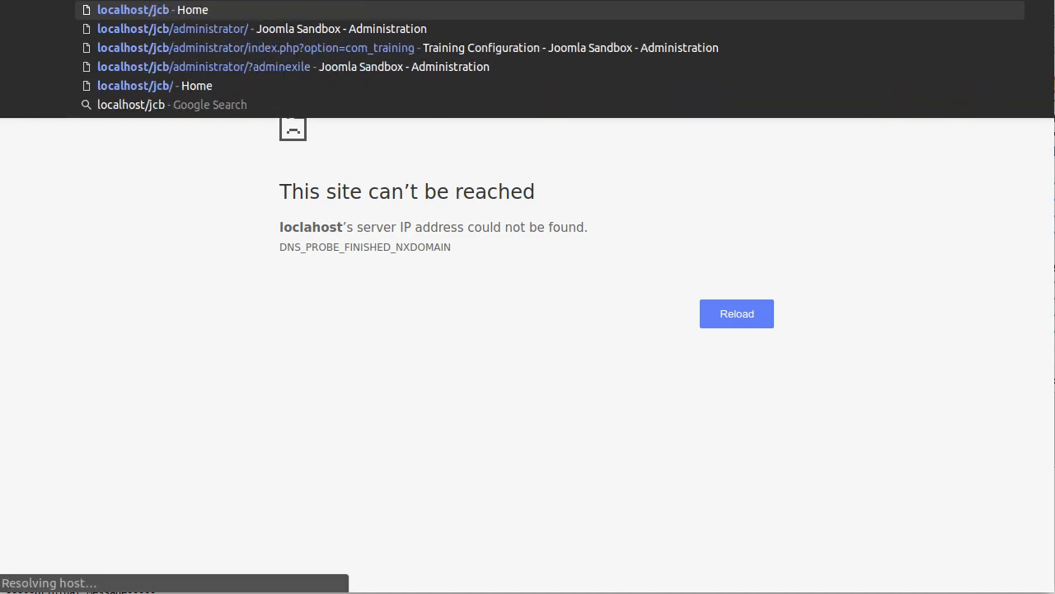
pyautogui.press('Return')
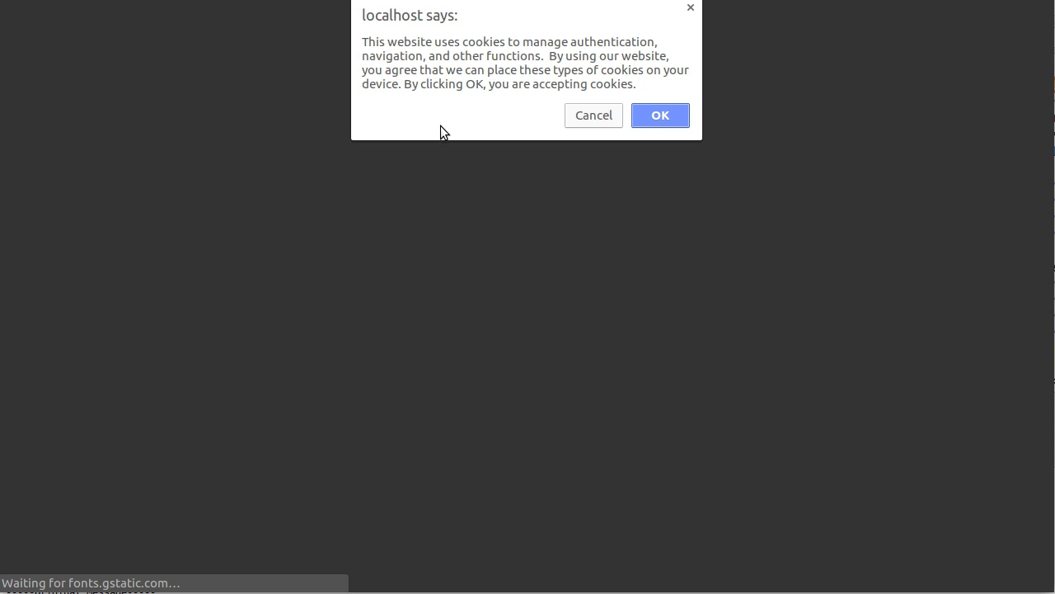
pyautogui.click(643, 118)
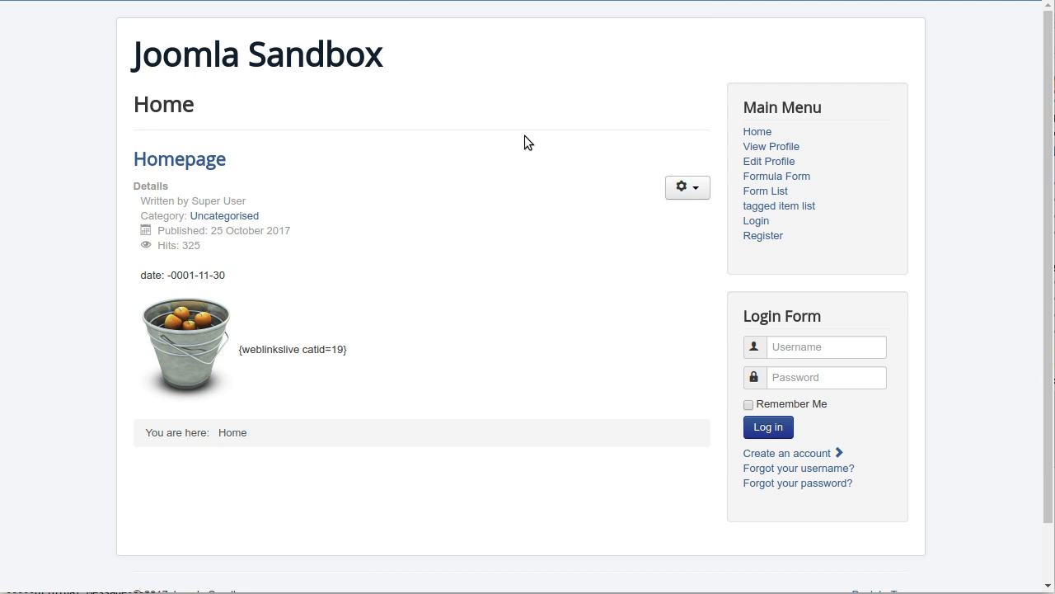
pyautogui.hotkey('ctrl', 'shift', 'i')
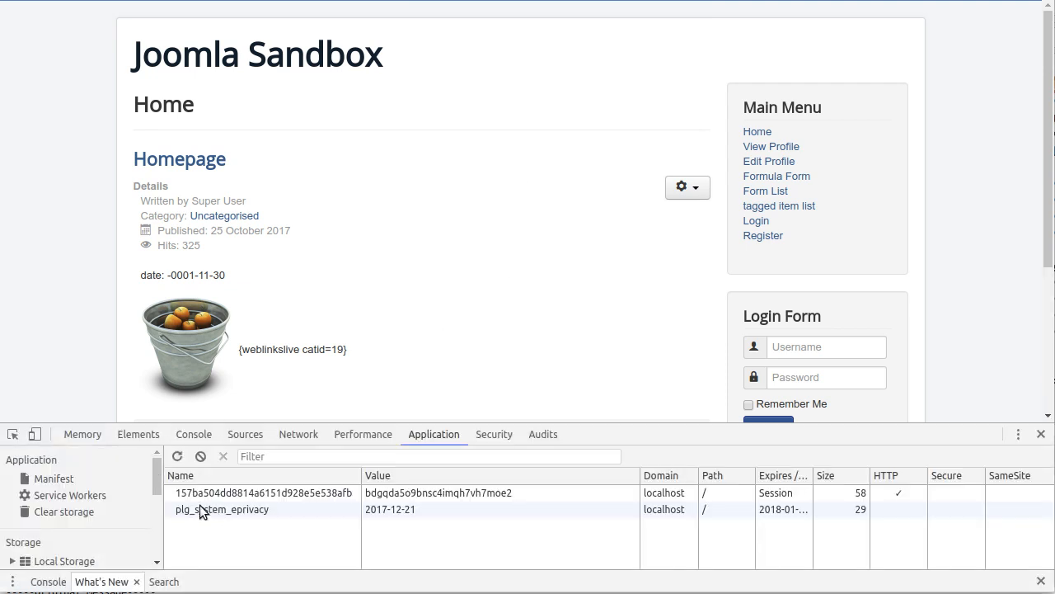
pyautogui.scroll(-2, 91, 503)
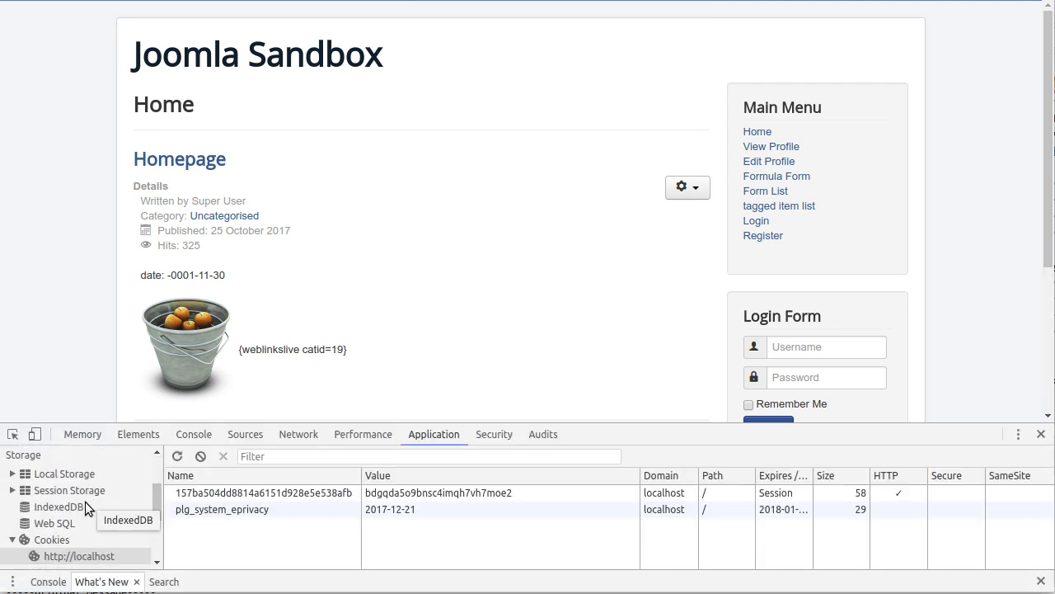
pyautogui.click(75, 556)
pyautogui.scroll(-3, 602, 234)
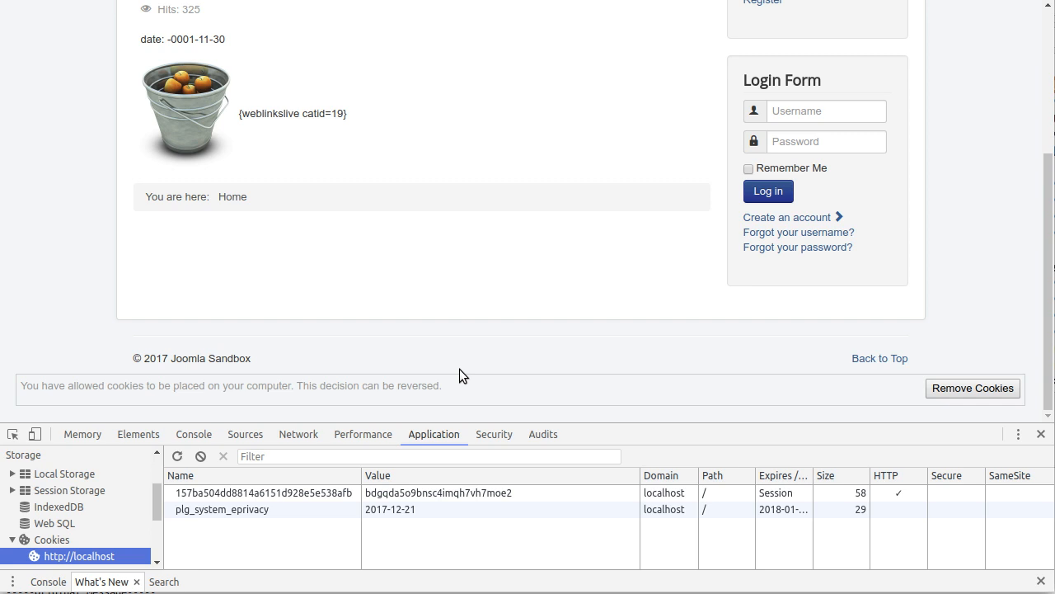
pyautogui.click(957, 389)
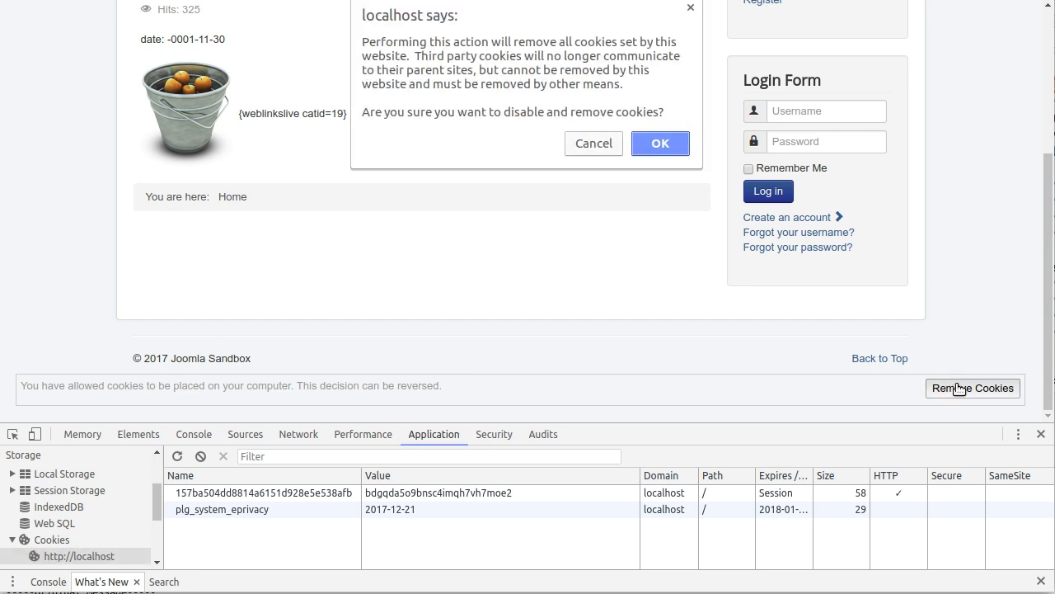
pyautogui.click(670, 145)
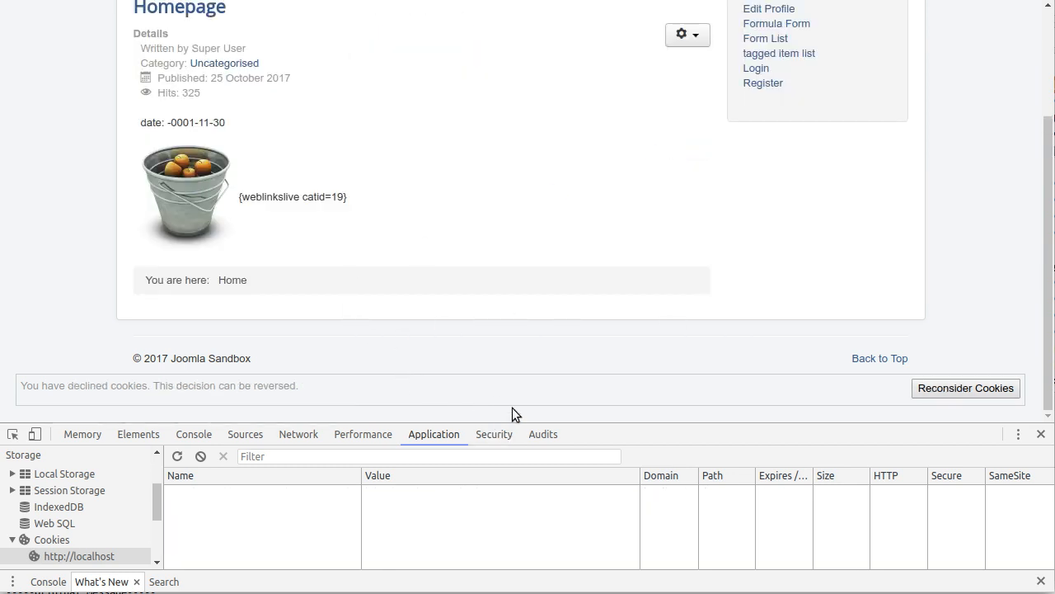
pyautogui.click(82, 556)
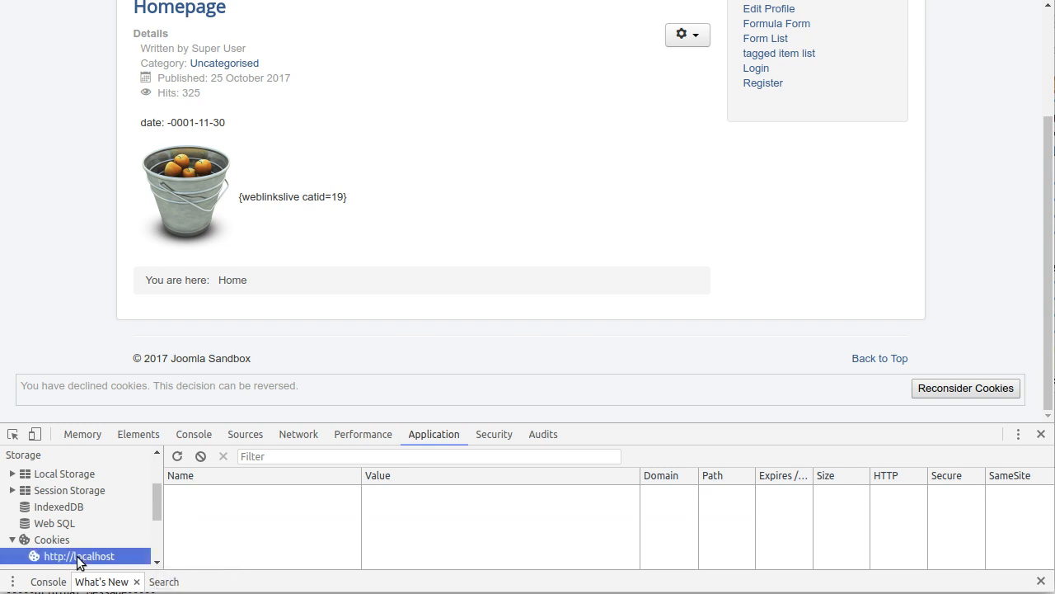
# Step: Reconsider the declined cookies, accept them in the confirmation dialog, and check the cookie list and home page
pyautogui.click(982, 388)
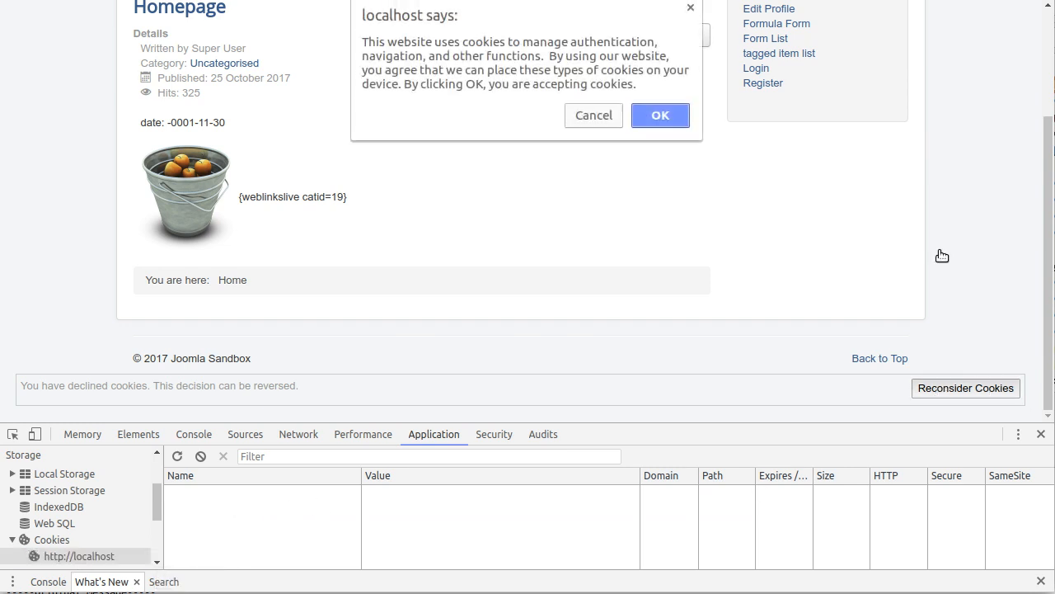
pyautogui.click(657, 118)
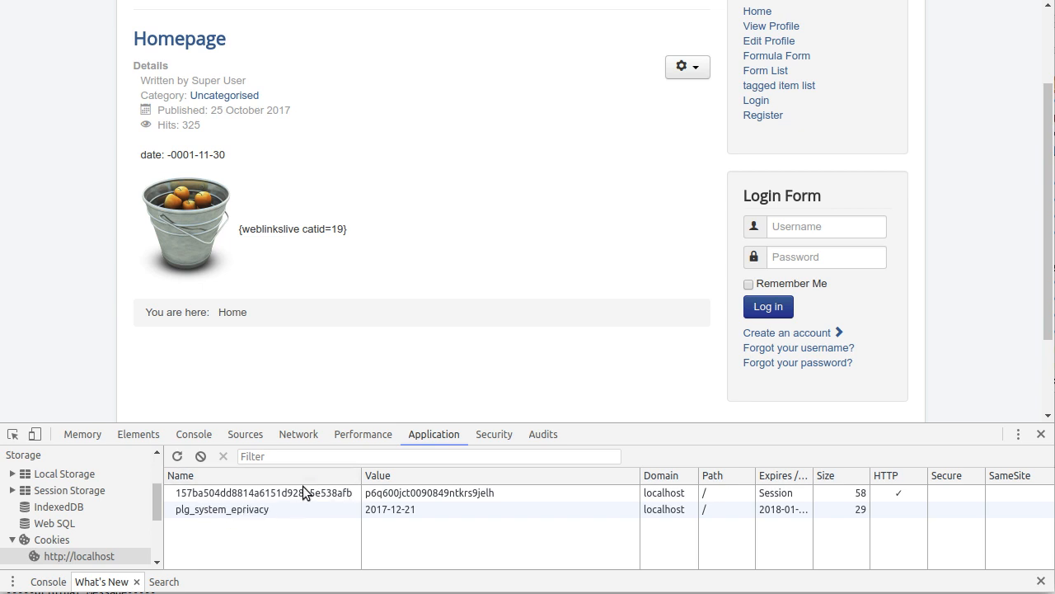
pyautogui.scroll(3, 547, 278)
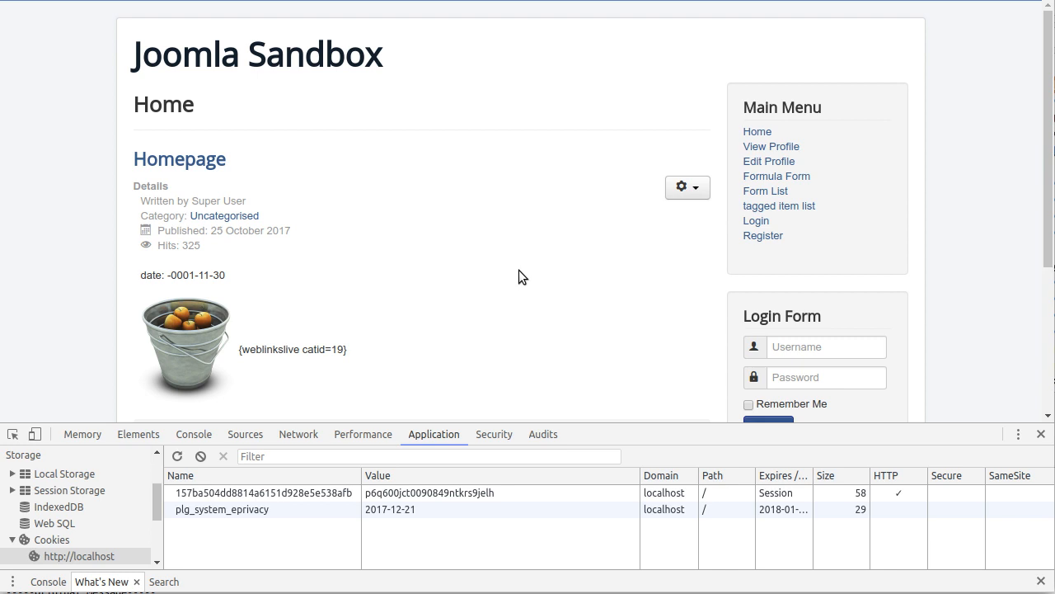
# Step: Withdraw the cookie consent again from the page footer and confirm removing all of the site's cookies
pyautogui.scroll(-5, 519, 270)
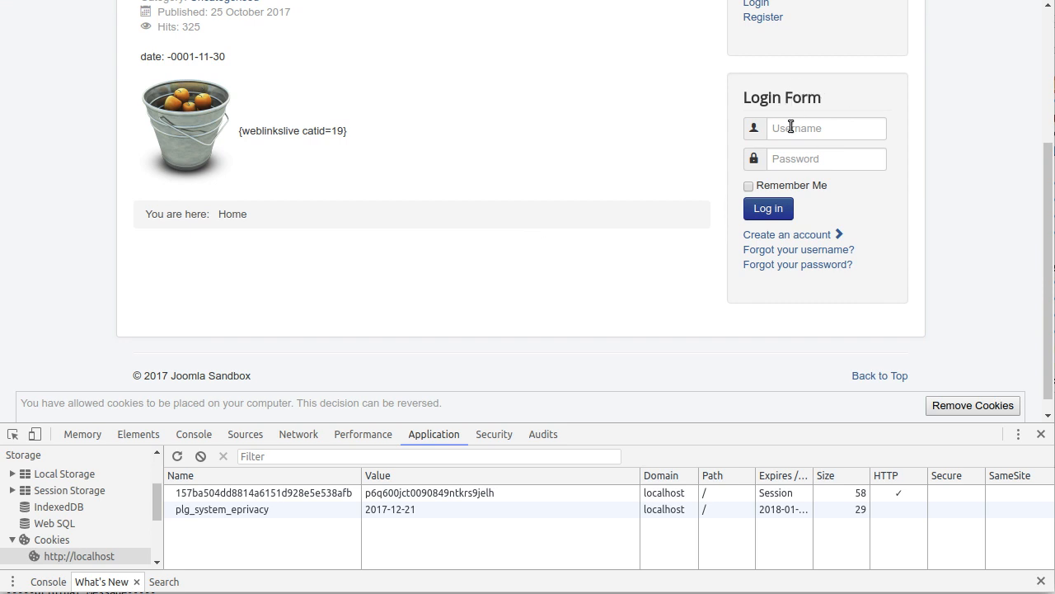
pyautogui.click(973, 405)
pyautogui.click(656, 145)
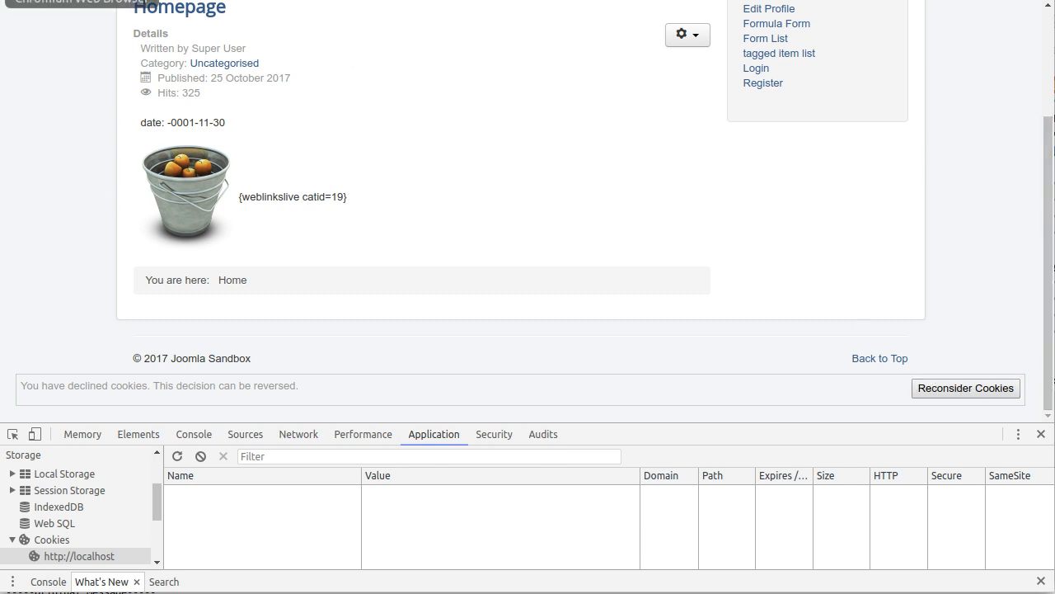
# Step: Switch back to the plugin window, set the Display Type to Joomla Module, and save the plugin
pyautogui.click(0, 1)
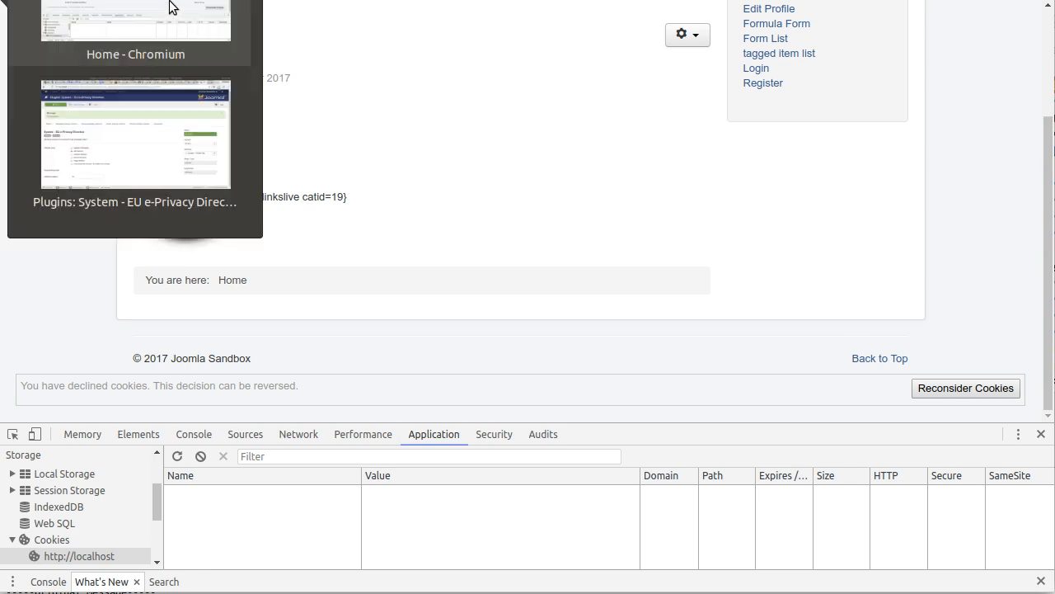
pyautogui.click(151, 125)
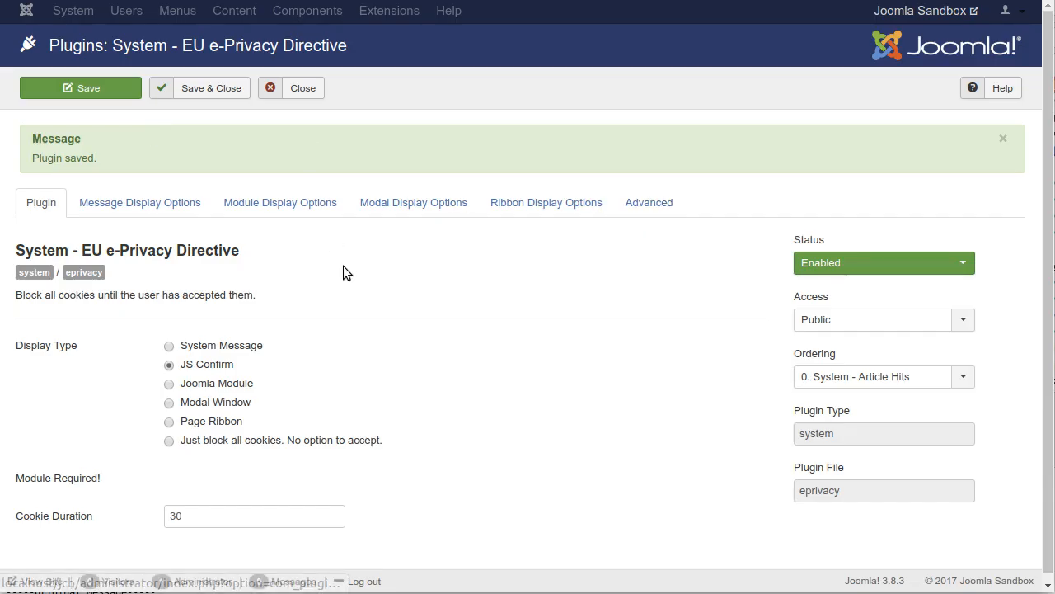
pyautogui.click(191, 383)
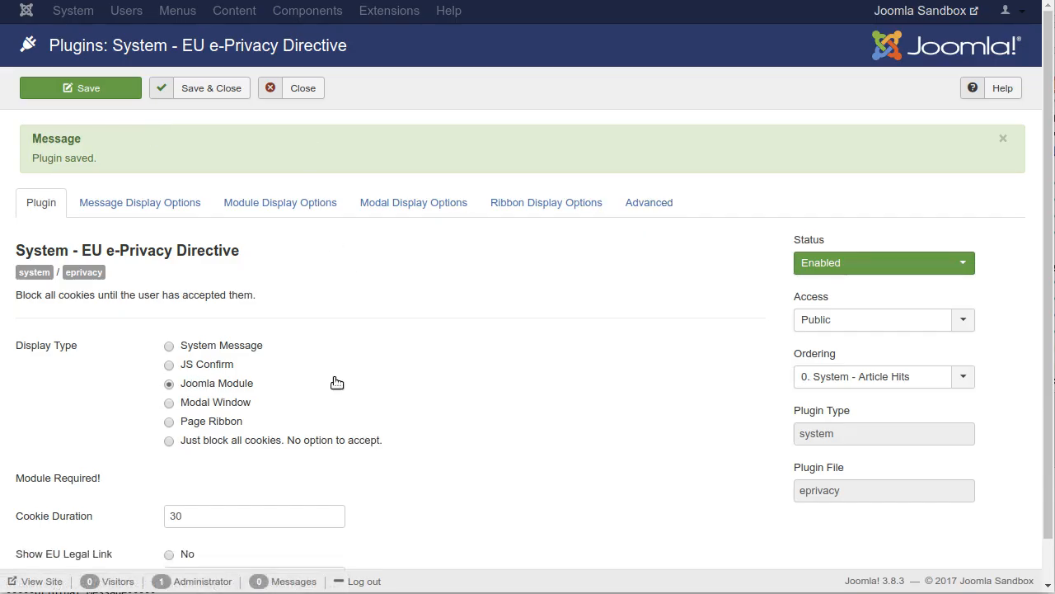
pyautogui.click(91, 89)
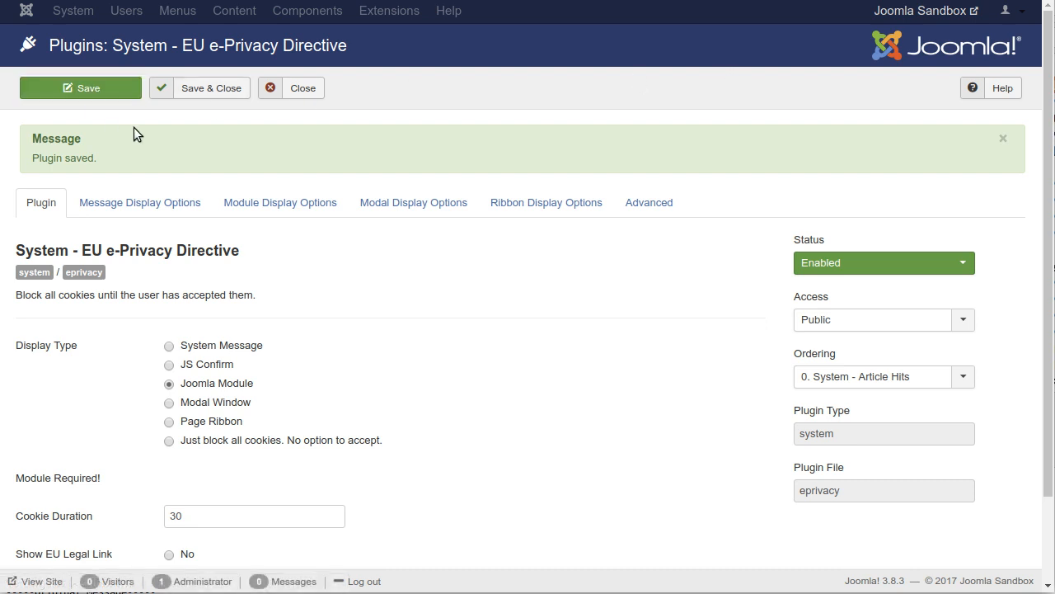
# Step: Return to the incognito home page and reconsider cookies to bring up the EU e-Privacy Directive module notice
pyautogui.click(205, 156)
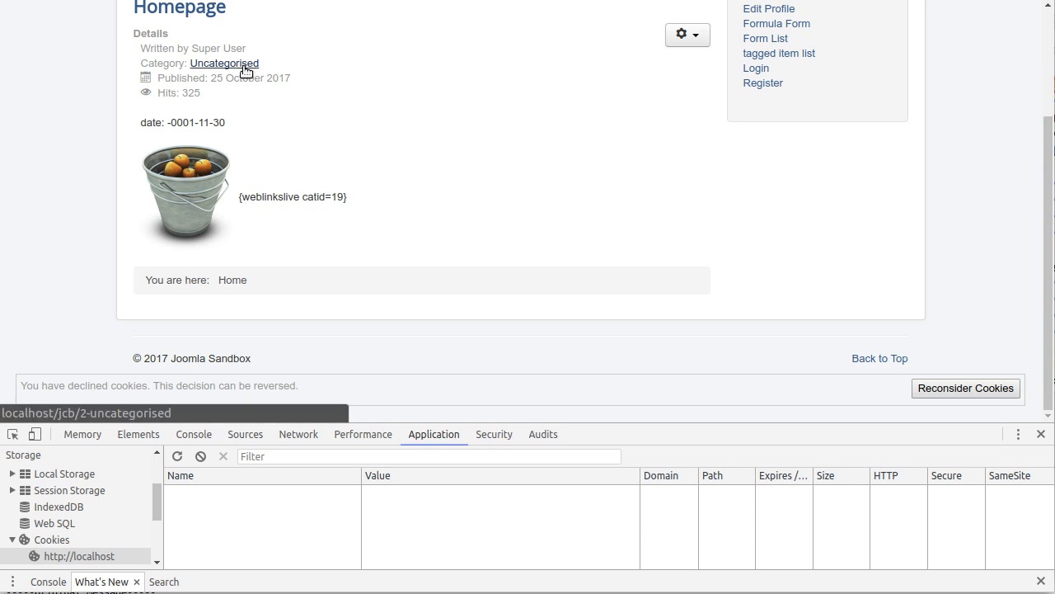
pyautogui.click(981, 388)
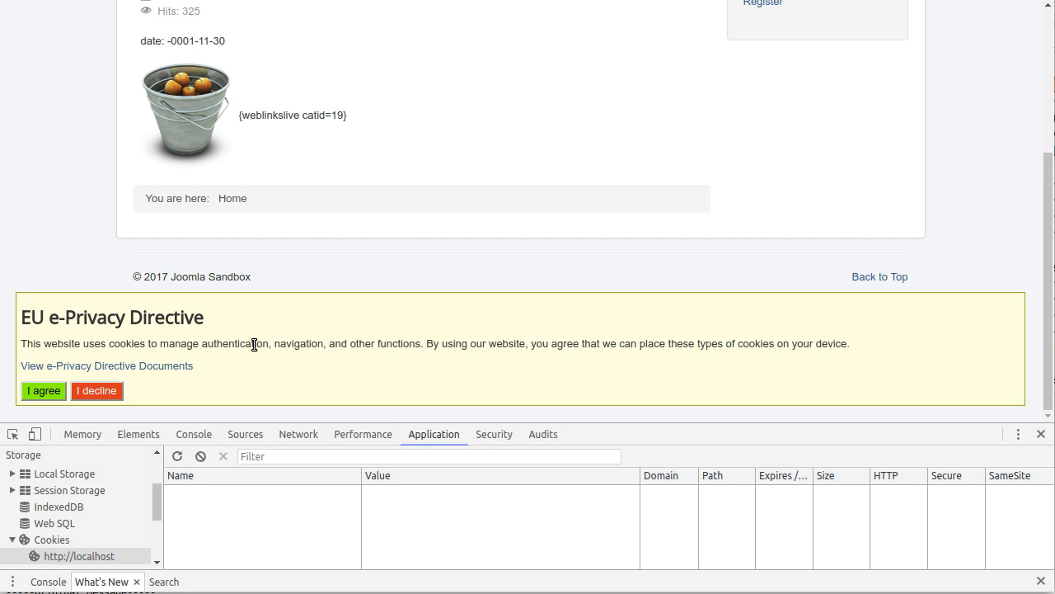
# Step: Decline the cookies in the module notice, reconsider the decision, and agree to them
pyautogui.click(112, 391)
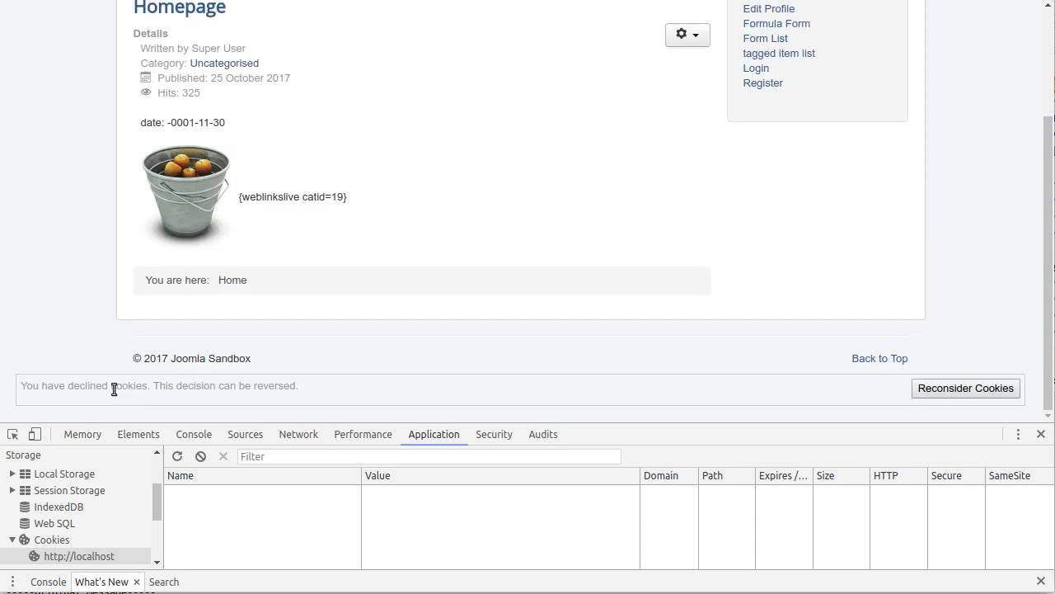
pyautogui.click(959, 394)
pyautogui.click(46, 391)
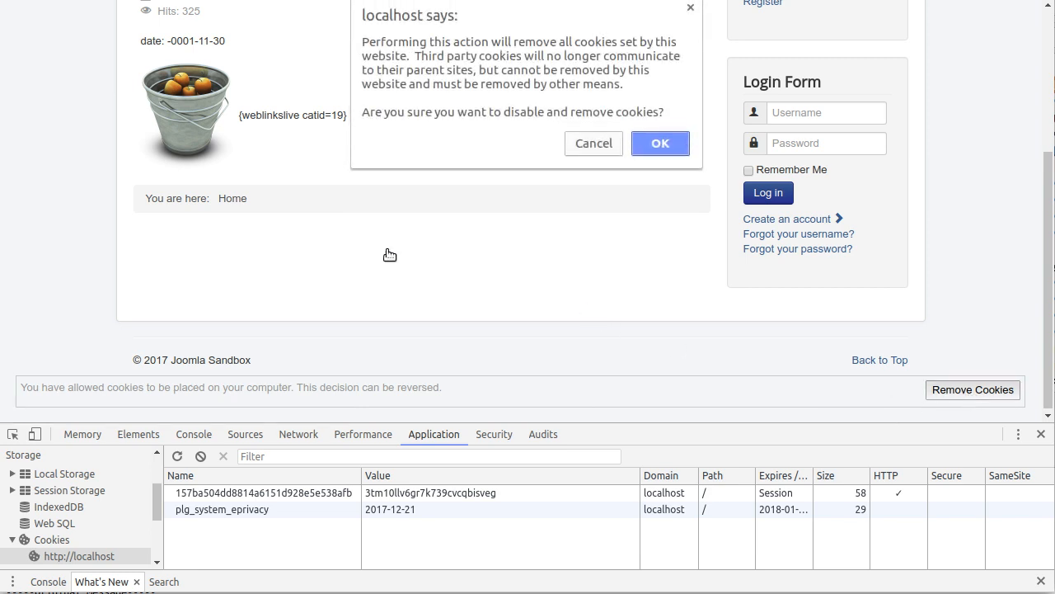
# Step: Confirm removing the site's cookies, reopen the module notice, and repeat the cycle of declining, reconsidering and agreeing
pyautogui.click(650, 141)
pyautogui.click(962, 399)
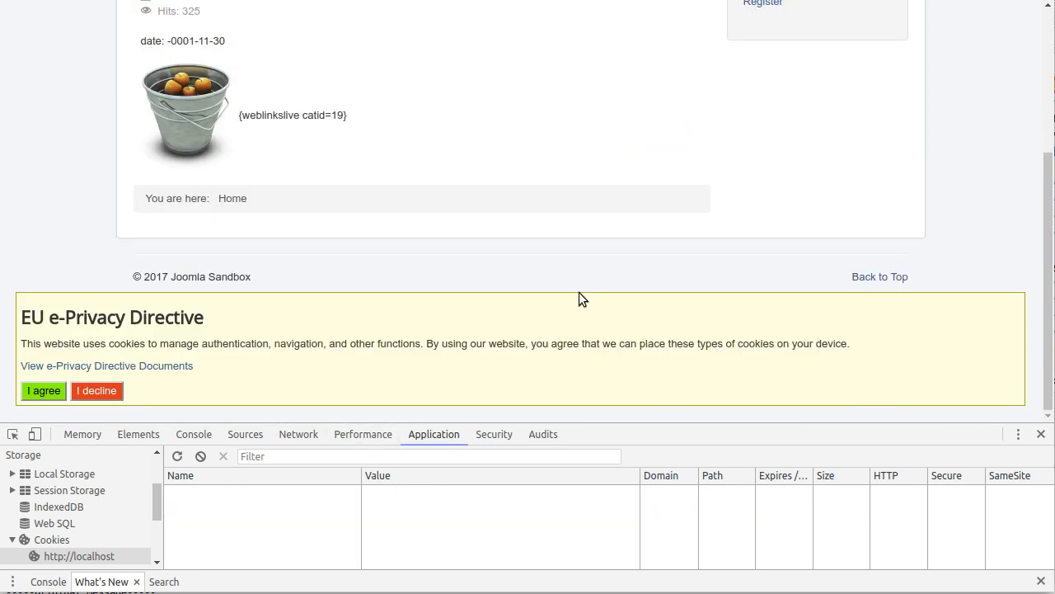
pyautogui.click(94, 392)
pyautogui.click(963, 399)
pyautogui.click(50, 394)
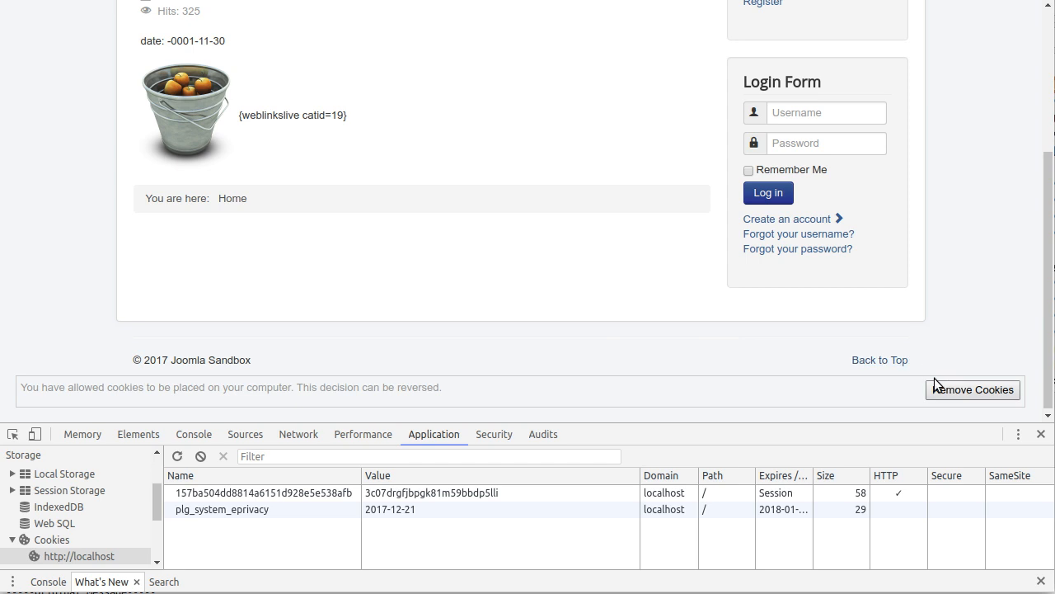
# Step: Remove all of the site's cookies with confirmation, reconsider, and agree to them again in the module notice
pyautogui.click(961, 394)
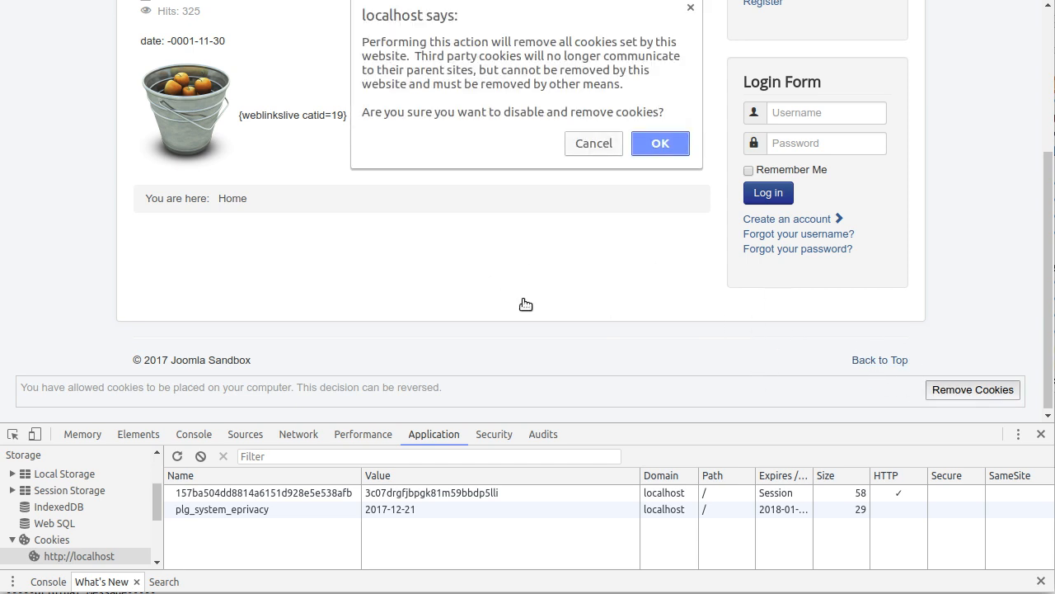
pyautogui.click(650, 149)
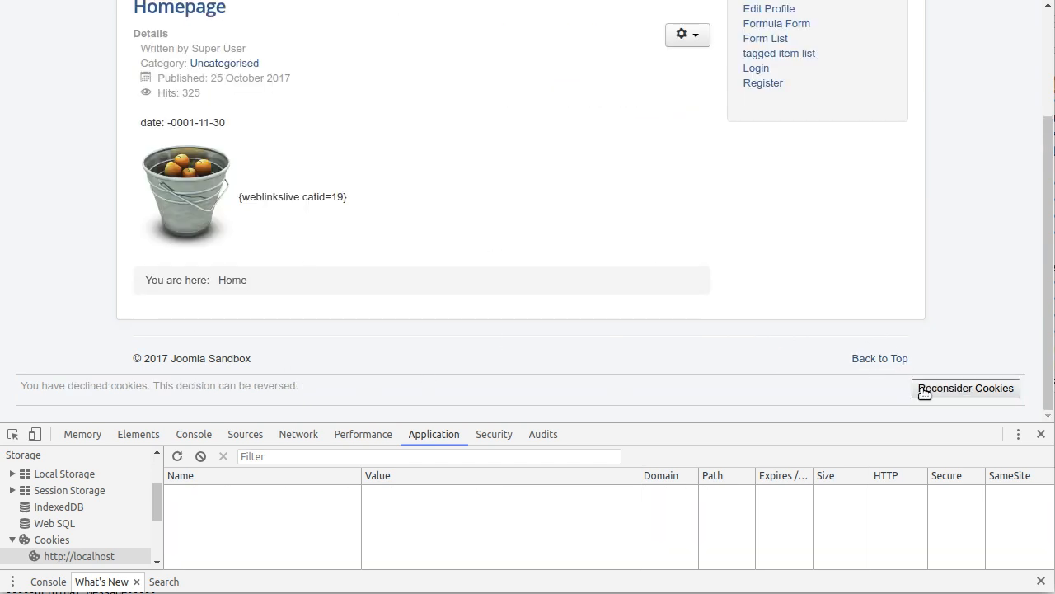
pyautogui.click(922, 391)
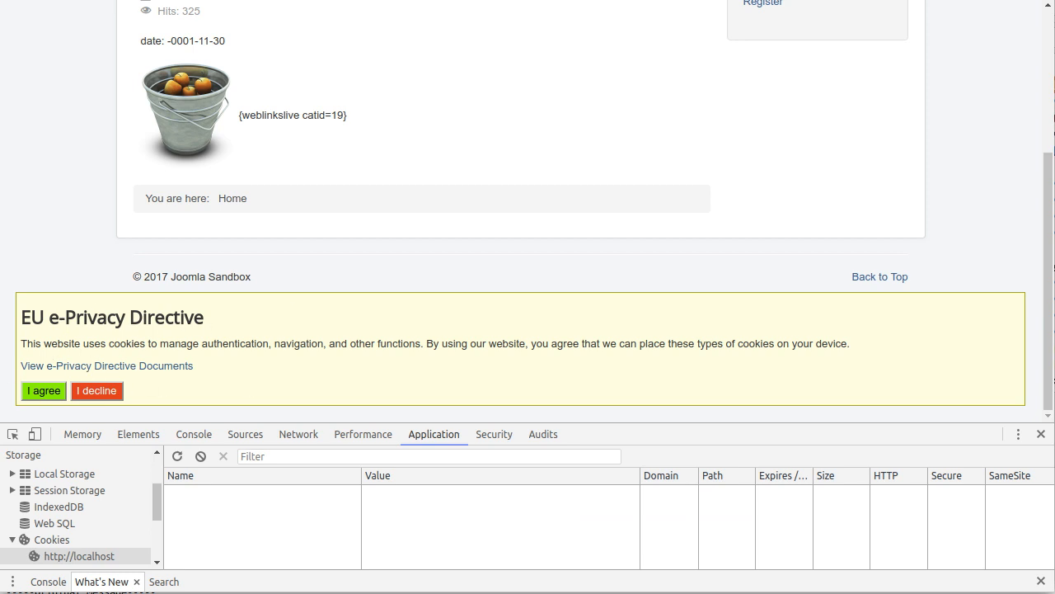
pyautogui.click(41, 393)
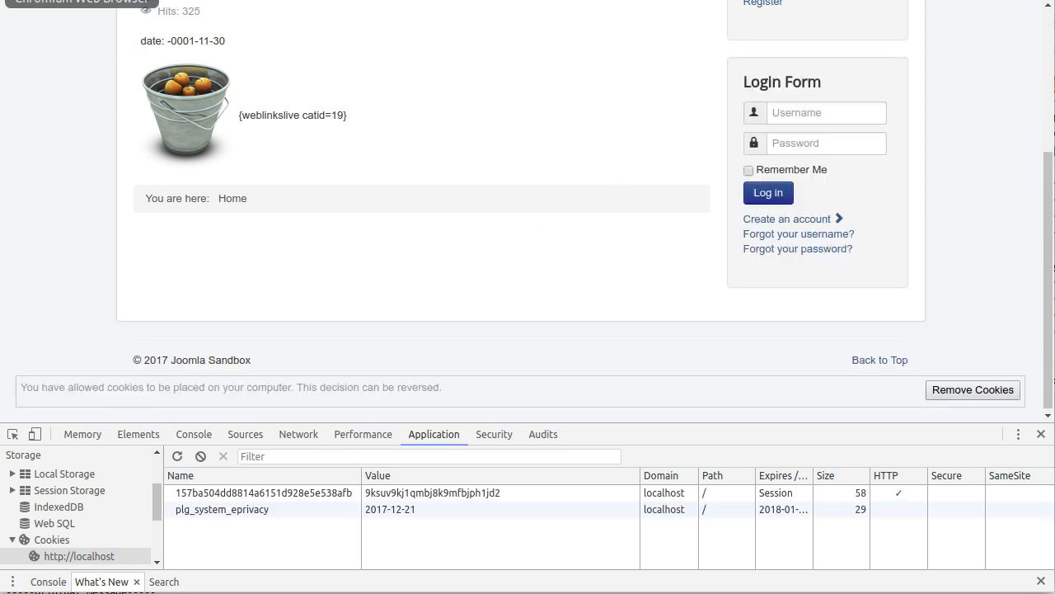
# Step: Switch to the plugin window, set the Display Type to Modal Window, and save the plugin
pyautogui.click(125, 143)
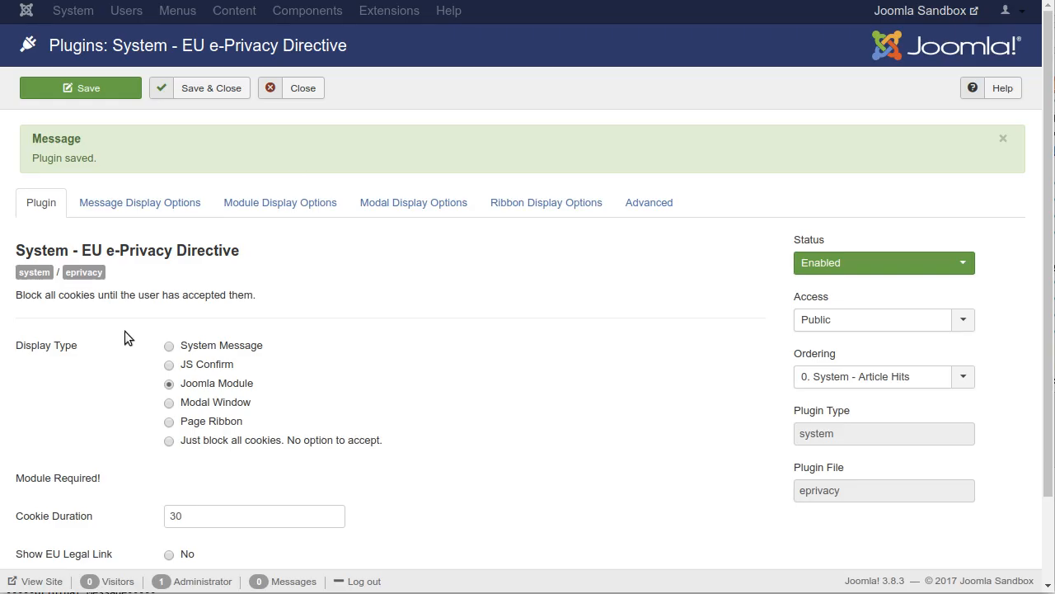
pyautogui.click(170, 403)
pyautogui.click(121, 93)
# Step: Return to the home page, reload it, remove the accepted cookies, and reconsider to bring up the modal notice
pyautogui.moveTo(28, 1)
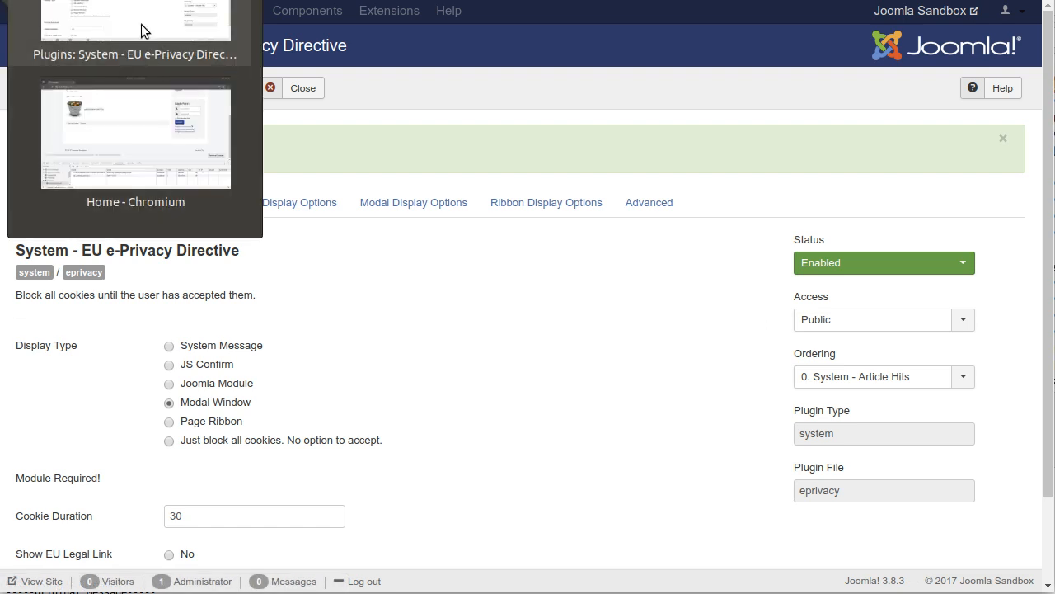
pyautogui.click(127, 129)
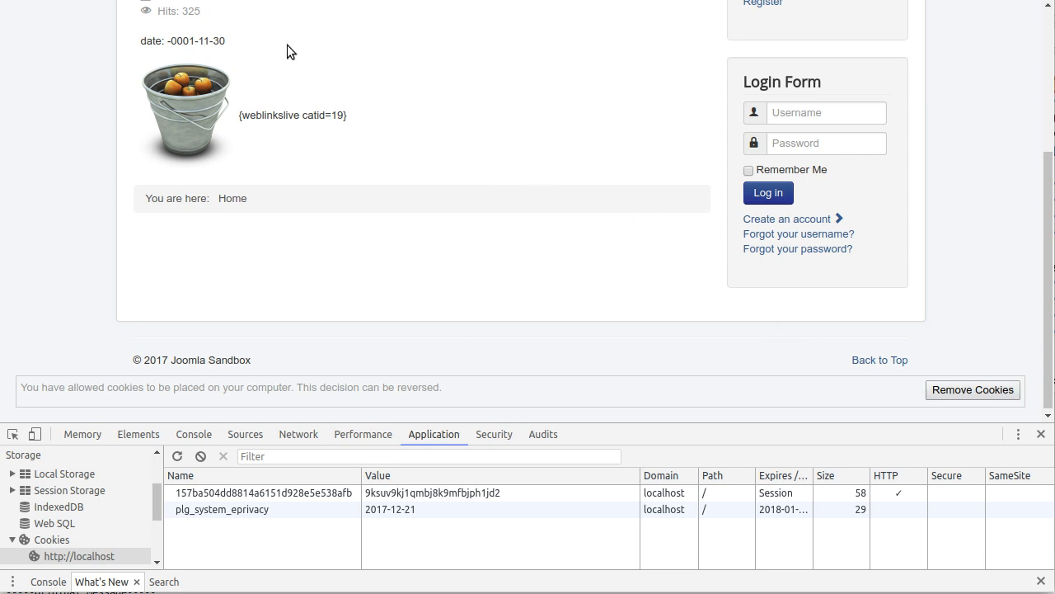
pyautogui.press('F5')
pyautogui.click(956, 387)
pyautogui.click(662, 142)
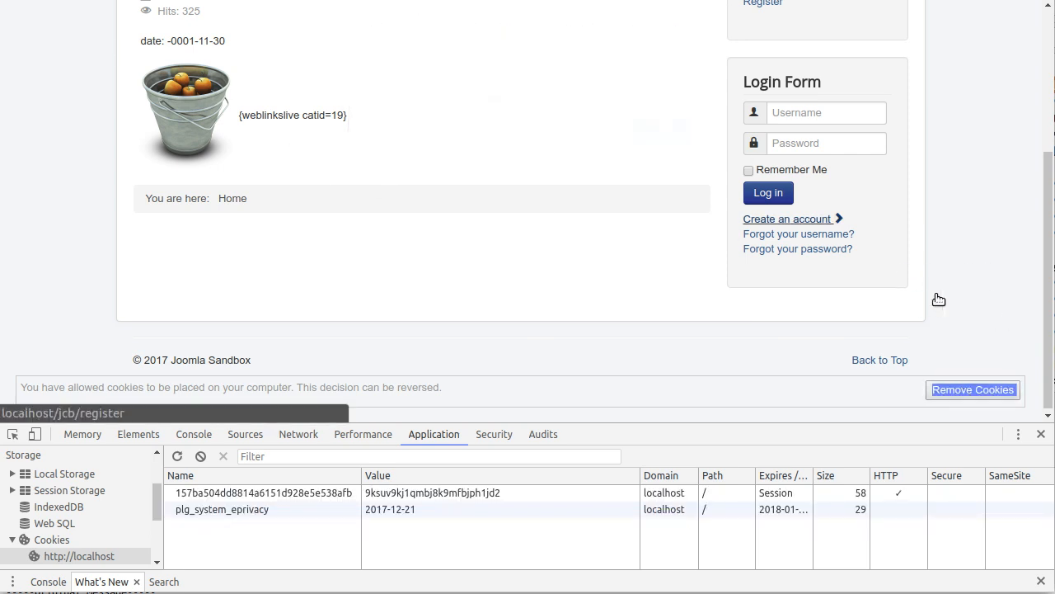
pyautogui.click(978, 394)
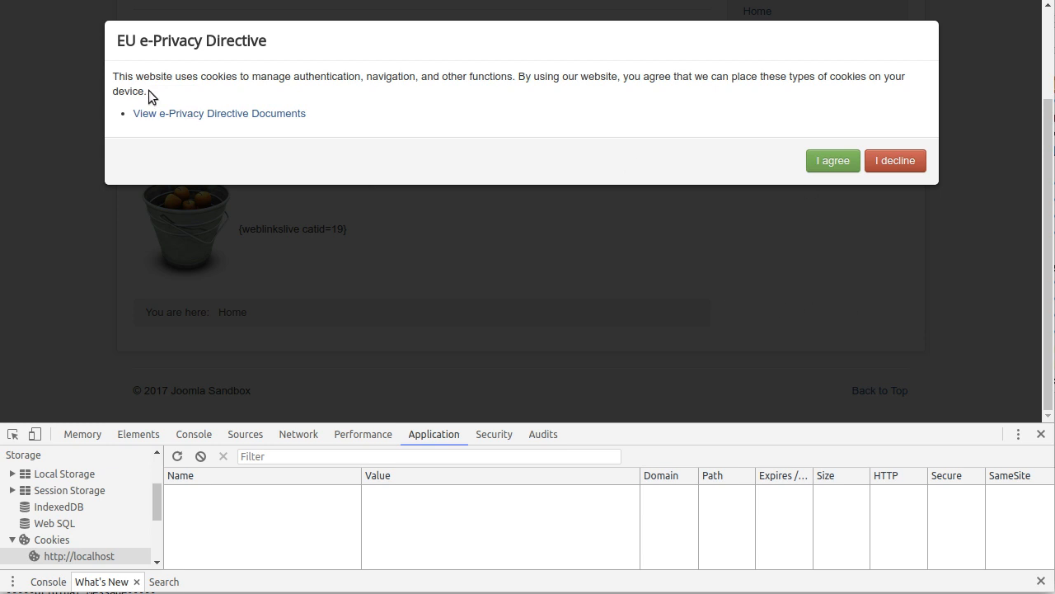
# Step: Agree to the cookies in the modal window, and withdraw consent from the page footer with confirmation
pyautogui.click(854, 170)
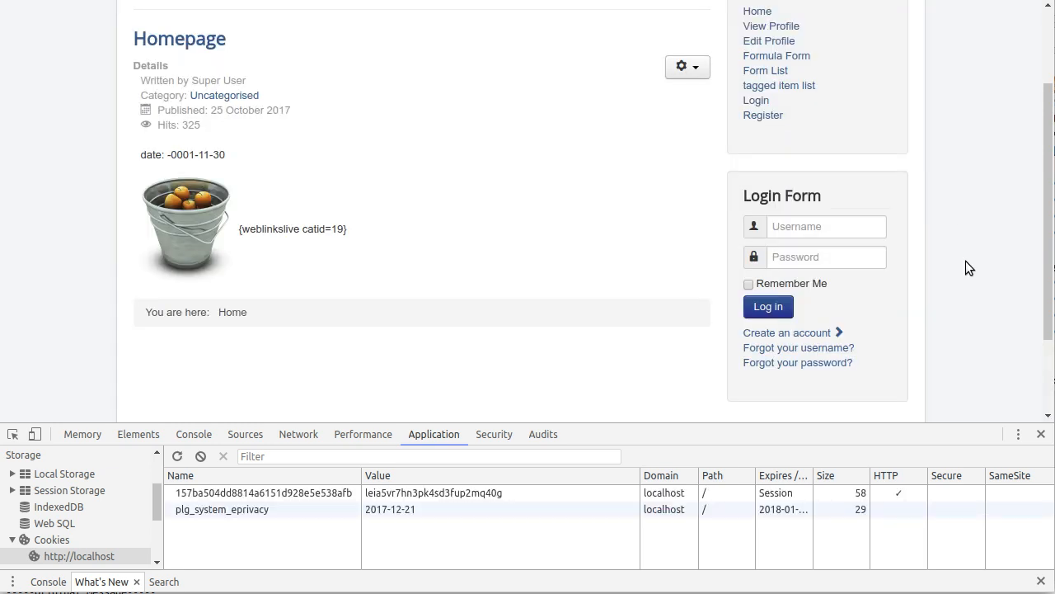
pyautogui.scroll(-2, 953, 369)
pyautogui.click(986, 389)
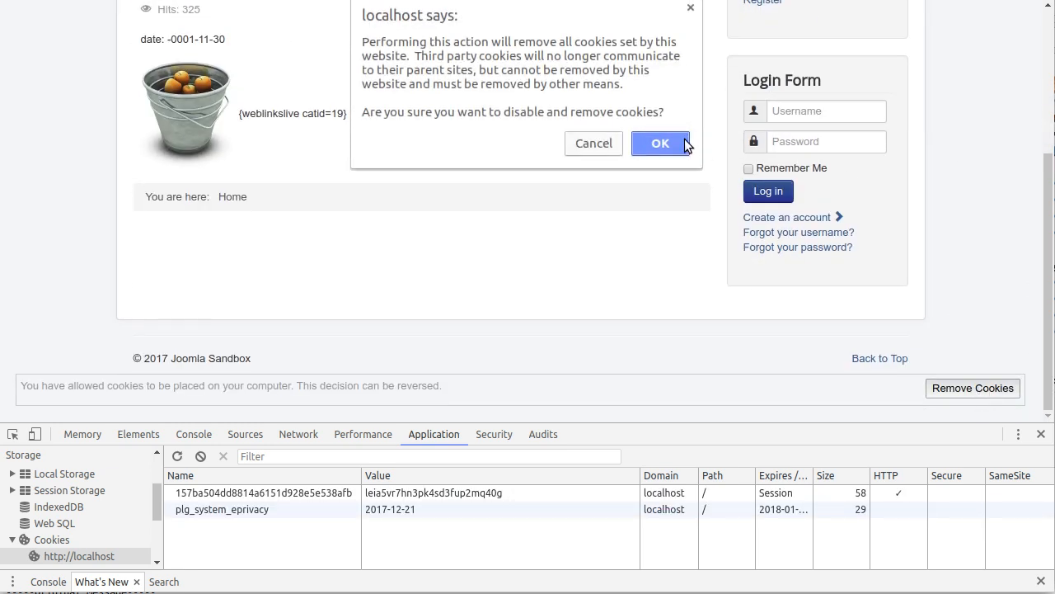
pyautogui.click(665, 142)
# Step: Reconsider and decline the cookies in the modal window, reopen it, and agree to them
pyautogui.click(968, 393)
pyautogui.click(905, 162)
pyautogui.click(1006, 389)
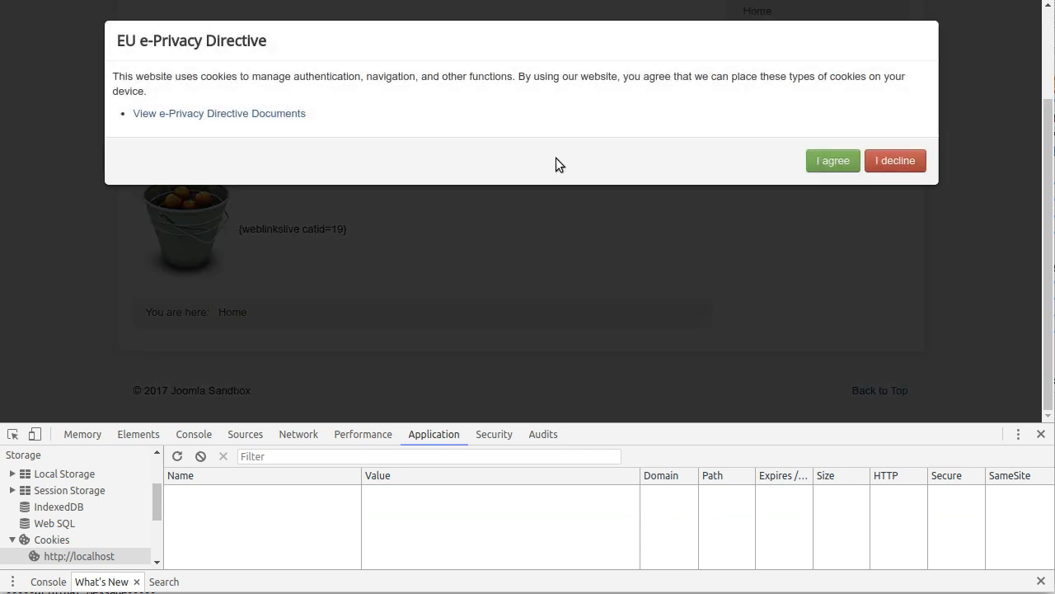
pyautogui.click(869, 159)
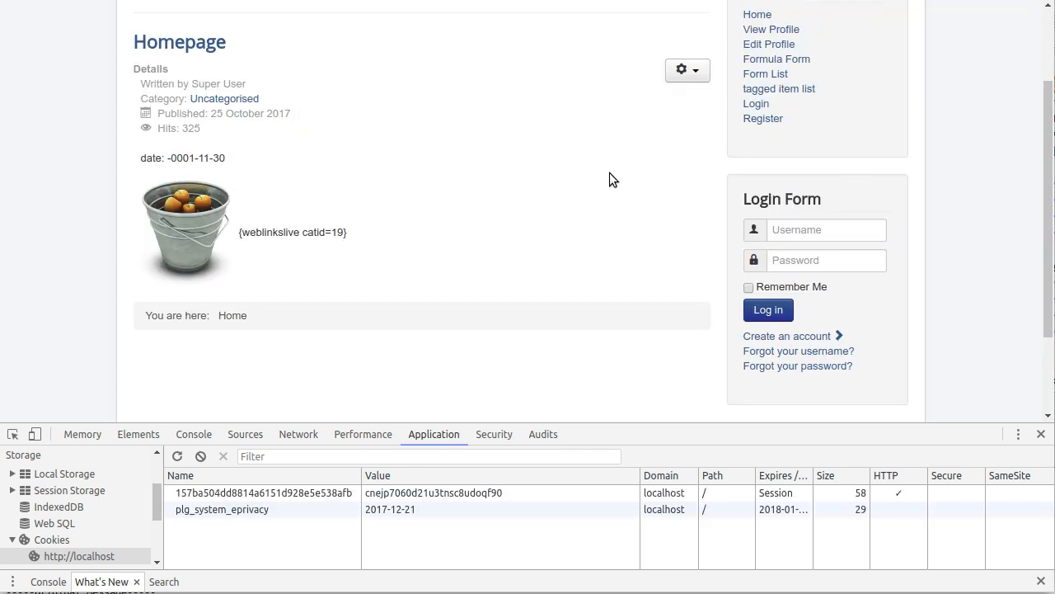
# Step: Remove all of the site's cookies, confirm, and decline them in the reopened modal window
pyautogui.scroll(-3, 607, 186)
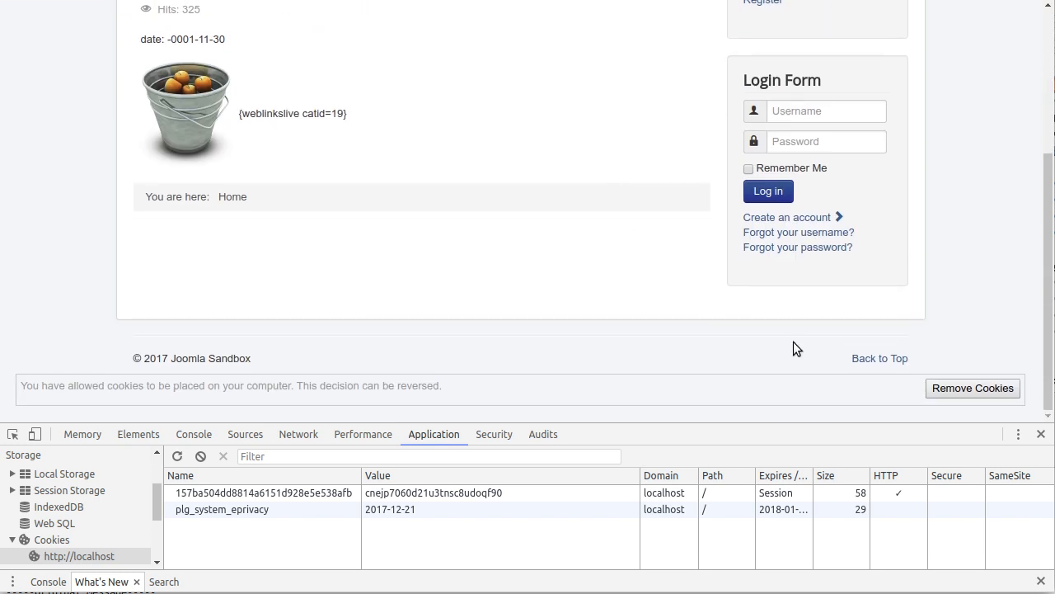
pyautogui.click(973, 389)
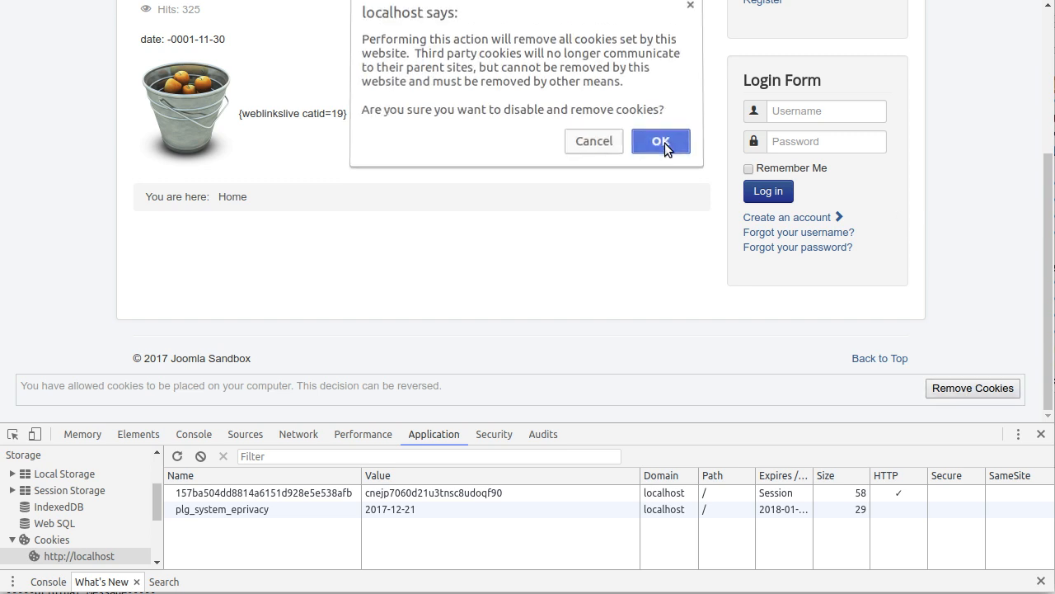
pyautogui.click(665, 143)
pyautogui.click(978, 385)
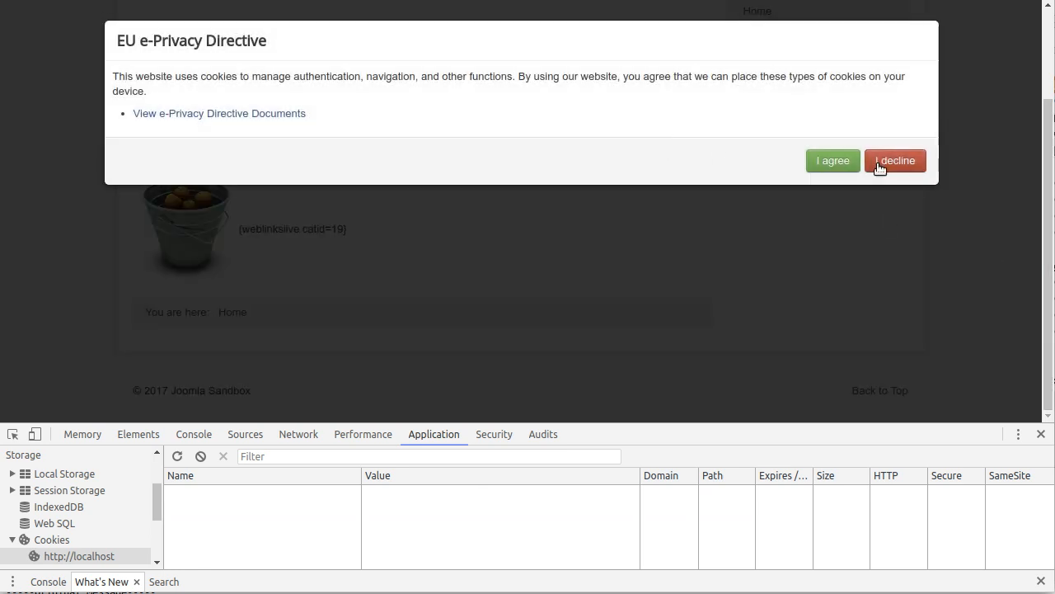
pyautogui.click(917, 162)
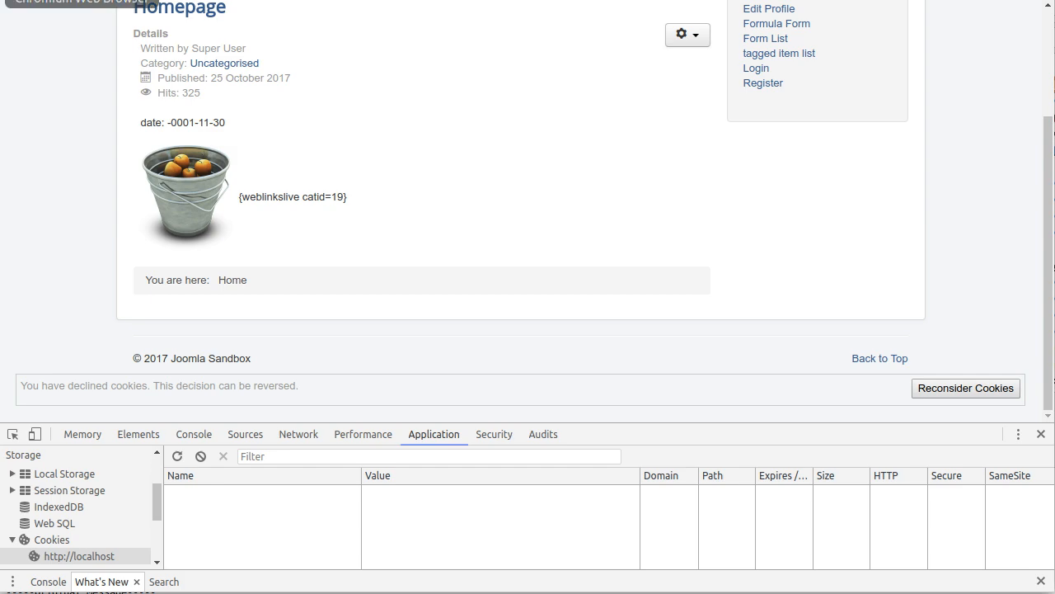
# Step: Switch back to the plugin window, set the Display Type to Page Ribbon, and save the plugin
pyautogui.click(0, 2)
pyautogui.click(123, 164)
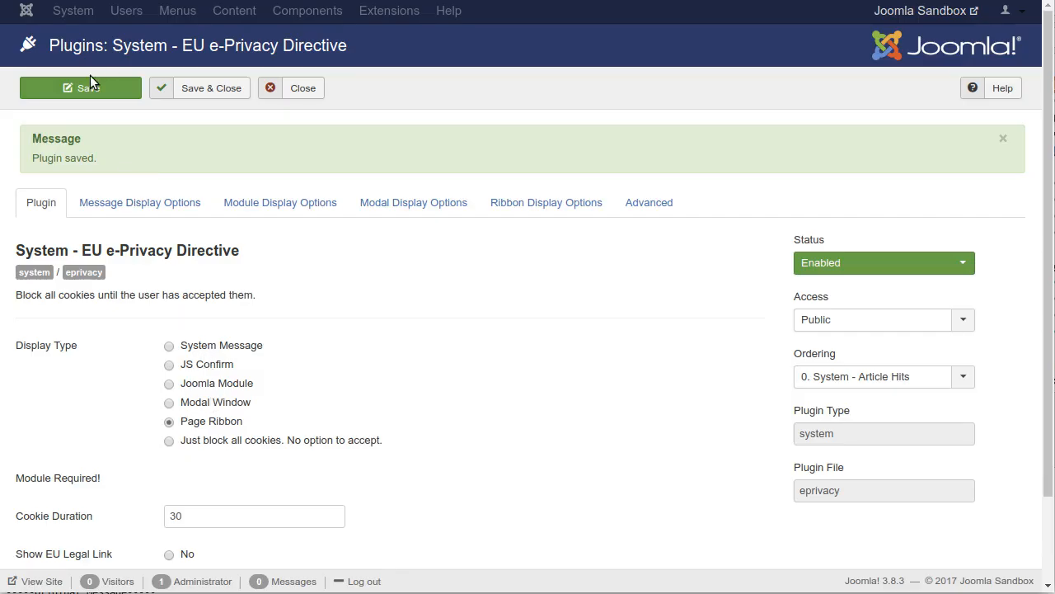
pyautogui.click(110, 85)
# Step: Examine the plugin's ribbon, modal and advanced options, enlarging the Ribbon CSS field, and return to the main plugin settings
pyautogui.click(633, 206)
pyautogui.click(505, 204)
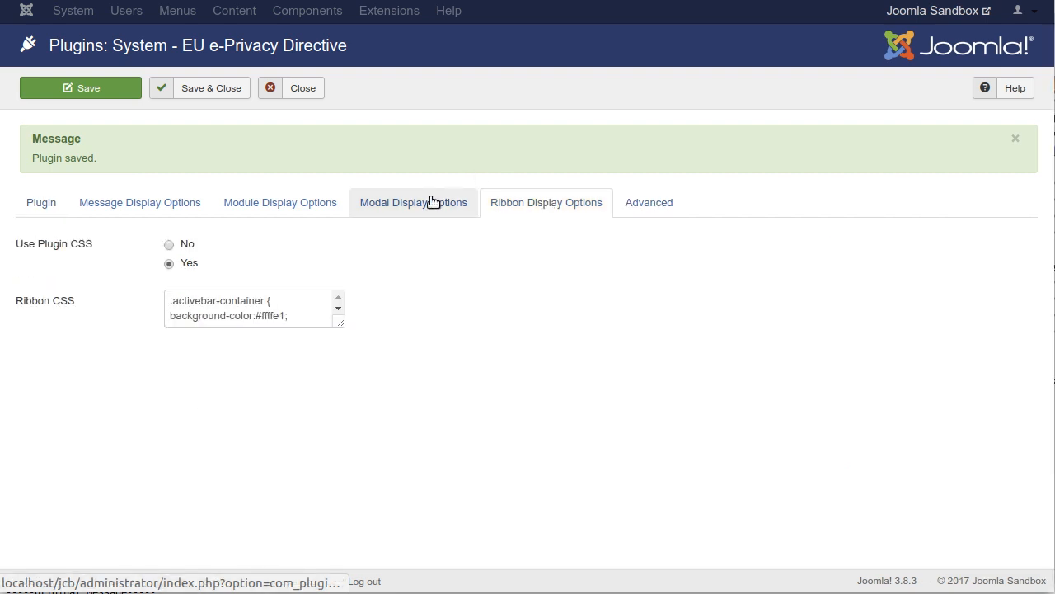
pyautogui.moveTo(340, 323); pyautogui.dragTo(480, 548)
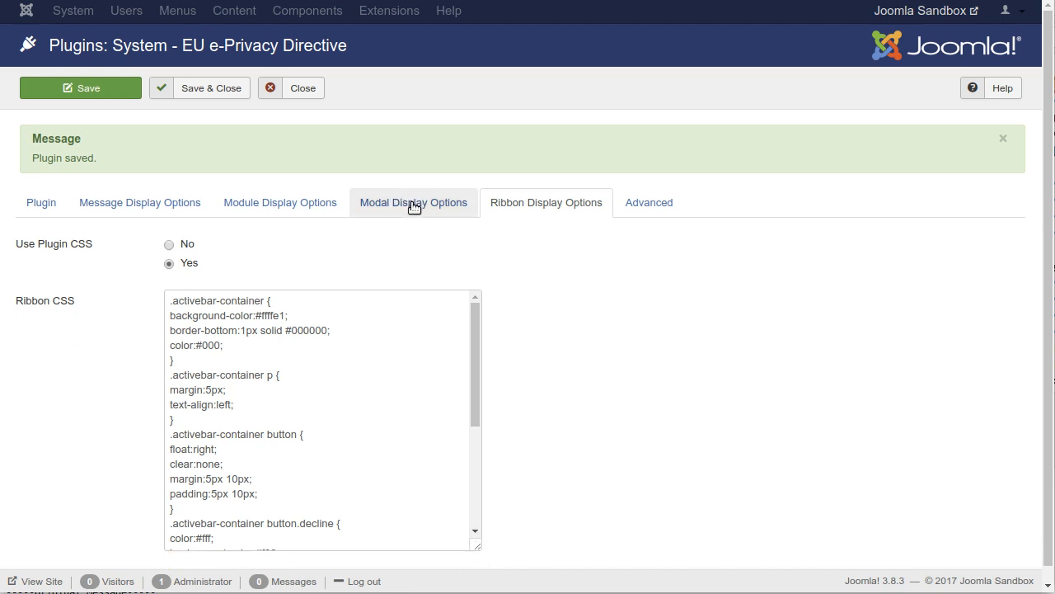
pyautogui.click(414, 206)
pyautogui.click(663, 207)
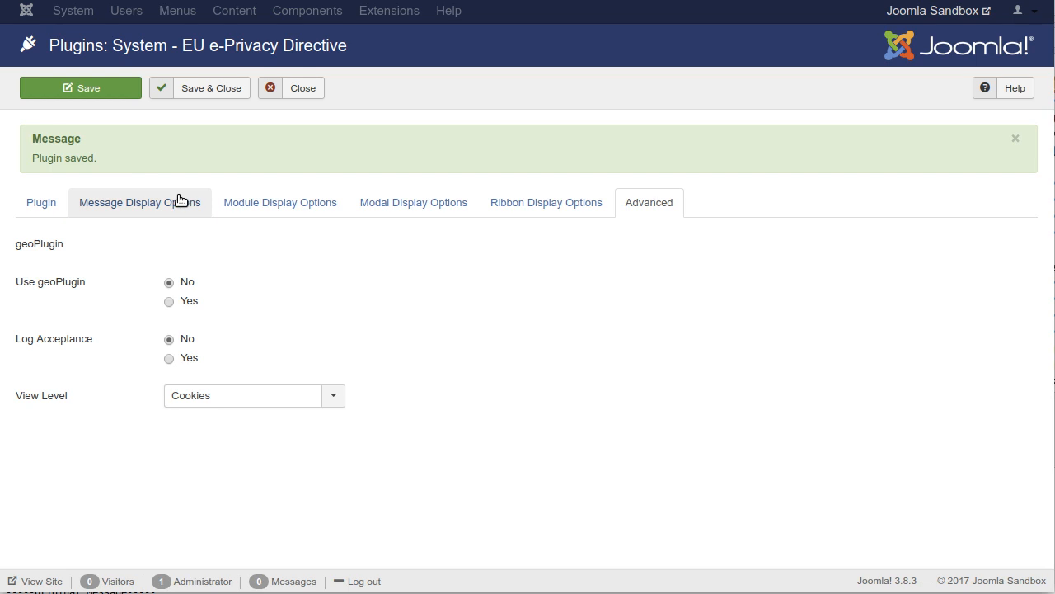
pyautogui.click(37, 204)
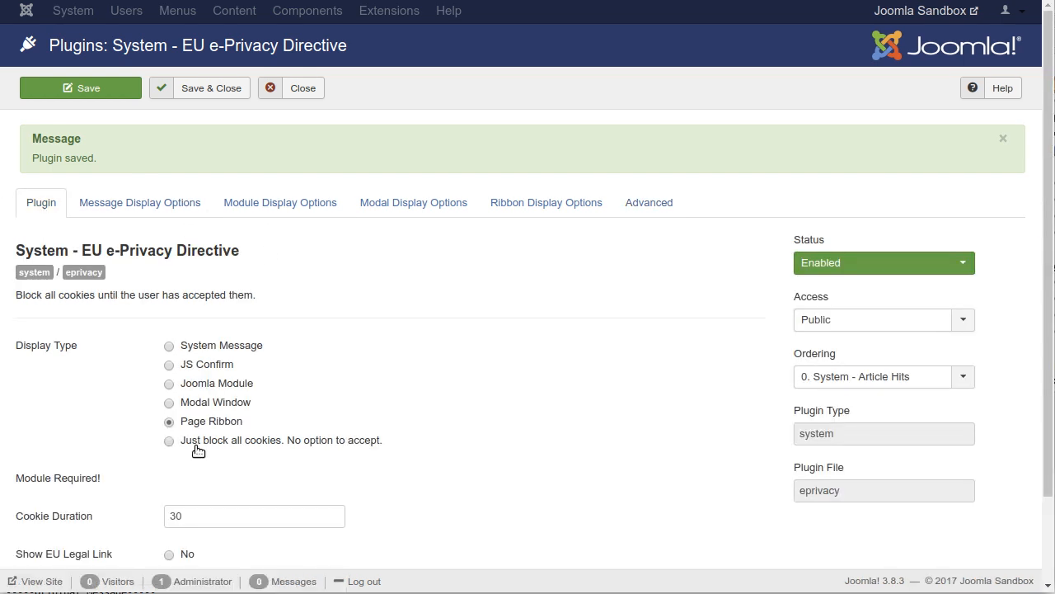
# Step: Save the plugin again, reload the home page in the other window, and reconsider cookies to bring up the page ribbon
pyautogui.click(88, 83)
pyautogui.click(110, 140)
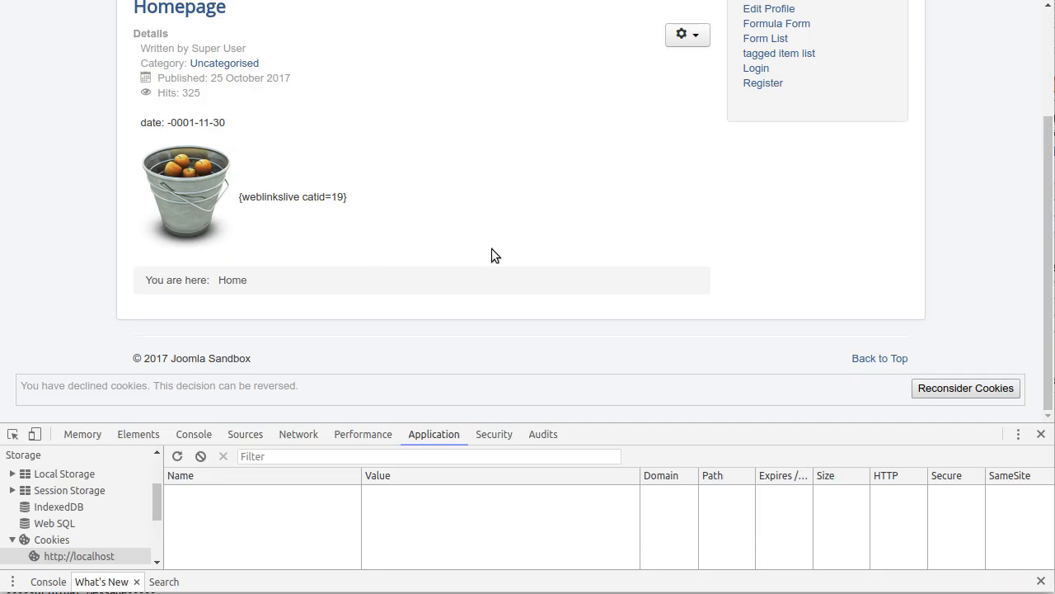
pyautogui.press('F5')
pyautogui.click(965, 395)
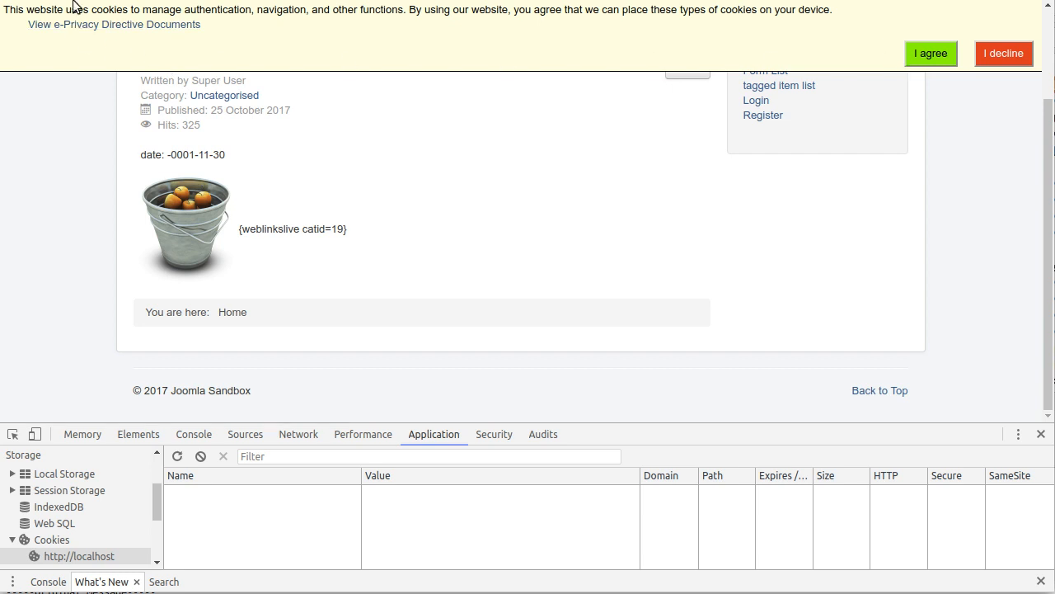
# Step: Check how the ribbon behaves while scrolling through the home page, and agree to the cookies in it
pyautogui.scroll(1, 651, 197)
pyautogui.scroll(-1, 655, 186)
pyautogui.scroll(3, 657, 188)
pyautogui.scroll(-3, 659, 175)
pyautogui.scroll(3, 660, 165)
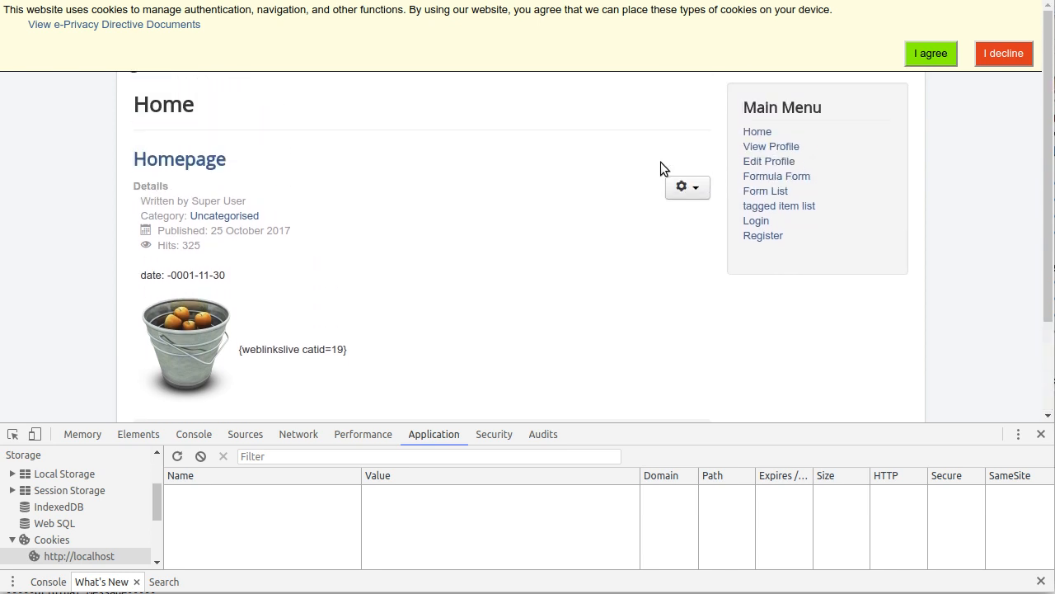
pyautogui.scroll(-3, 662, 164)
pyautogui.scroll(3, 661, 164)
pyautogui.click(925, 56)
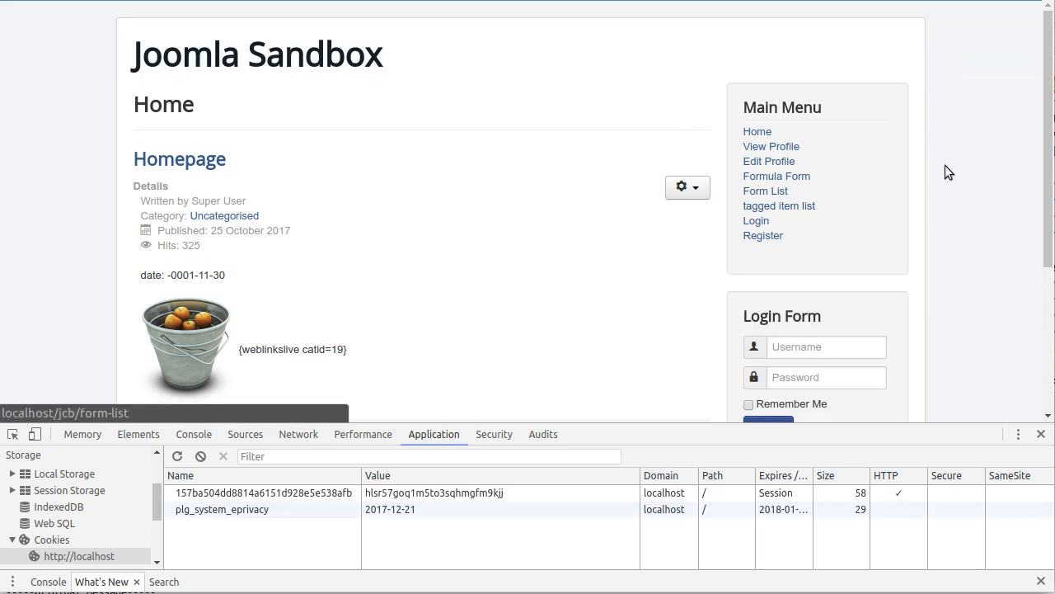
# Step: Remove the accepted cookies from the page footer and confirm disabling them
pyautogui.scroll(-3, 957, 168)
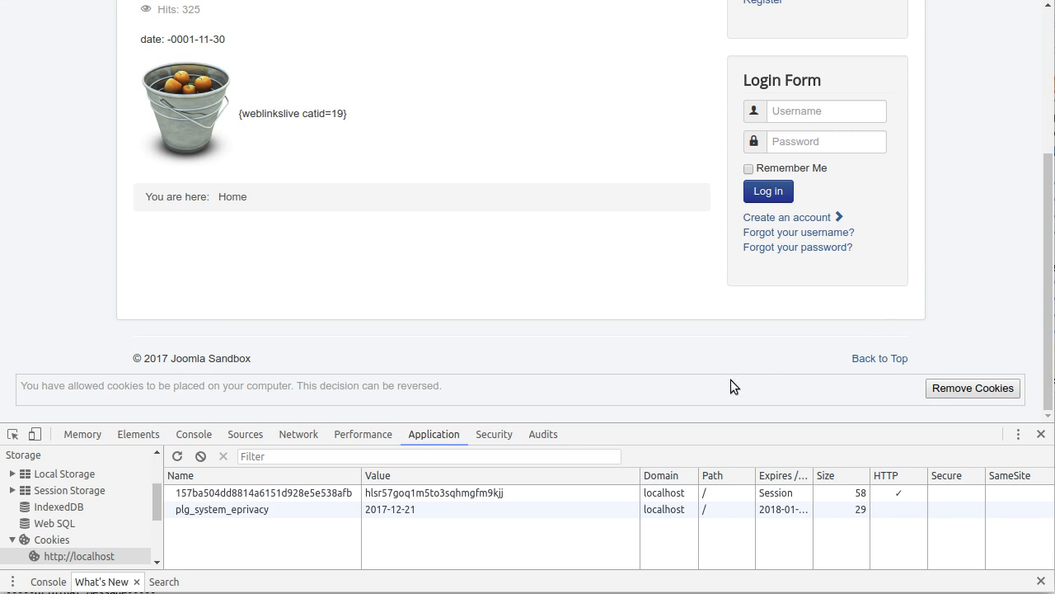
pyautogui.click(965, 395)
pyautogui.click(686, 144)
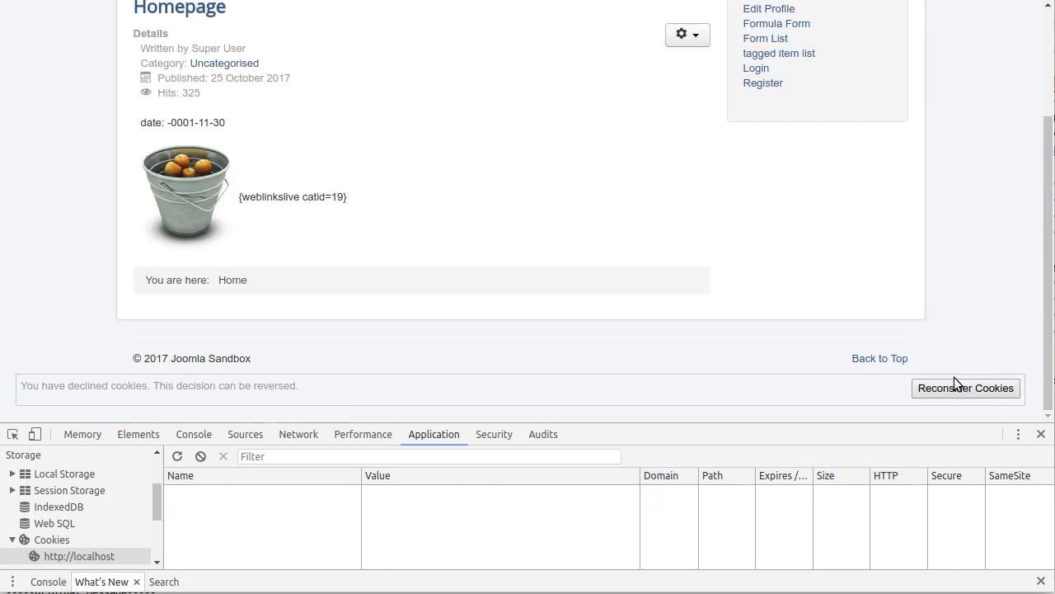
# Step: Reconsider and decline the cookies in the page ribbon, bring it up again, and agree to them
pyautogui.click(956, 386)
pyautogui.click(1006, 52)
pyautogui.click(948, 387)
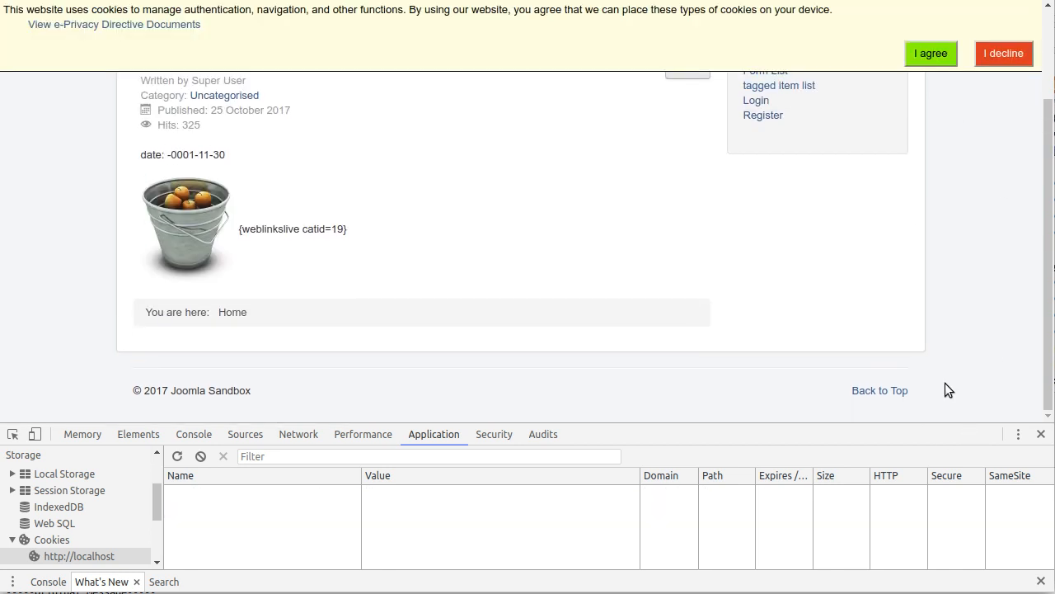
pyautogui.click(927, 53)
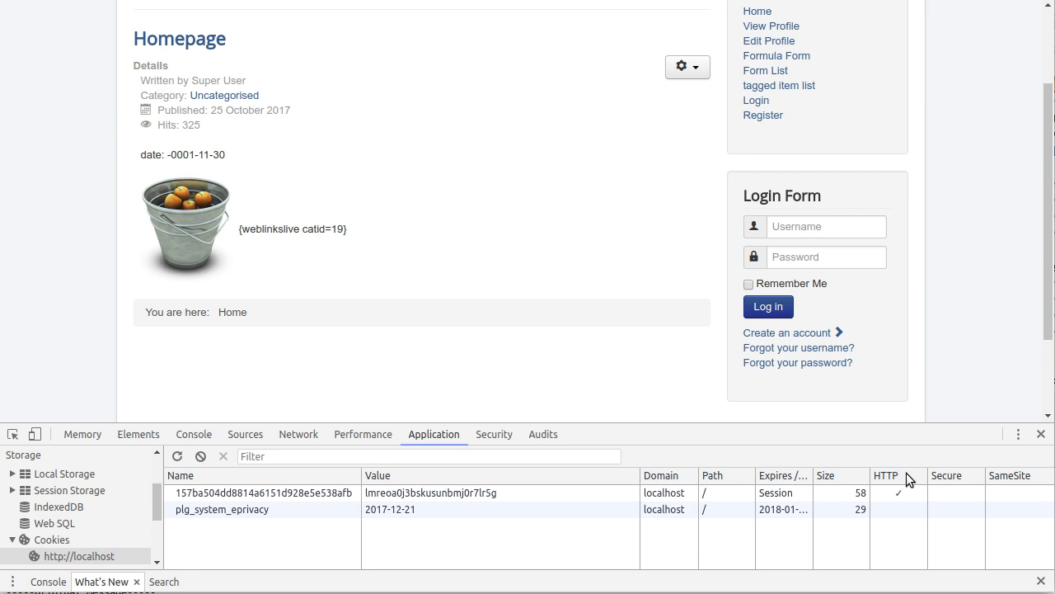
# Step: Remove the accepted cookies from the page footer with confirmation, then reconsider and decline them in the page ribbon
pyautogui.scroll(-2, 956, 366)
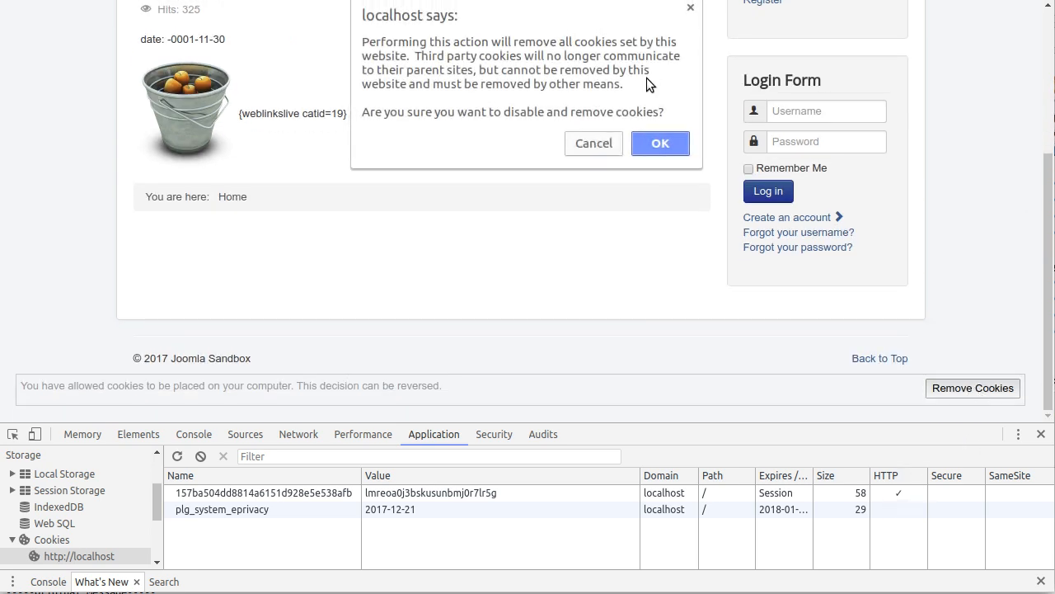
pyautogui.click(656, 142)
pyautogui.click(948, 389)
pyautogui.click(992, 57)
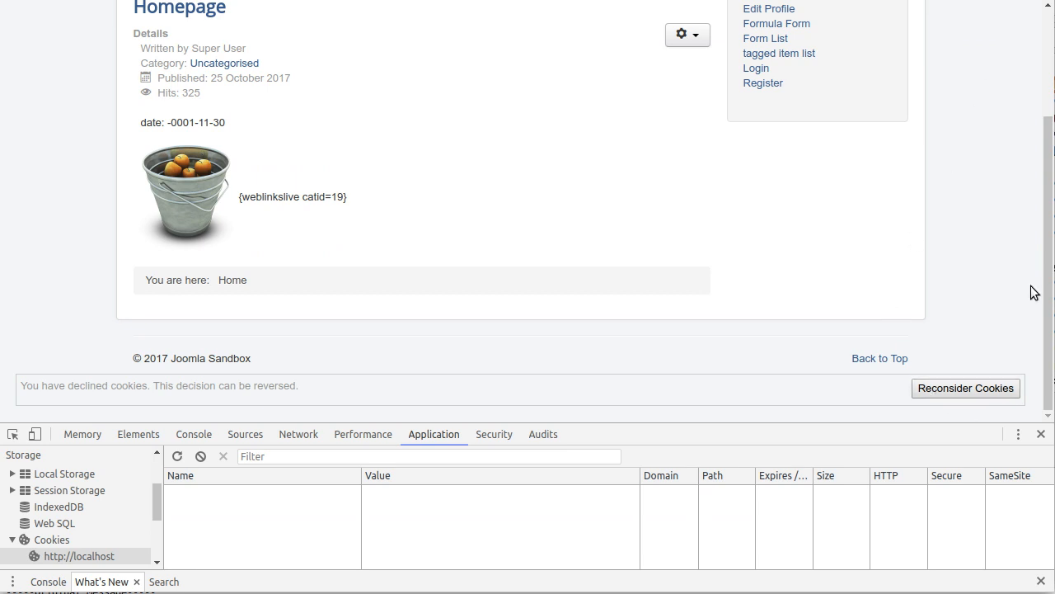
# Step: Reconsider and agree to the cookies in the page ribbon, then remove them from the footer and confirm
pyautogui.click(976, 389)
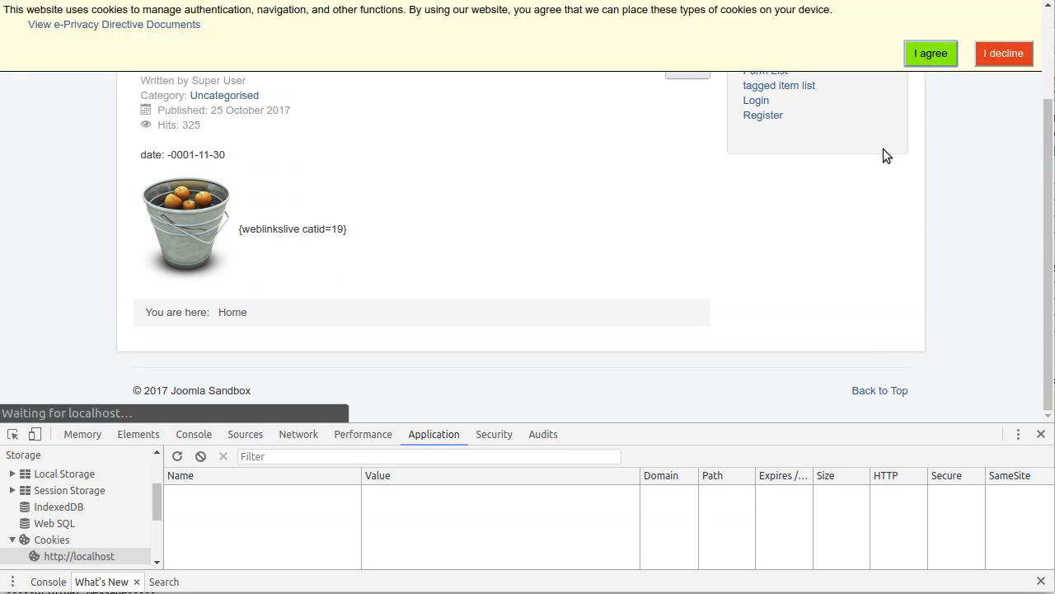
pyautogui.scroll(-3, 979, 321)
pyautogui.click(973, 388)
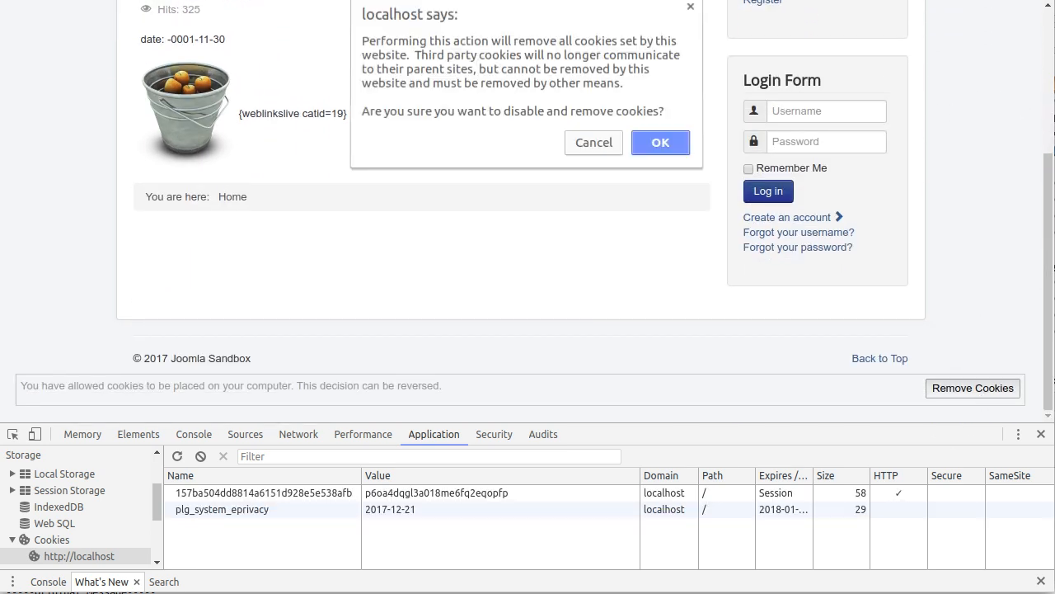
pyautogui.click(662, 143)
# Step: Reconsider the cookies and decline them in the page ribbon, then bring the ribbon up again and agree
pyautogui.scroll(-4, 977, 107)
pyautogui.click(936, 390)
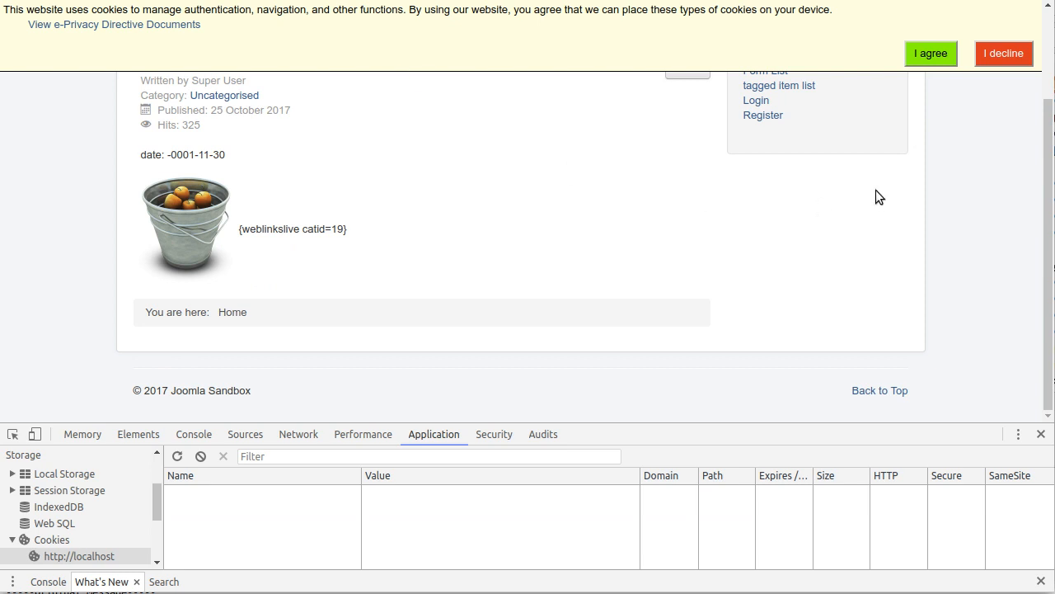
pyautogui.click(1000, 54)
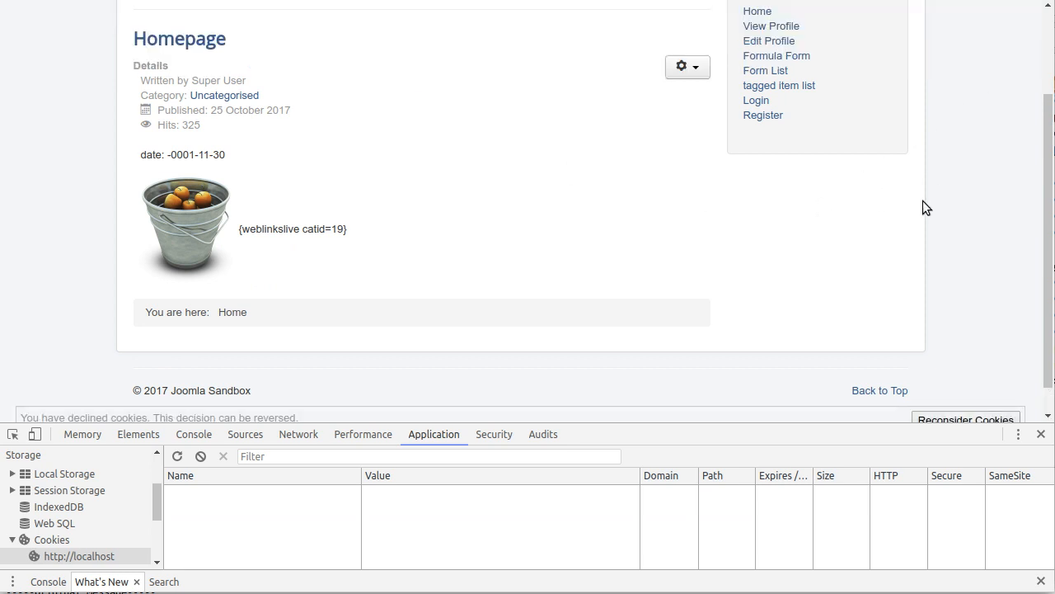
pyautogui.click(969, 418)
pyautogui.click(932, 52)
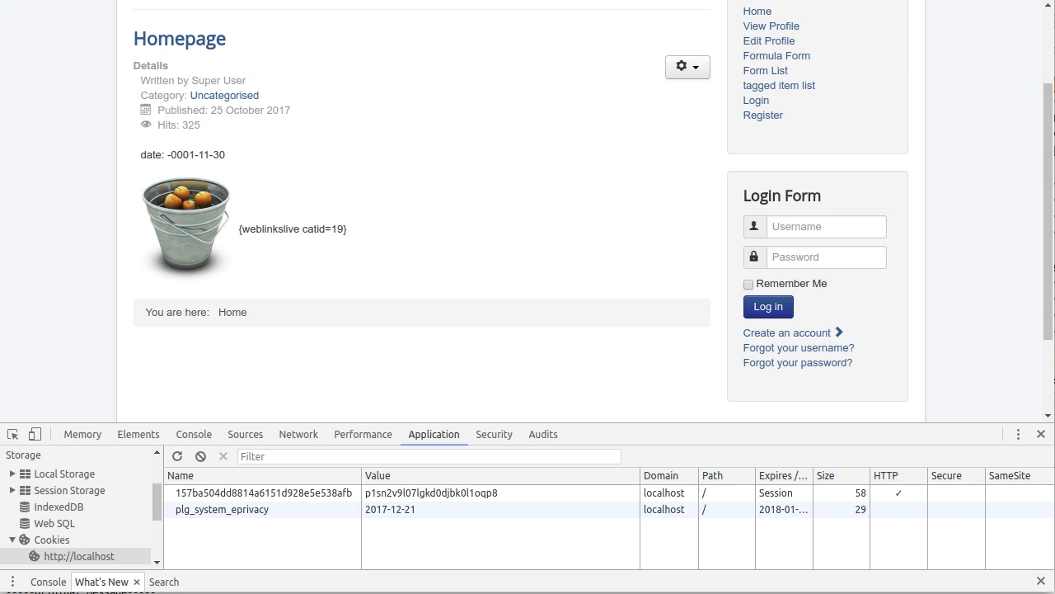
# Step: Switch to the plugin settings window, set the display type to System Message, and view its message display options
pyautogui.click(4, 2)
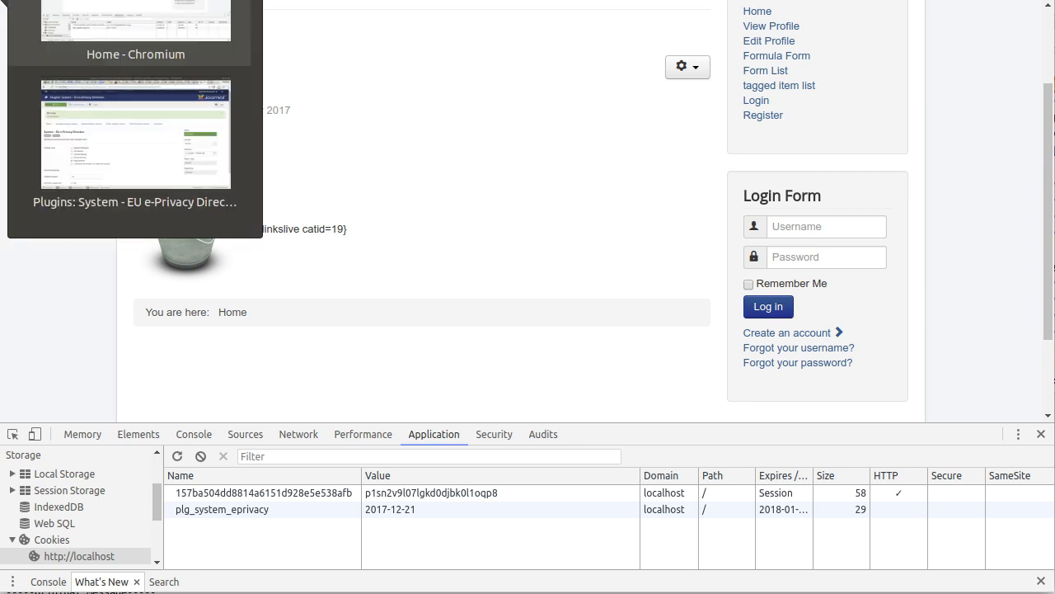
pyautogui.click(126, 136)
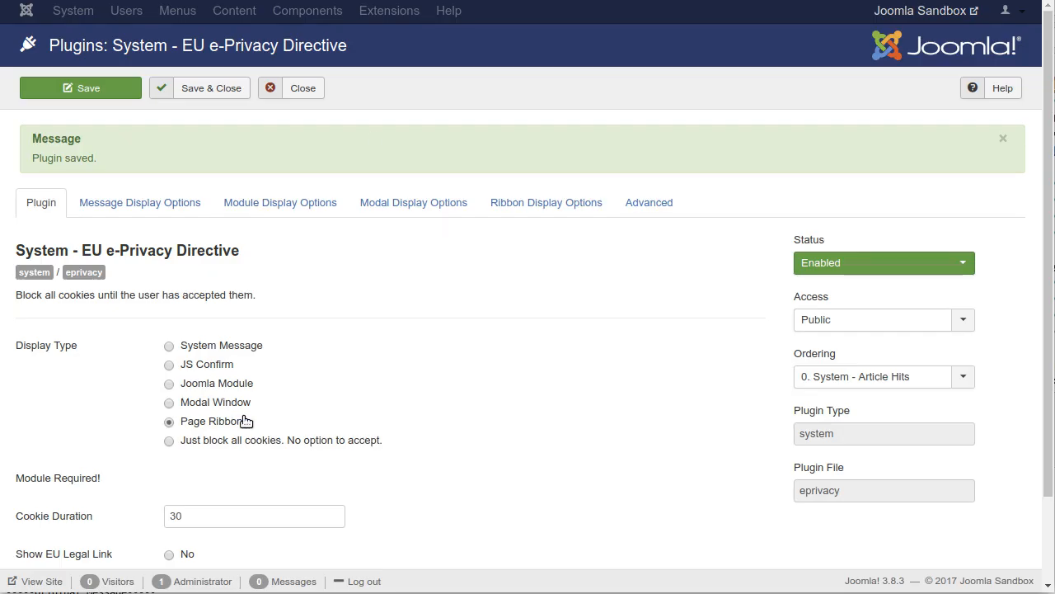
pyautogui.click(170, 347)
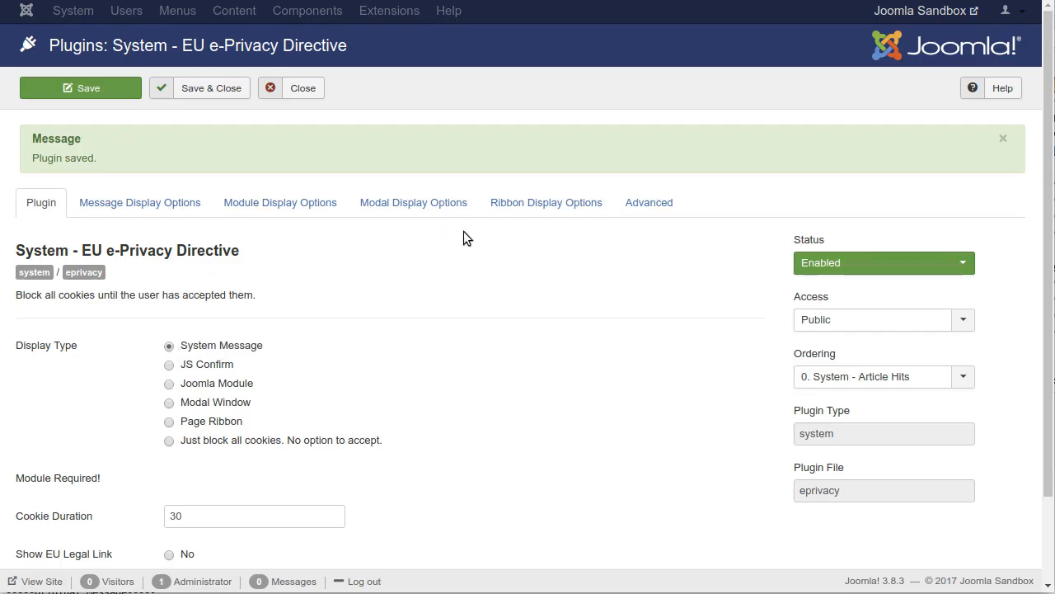
pyautogui.click(94, 208)
pyautogui.click(263, 208)
pyautogui.click(128, 206)
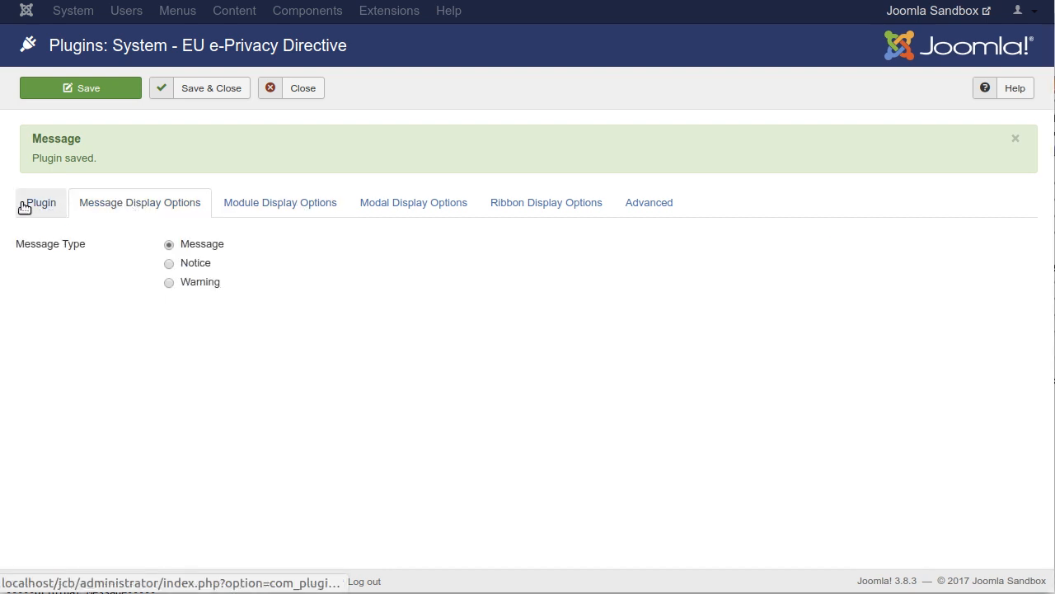
pyautogui.click(27, 206)
pyautogui.click(131, 199)
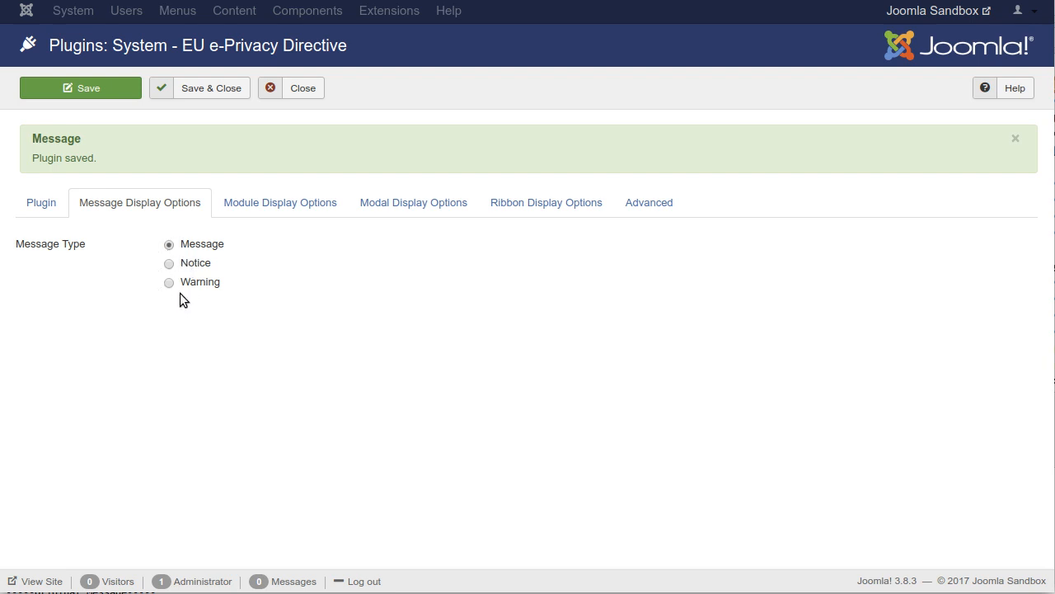
# Step: Review the module display options with the Module CSS box made taller, and check the modal display options
pyautogui.click(297, 208)
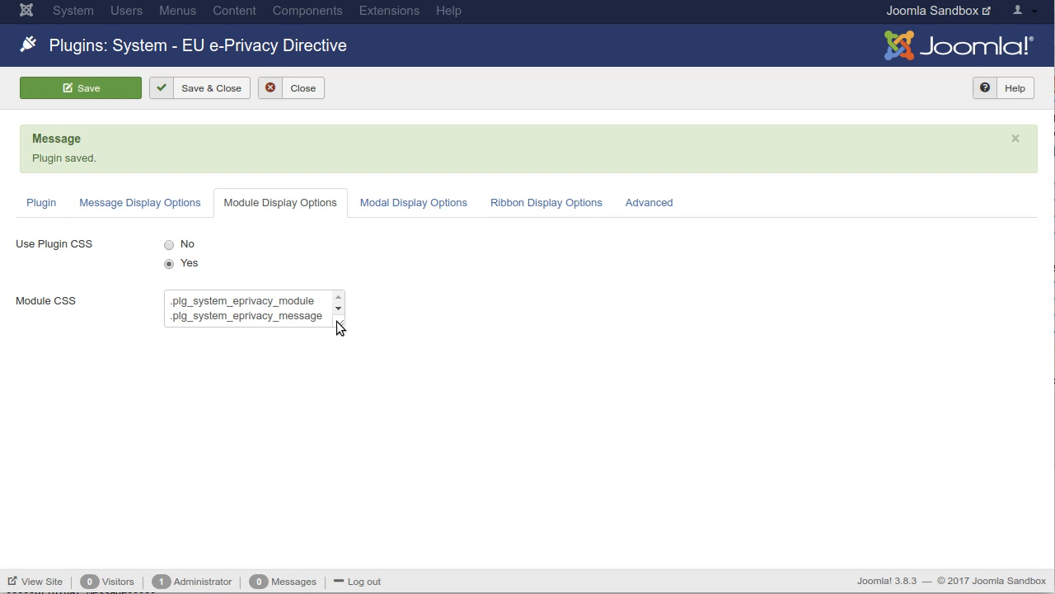
pyautogui.moveTo(344, 324); pyautogui.dragTo(277, 353)
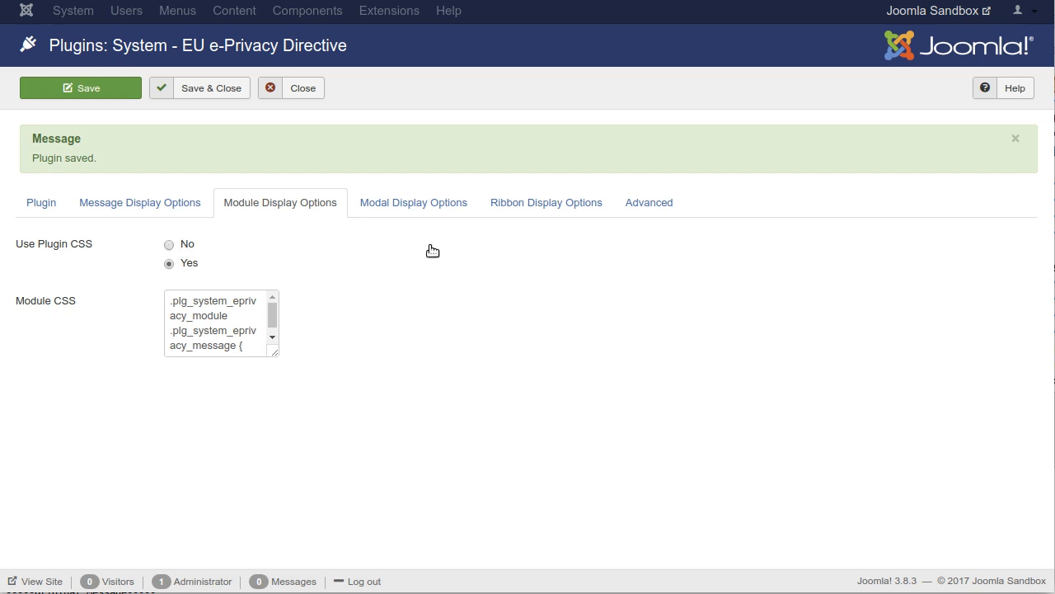
pyautogui.click(434, 202)
# Step: Set the display type to JS Confirm and look through the message, module, modal, ribbon and advanced options
pyautogui.click(37, 203)
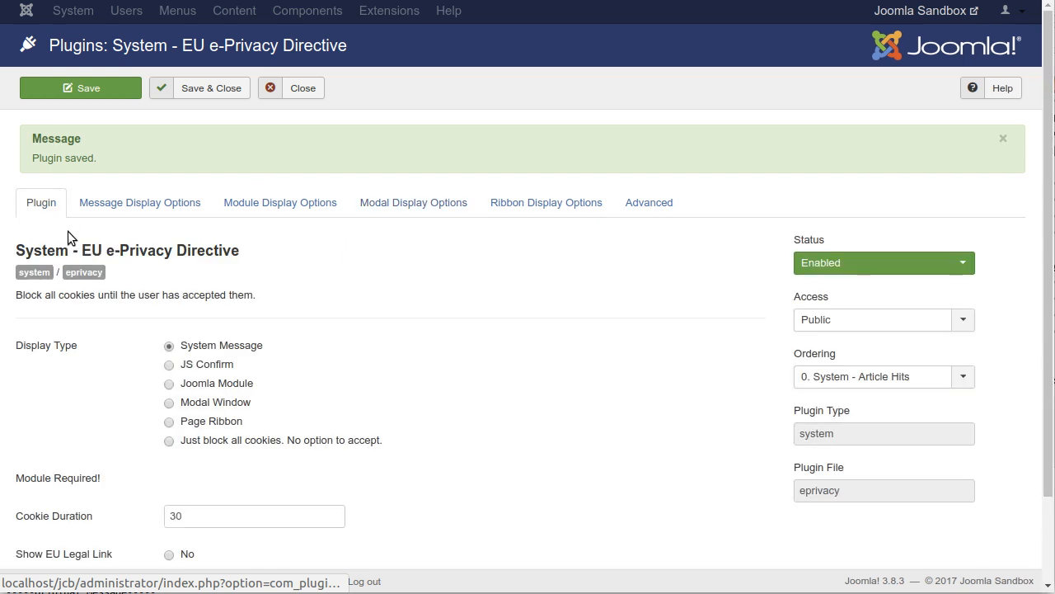
pyautogui.click(194, 364)
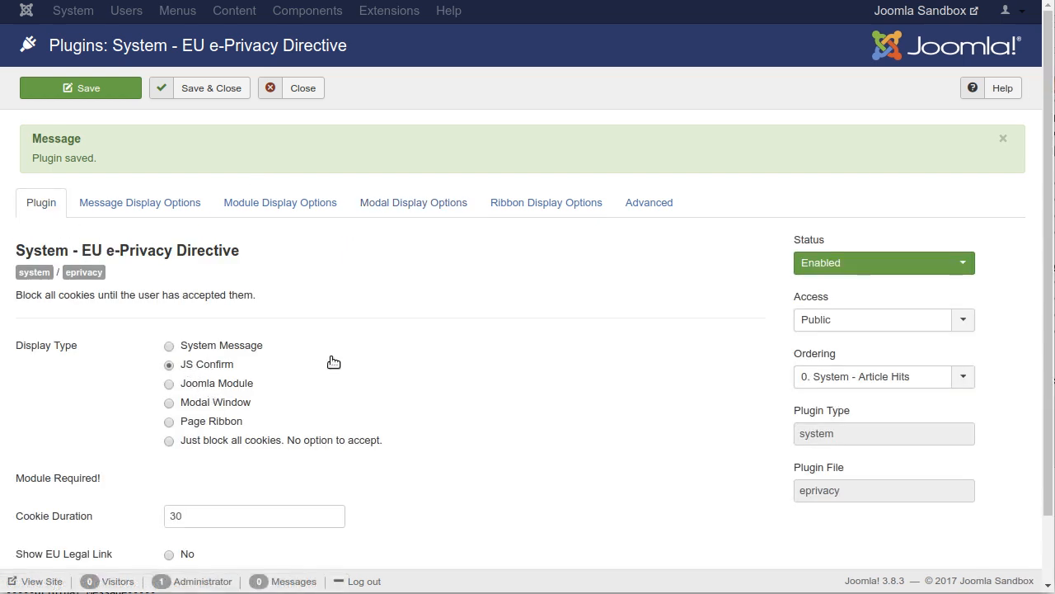
pyautogui.click(141, 202)
pyautogui.click(266, 206)
pyautogui.click(405, 204)
pyautogui.click(510, 208)
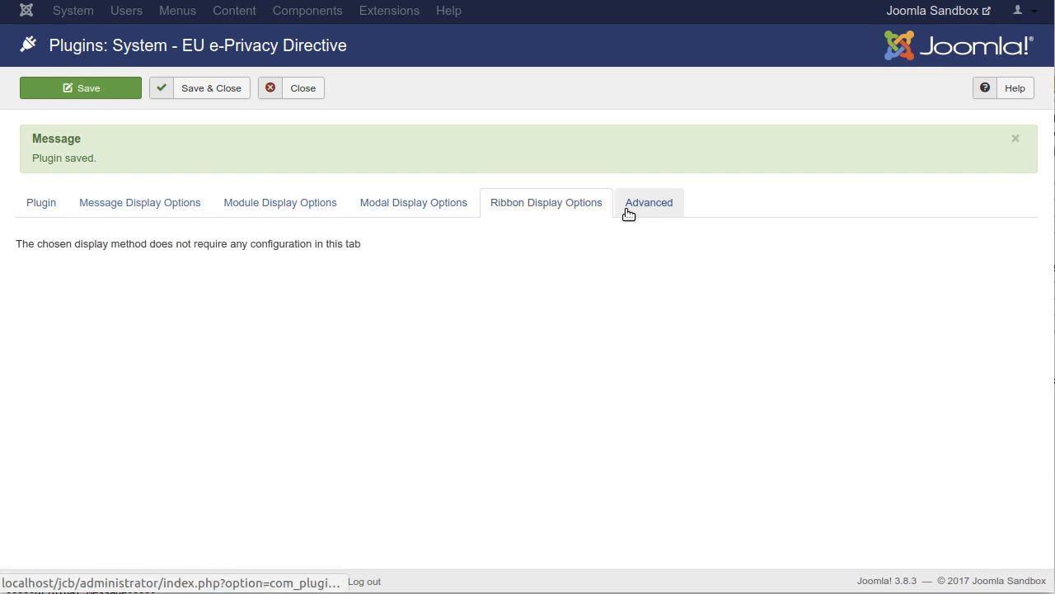
pyautogui.click(644, 219)
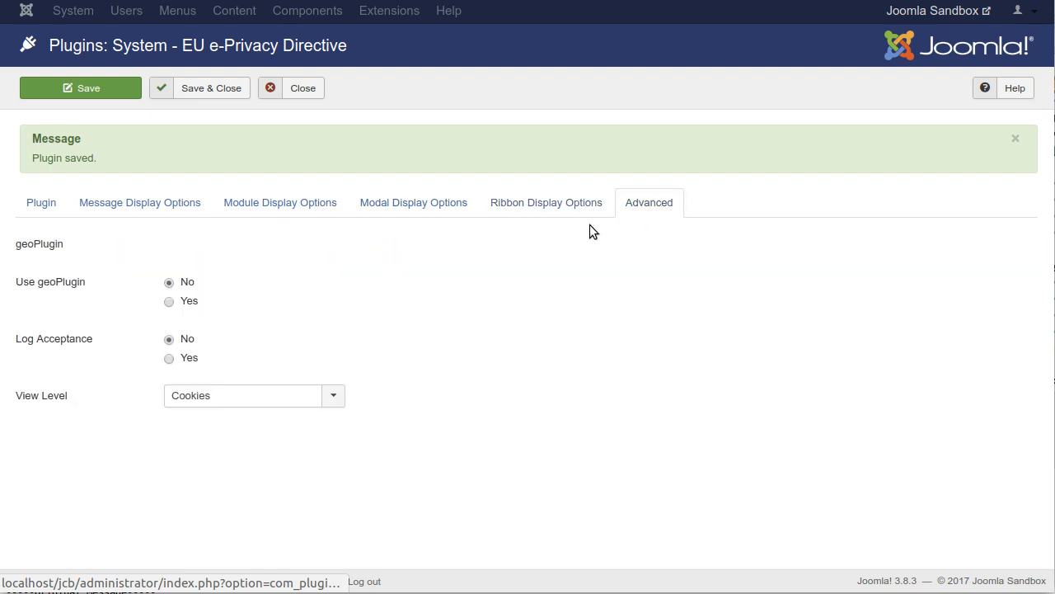
pyautogui.click(132, 207)
# Step: Set the display type to Joomla Module and look through the module, modal and ribbon display options
pyautogui.click(44, 206)
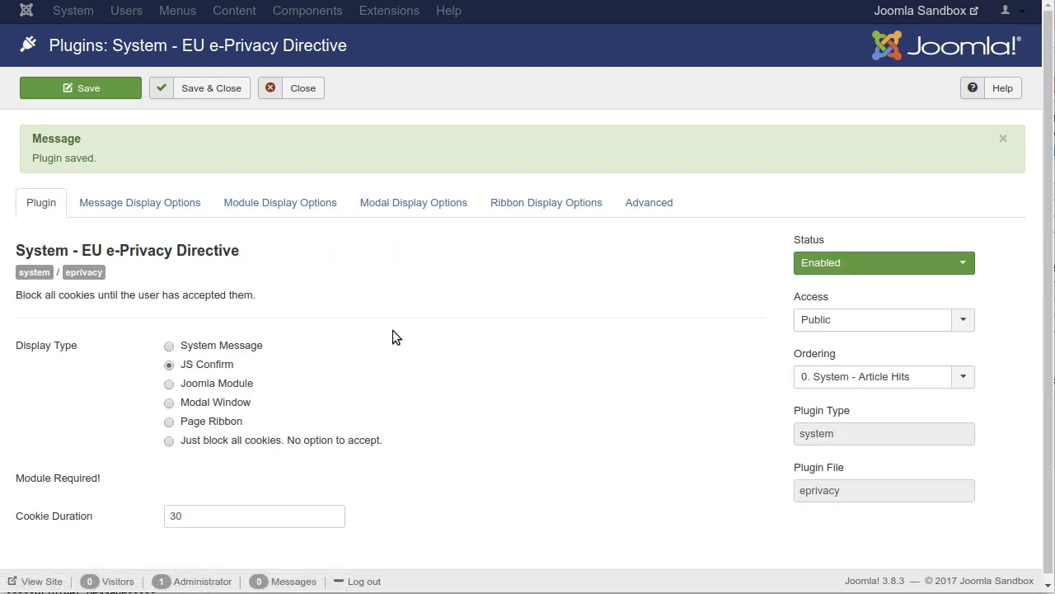
pyautogui.click(236, 384)
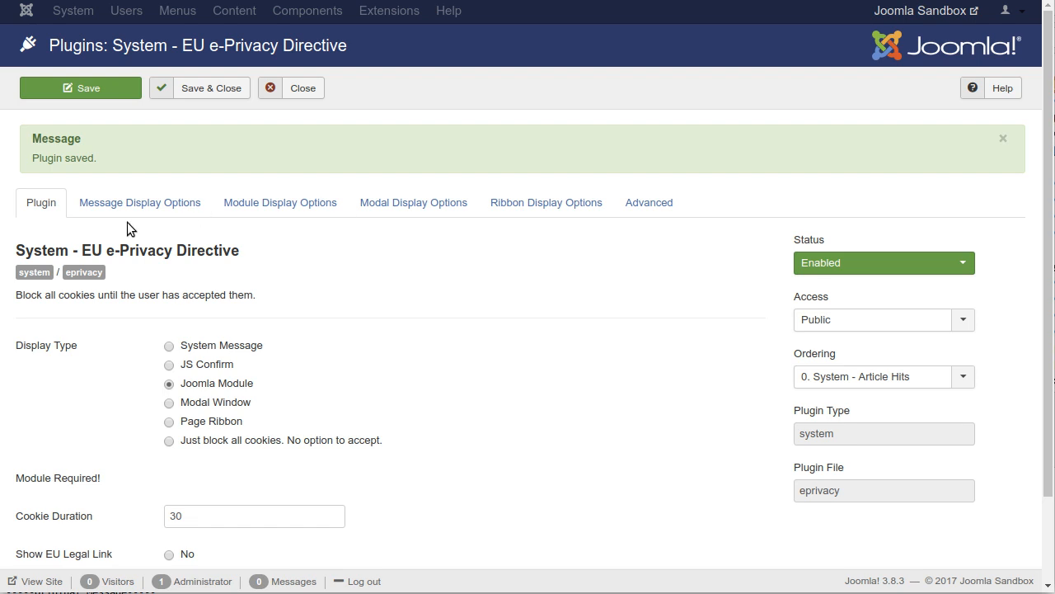
pyautogui.click(268, 208)
pyautogui.click(446, 206)
pyautogui.click(564, 214)
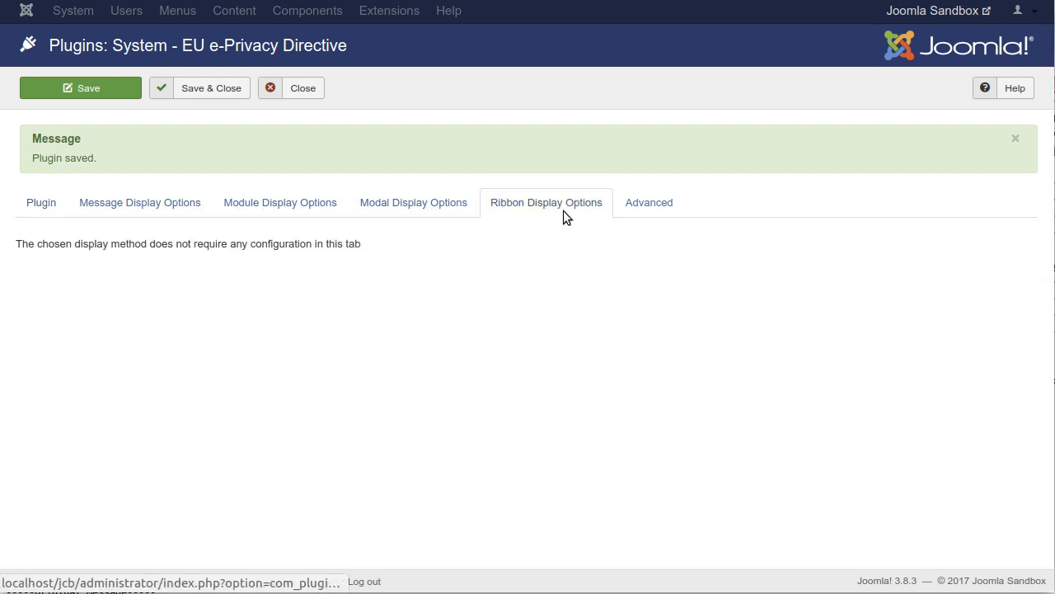
pyautogui.click(259, 211)
# Step: Set the display type to Modal Window and look through the message, module and modal display options
pyautogui.click(33, 208)
pyautogui.click(206, 402)
pyautogui.click(170, 208)
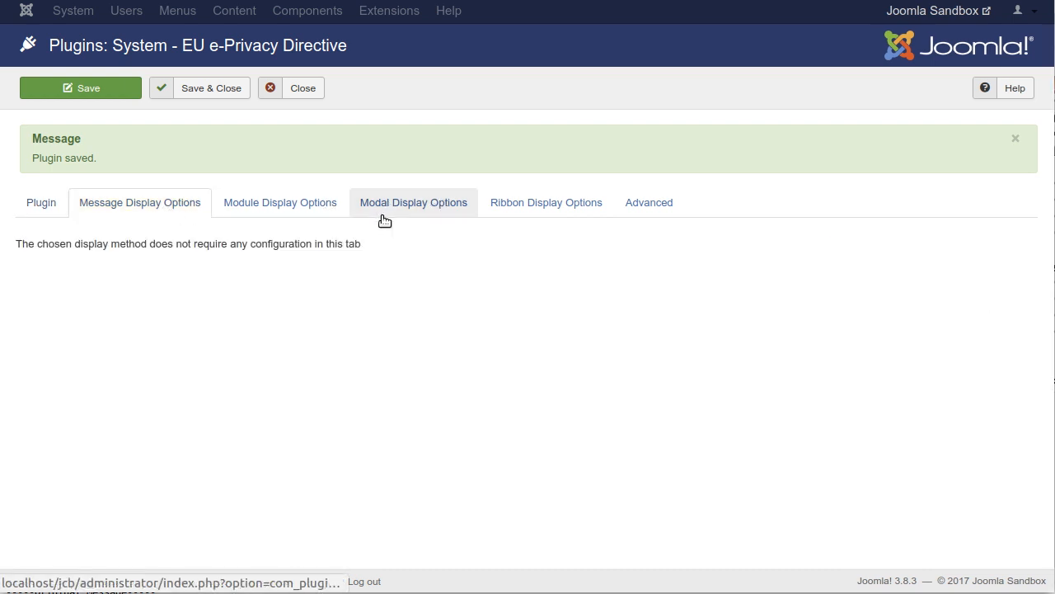
pyautogui.click(315, 209)
pyautogui.click(429, 209)
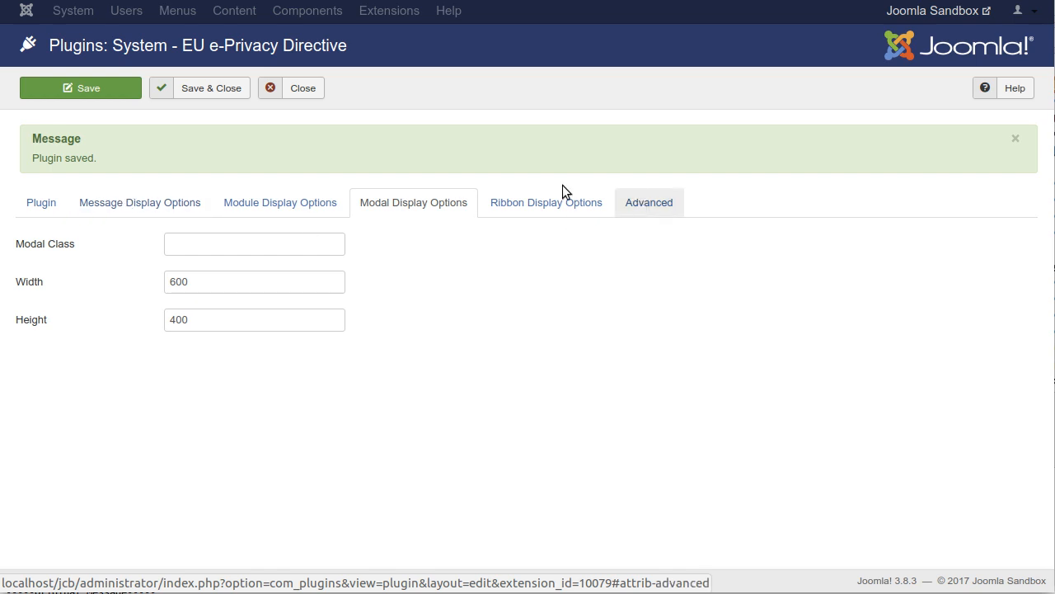
# Step: Set the display type to Page Ribbon and enlarge the Ribbon CSS box to read its styles
pyautogui.click(45, 202)
pyautogui.click(217, 421)
pyautogui.click(536, 202)
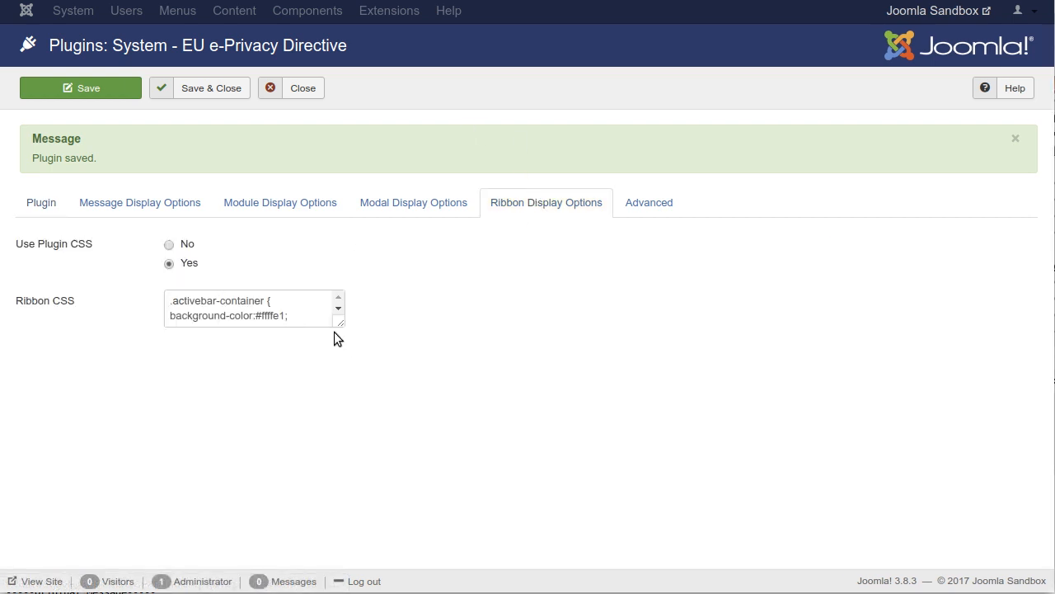
pyautogui.moveTo(342, 323); pyautogui.dragTo(464, 556)
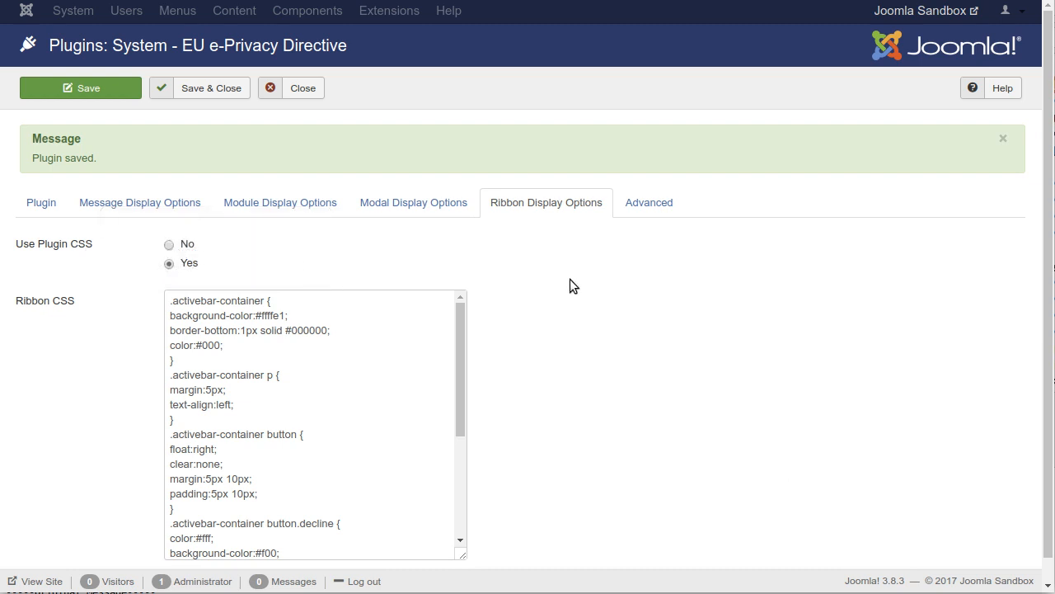
# Step: Set the display type back to System Message and bring the remaining plugin settings into view
pyautogui.click(45, 204)
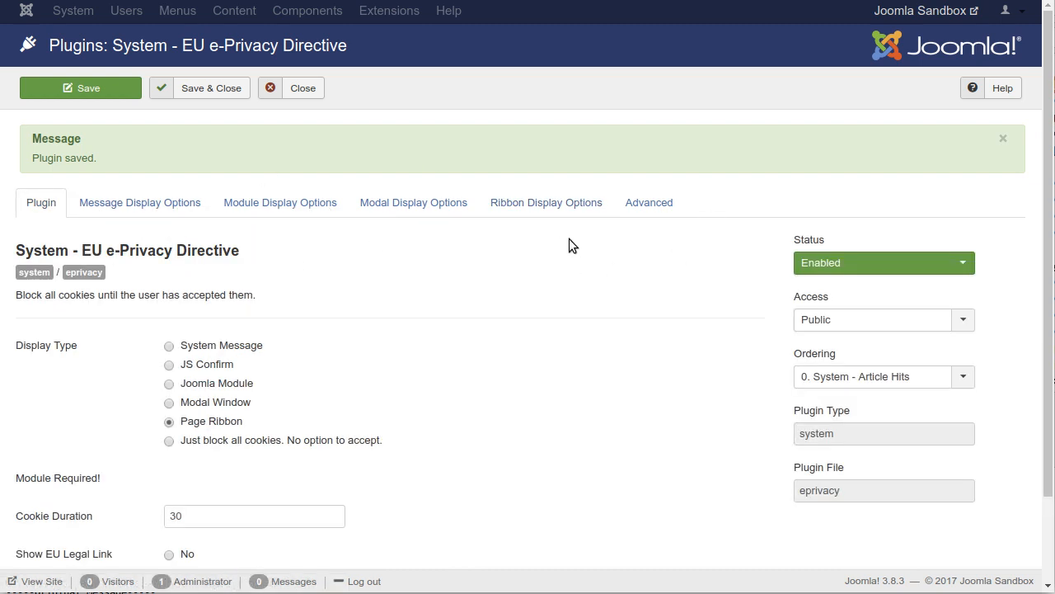
pyautogui.click(247, 347)
pyautogui.scroll(-2, 662, 283)
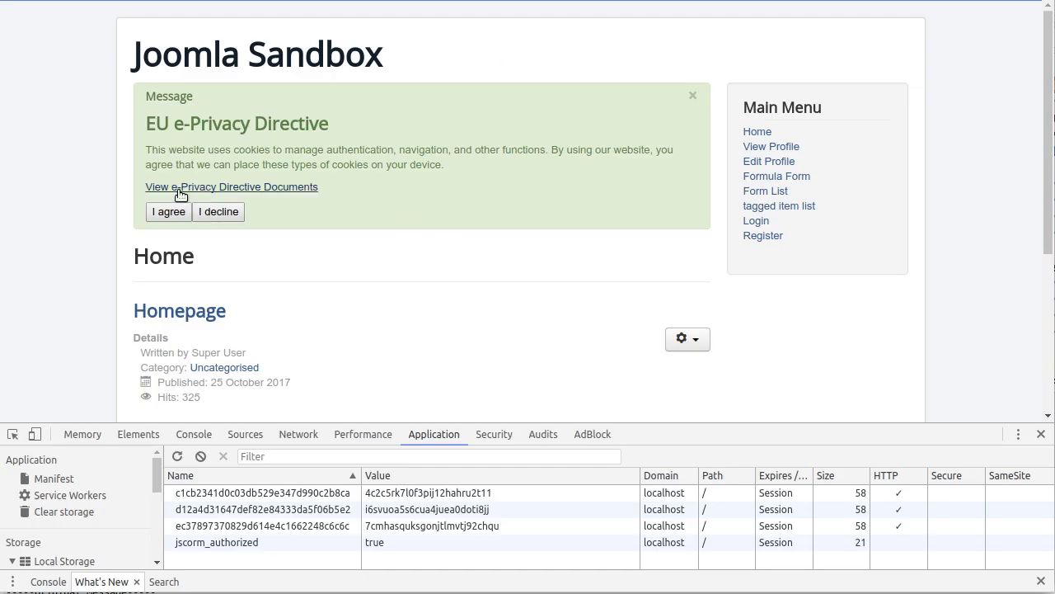
# Step: Examine the View e-Privacy Directive Documents link in the system message on the site's home page
pyautogui.moveTo(328, 189); pyautogui.dragTo(145, 189)
pyautogui.click(456, 218)
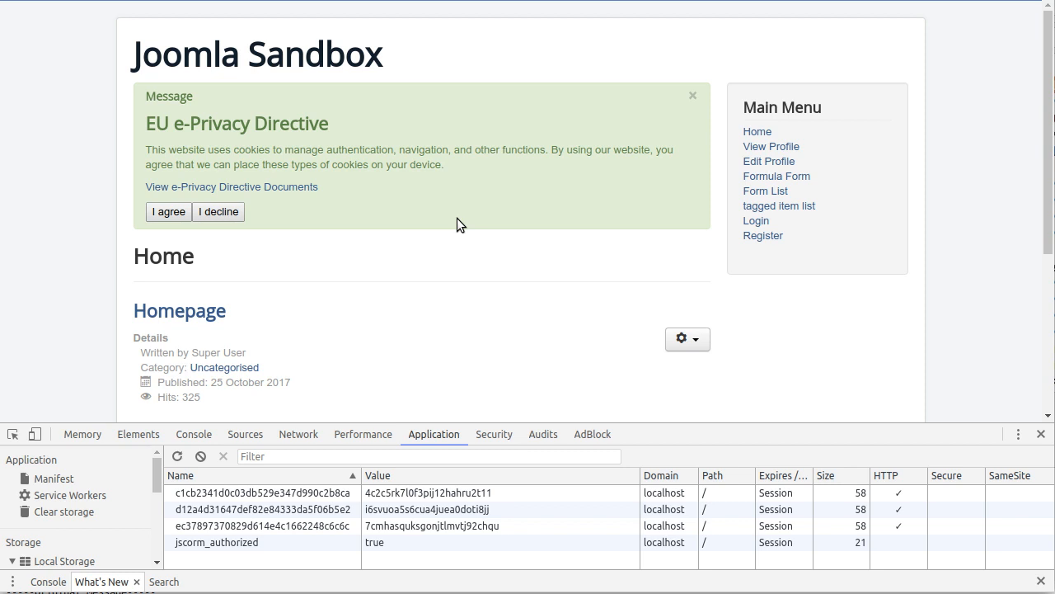
pyautogui.moveTo(347, 192); pyautogui.dragTo(140, 192)
pyautogui.click(140, 192)
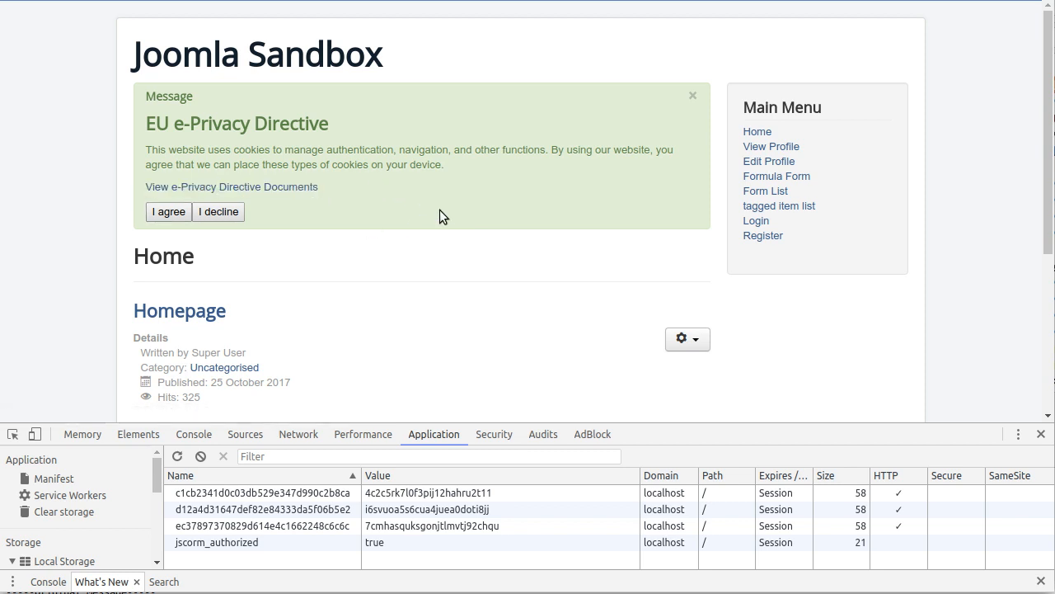
pyautogui.click(277, 191)
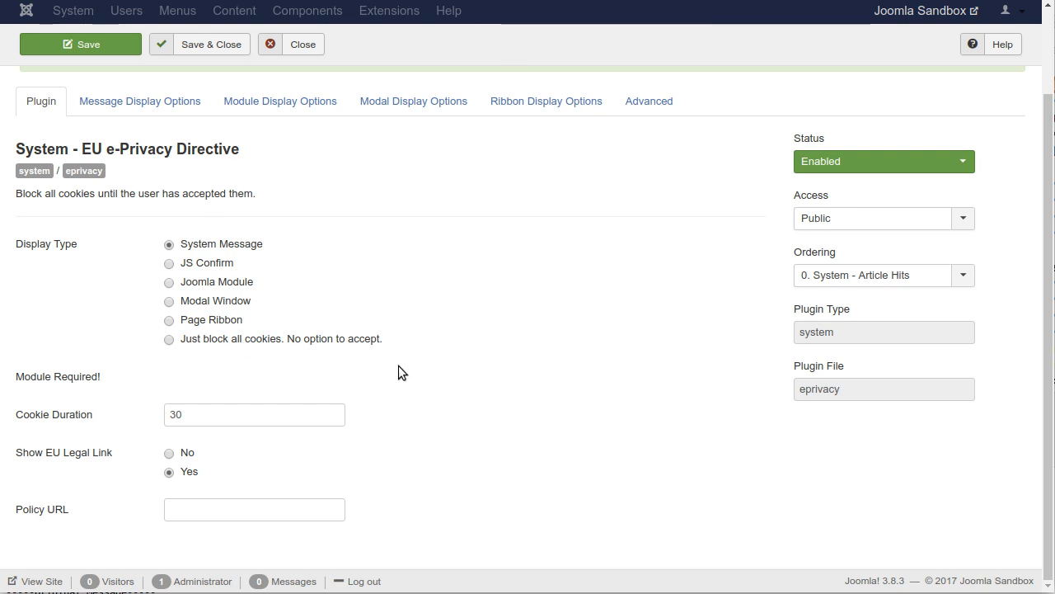
# Step: Enter adf as the Policy URL in the plugin settings
pyautogui.moveTo(49, 515)
pyautogui.click(283, 513)
pyautogui.write('adf')
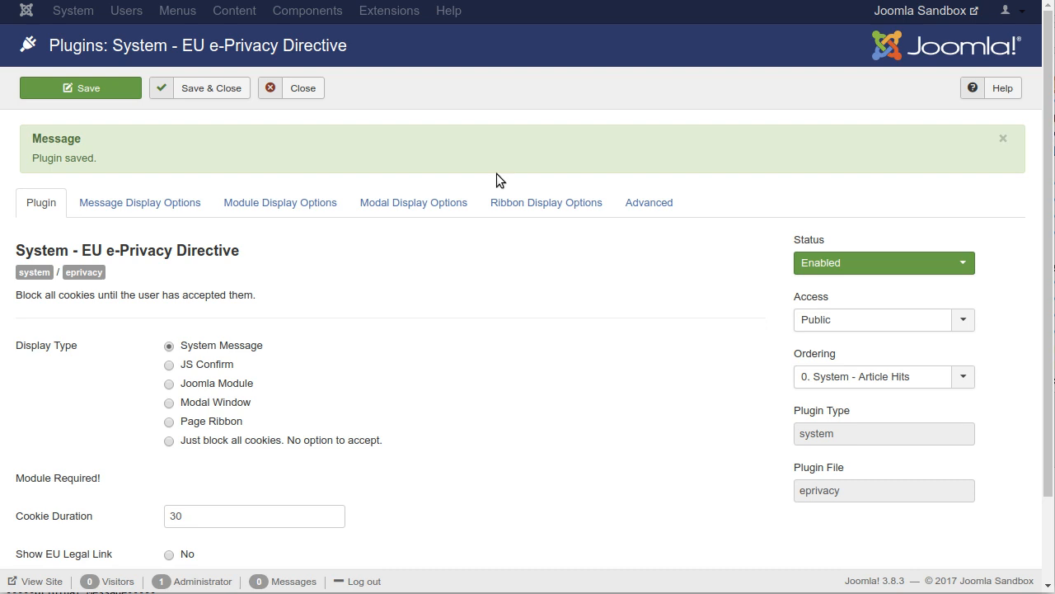
# Step: Clear the Policy URL, save the plugin, and return to the cookie duration and legal link settings
pyautogui.scroll(-2, 506, 401)
pyautogui.doubleClick(186, 502)
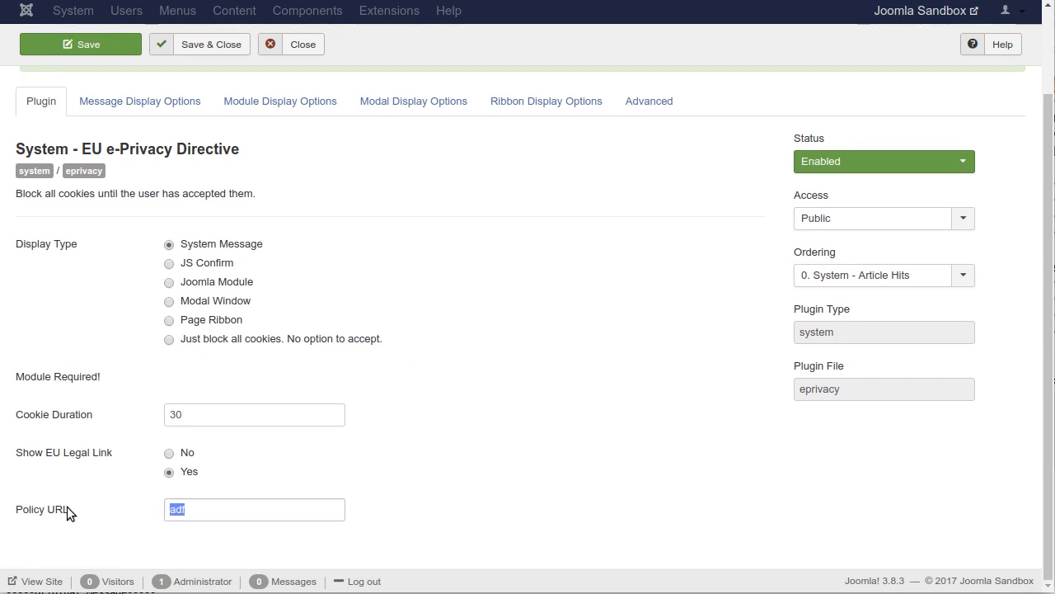
pyautogui.press('BackSpace')
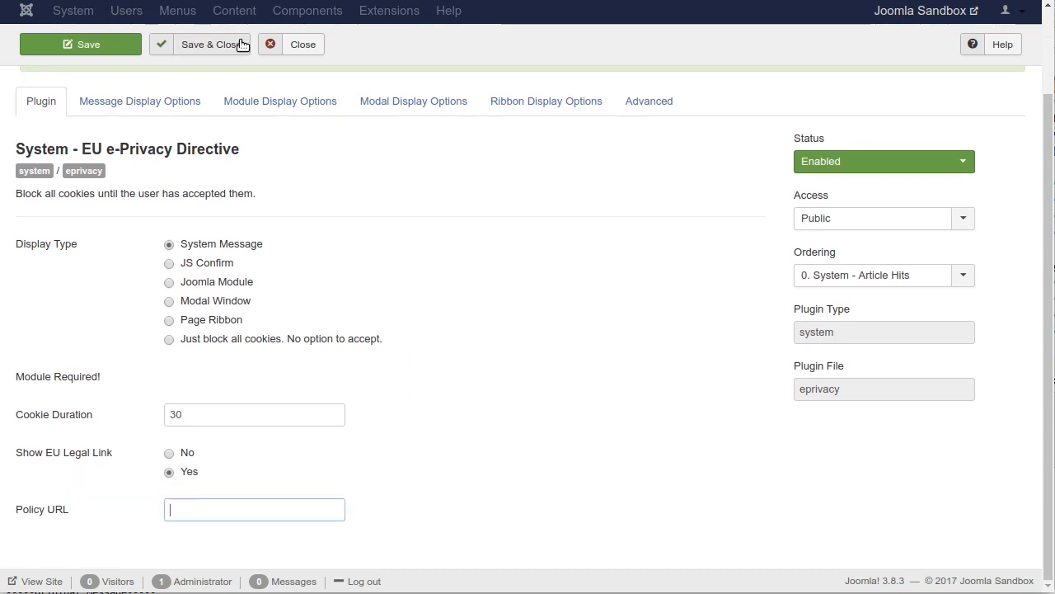
pyautogui.click(83, 45)
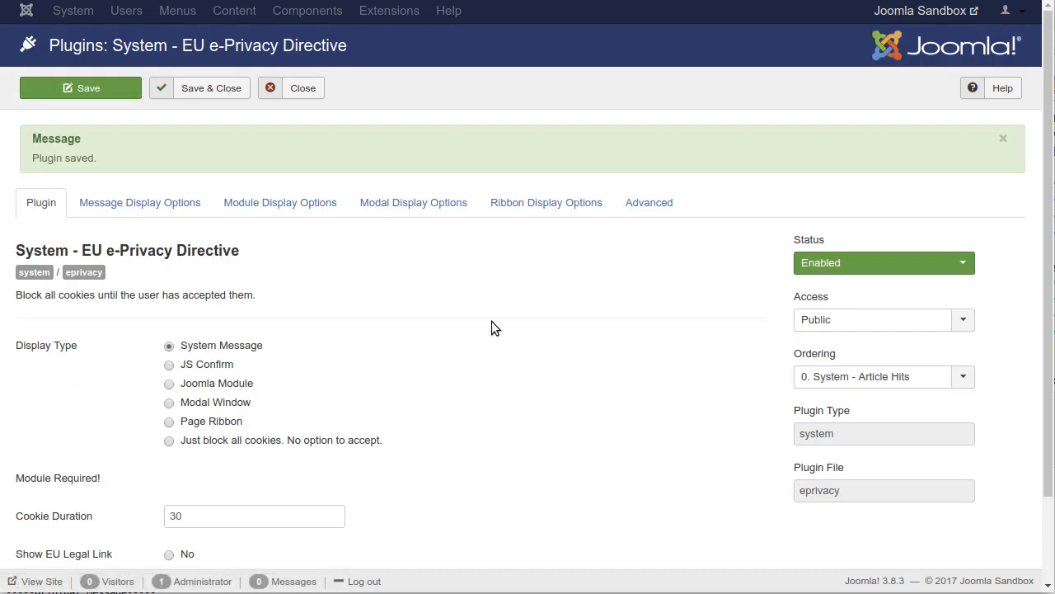
pyautogui.scroll(-2, 572, 288)
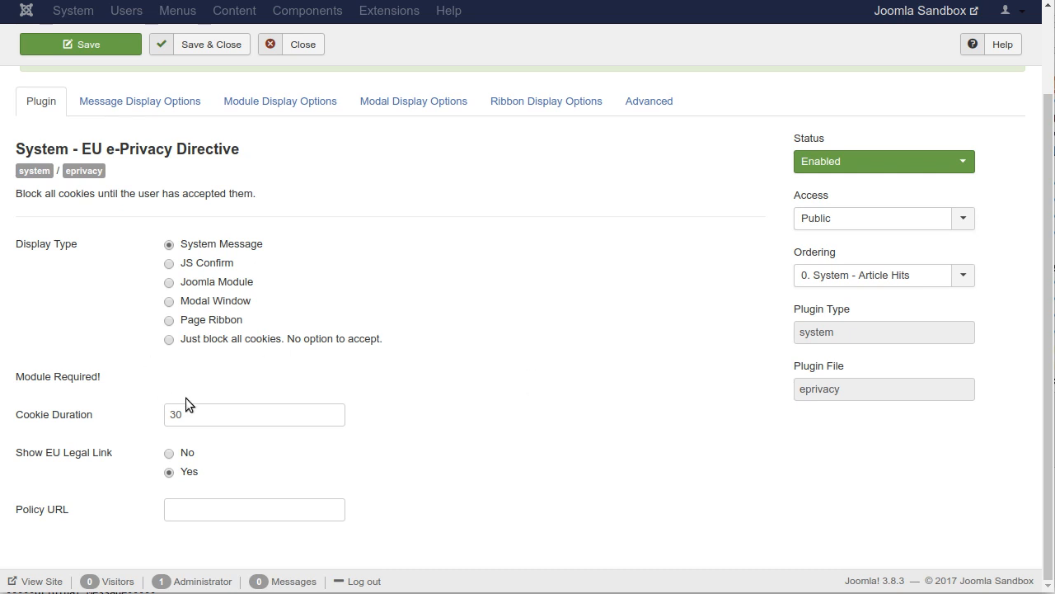
# Step: Switch the display type to Just block all cookies and set it back to System Message
pyautogui.doubleClick(198, 417)
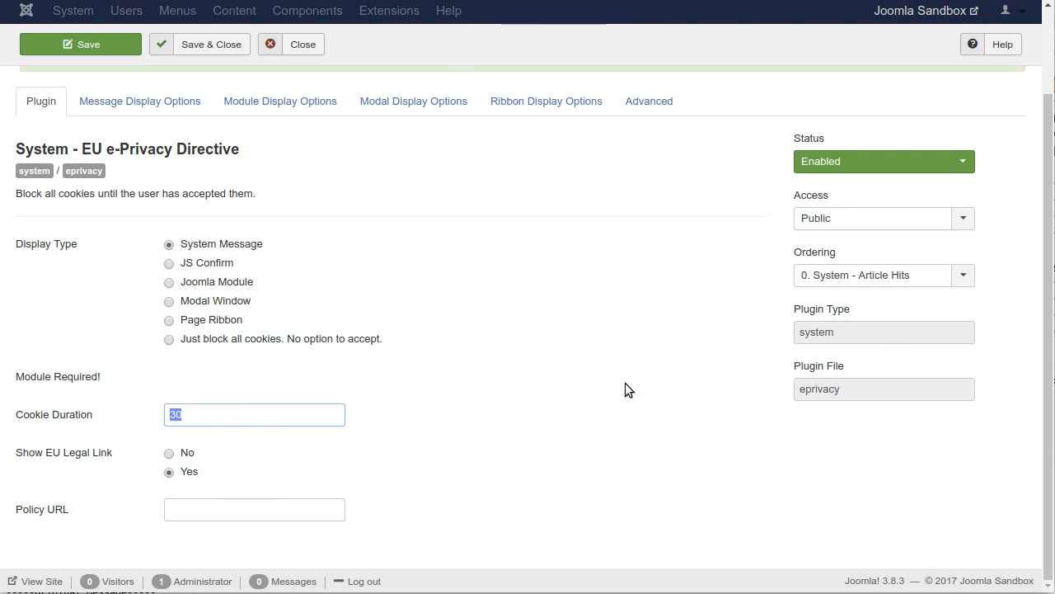
pyautogui.click(465, 341)
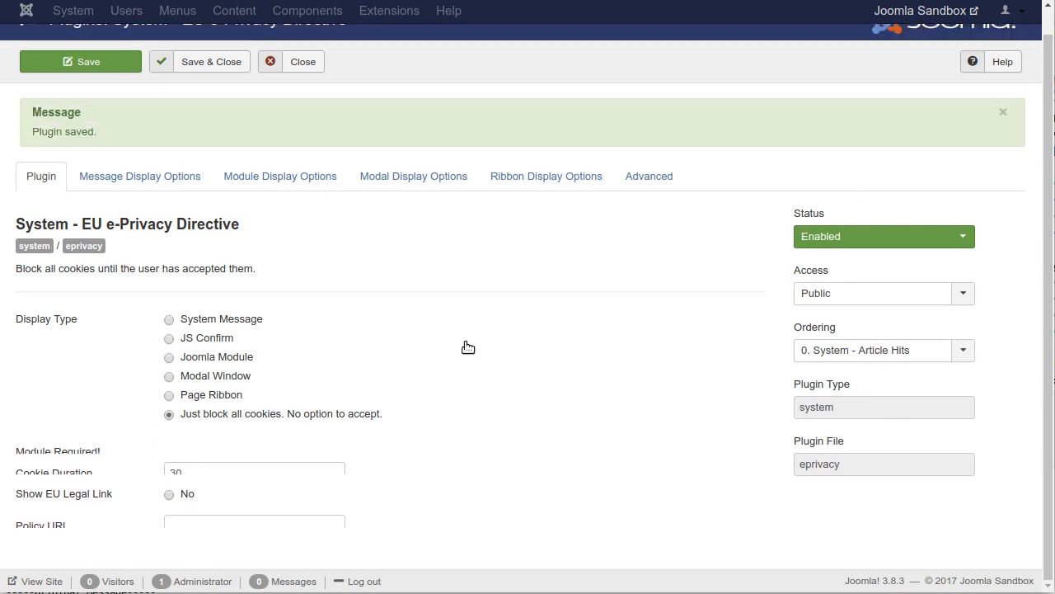
pyautogui.click(321, 350)
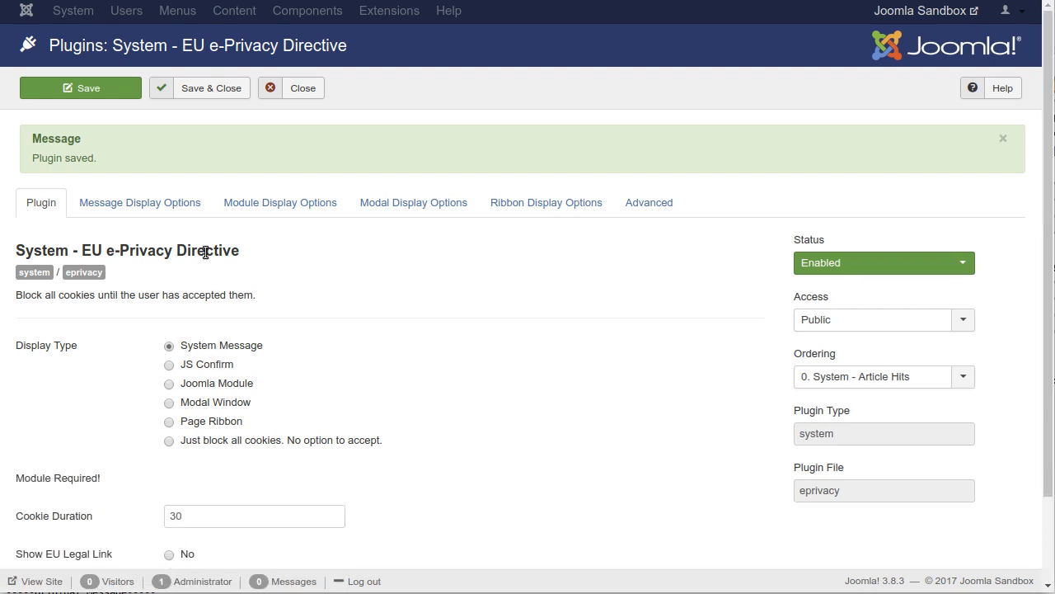
# Step: Examine the plugin's advanced geoPlugin, Log Acceptance and View Level settings, and close the plugin
pyautogui.click(645, 205)
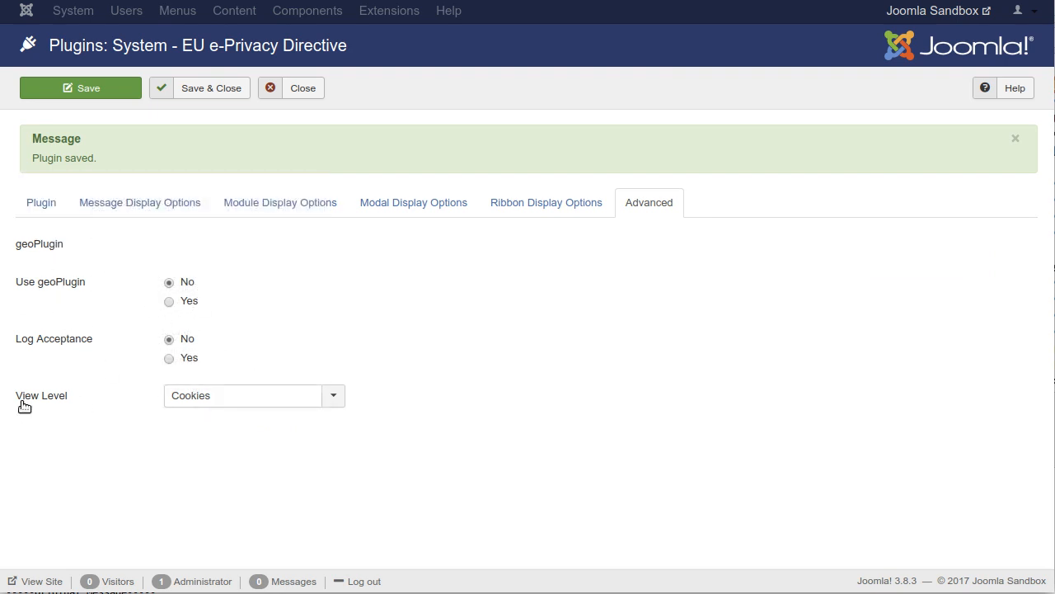
pyautogui.moveTo(36, 397)
pyautogui.moveTo(43, 243)
pyautogui.moveTo(60, 341)
pyautogui.moveTo(15, 340)
pyautogui.moveTo(232, 360); pyautogui.dragTo(18, 339)
pyautogui.click(412, 477)
pyautogui.moveTo(43, 399)
pyautogui.click(301, 90)
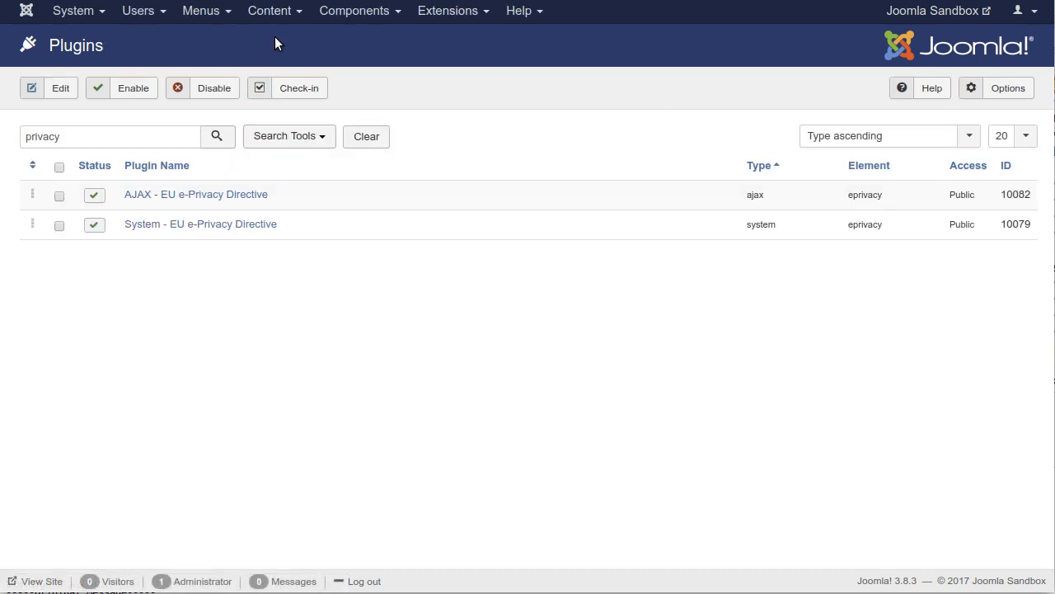
# Step: Open the user groups list and examine the Cookies group under Public
pyautogui.click(132, 11)
pyautogui.moveTo(183, 73)
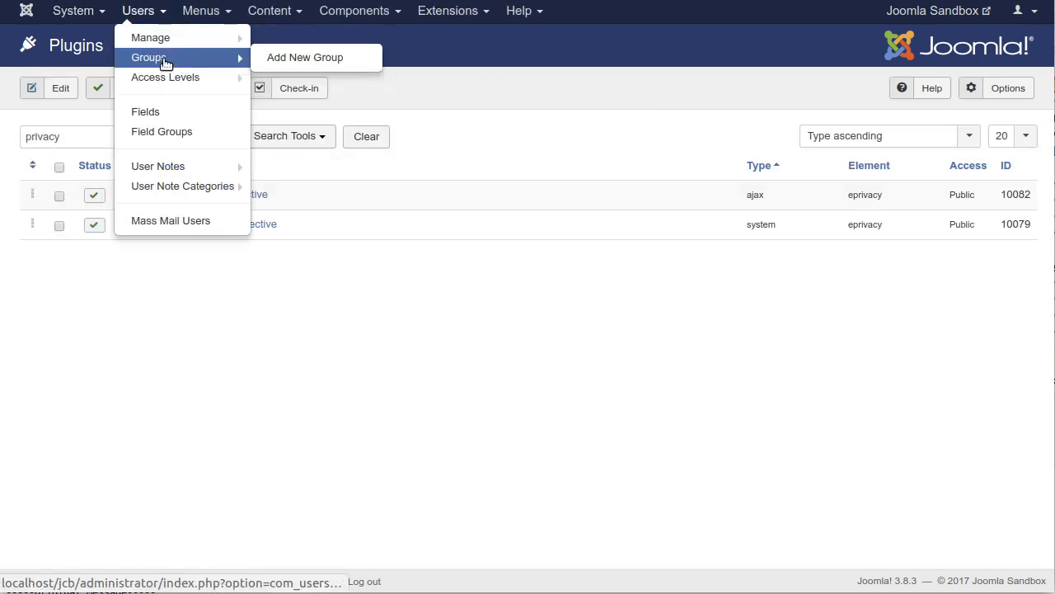
pyautogui.click(163, 59)
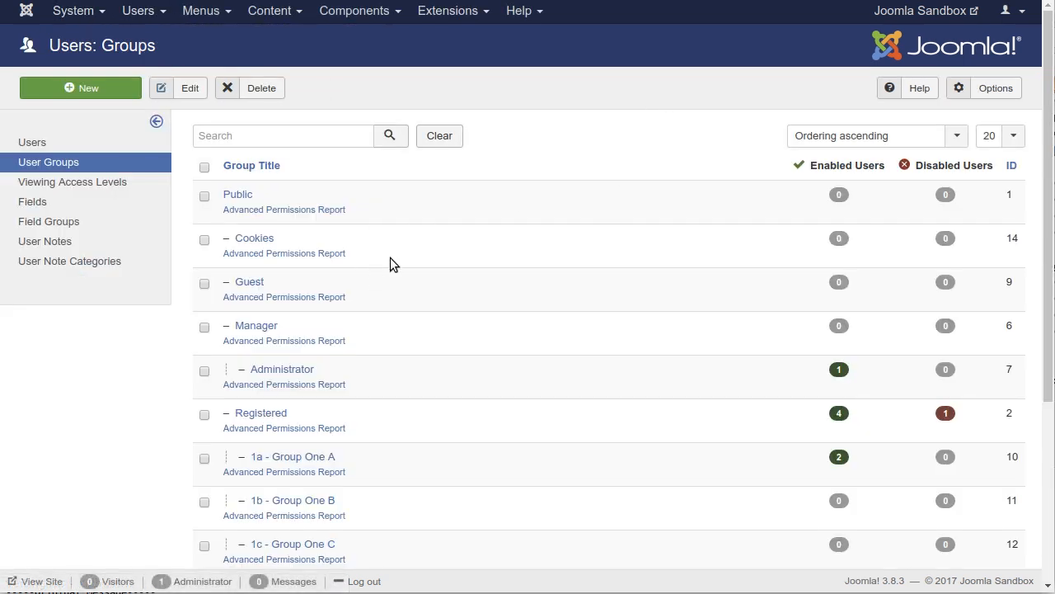
pyautogui.moveTo(329, 241); pyautogui.dragTo(232, 238)
pyautogui.moveTo(264, 194); pyautogui.dragTo(219, 194)
pyautogui.moveTo(297, 240); pyautogui.dragTo(234, 239)
pyautogui.click(640, 150)
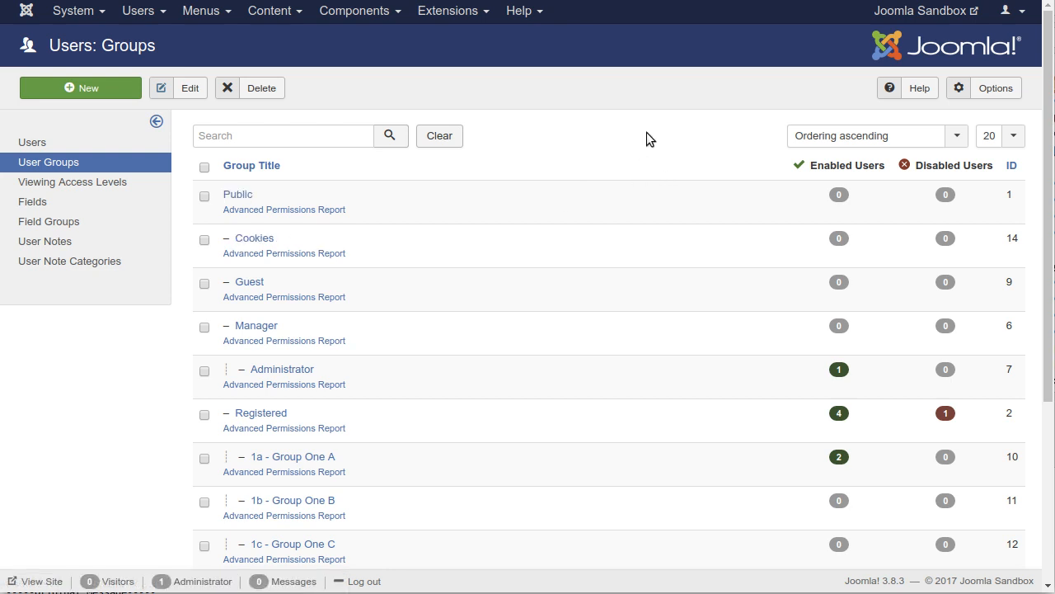
# Step: Review which user groups are assigned to the Cookies viewing access level, and save and close it
pyautogui.click(64, 186)
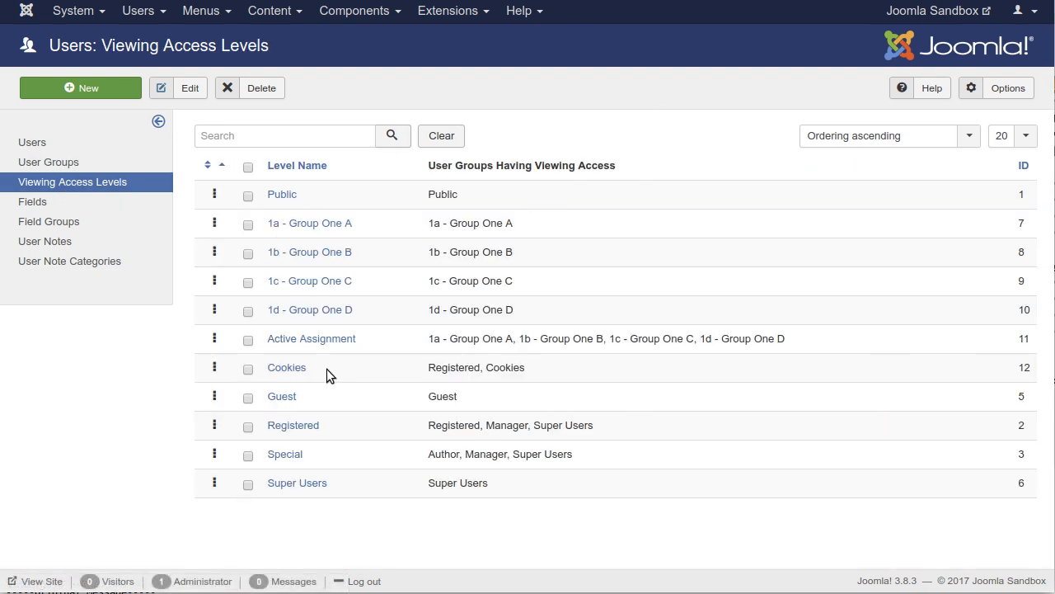
pyautogui.moveTo(271, 373); pyautogui.dragTo(306, 368)
pyautogui.click(293, 369)
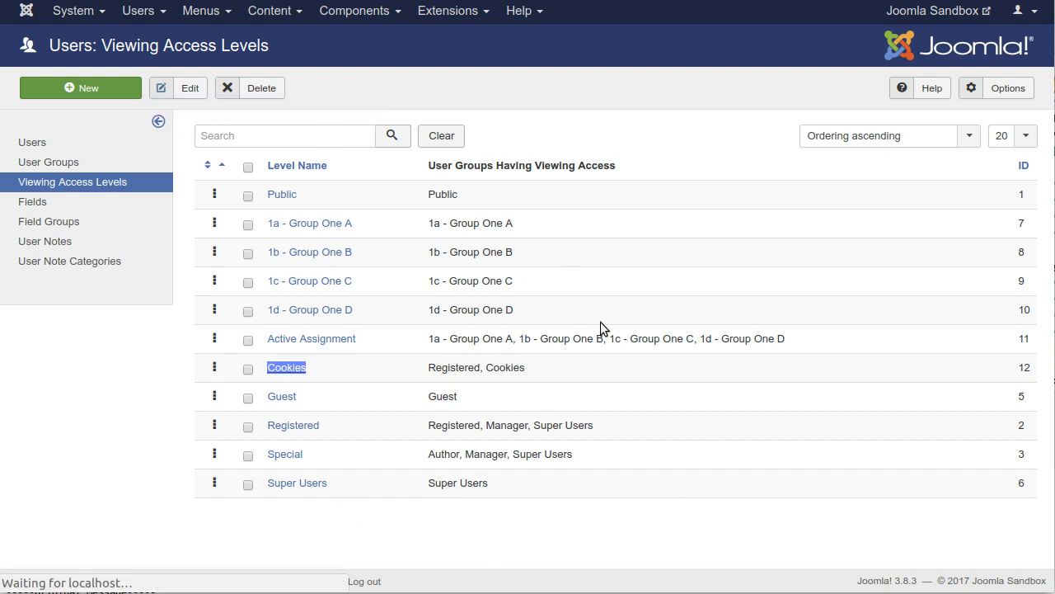
pyautogui.scroll(-2, 582, 227)
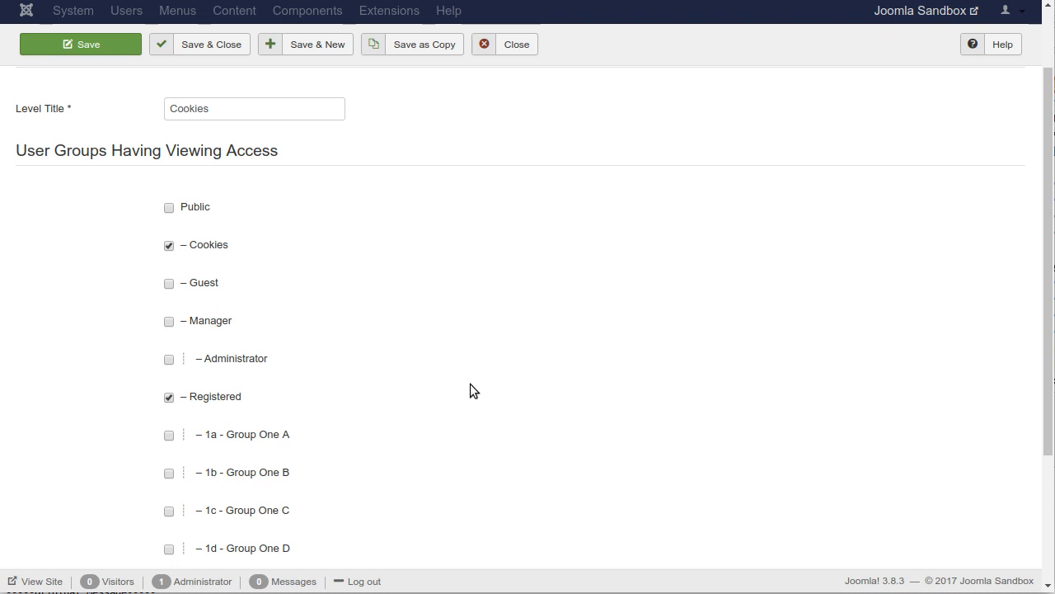
pyautogui.click(218, 44)
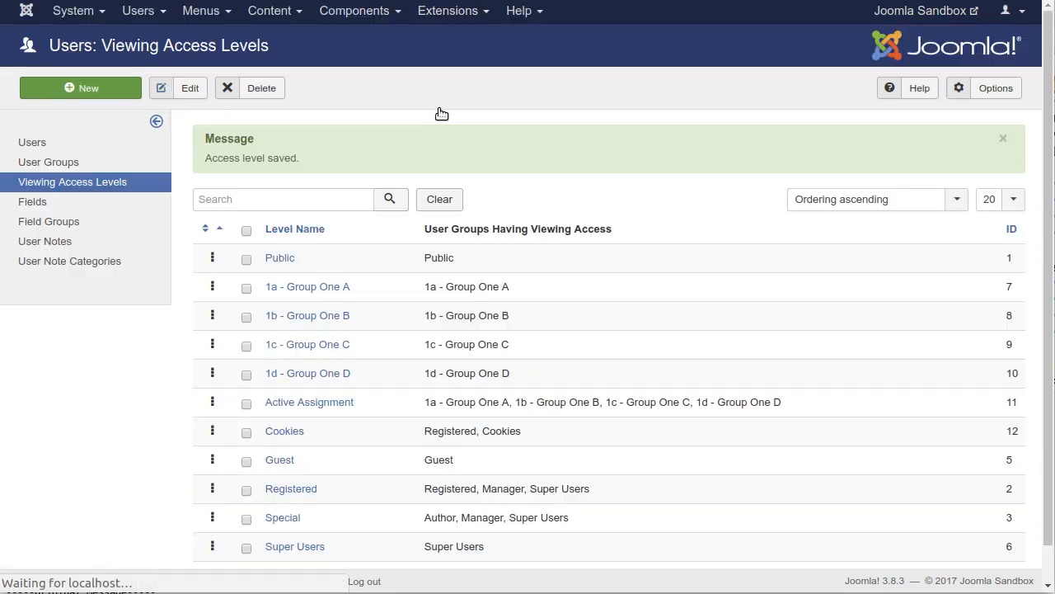
# Step: Reopen the System - EU e-Privacy Directive plugin, check the View Level choices with Cookies picked, and close it
pyautogui.click(449, 10)
pyautogui.moveTo(454, 120)
pyautogui.click(445, 92)
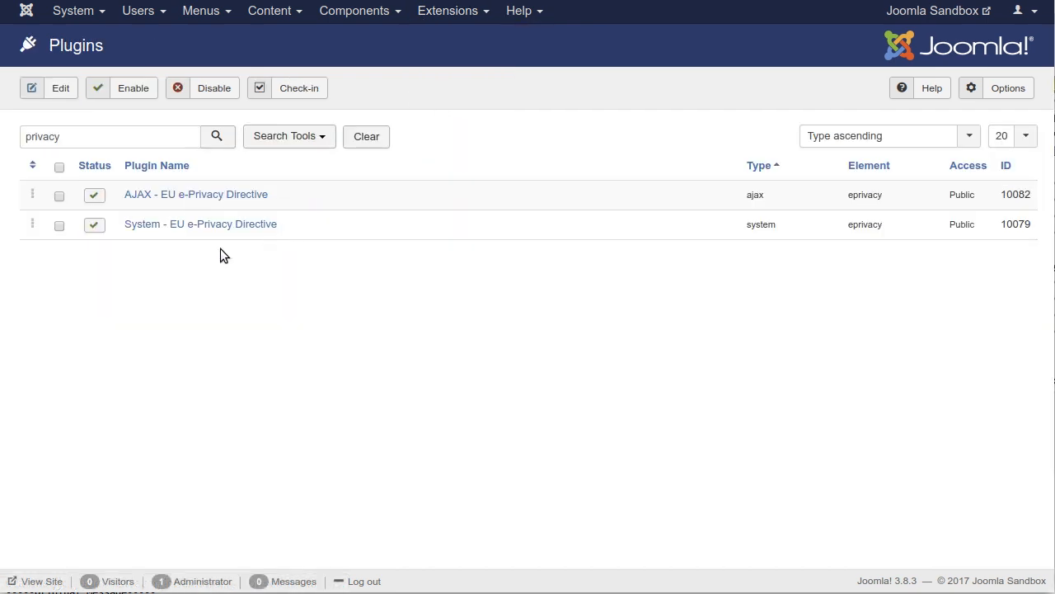
pyautogui.click(200, 224)
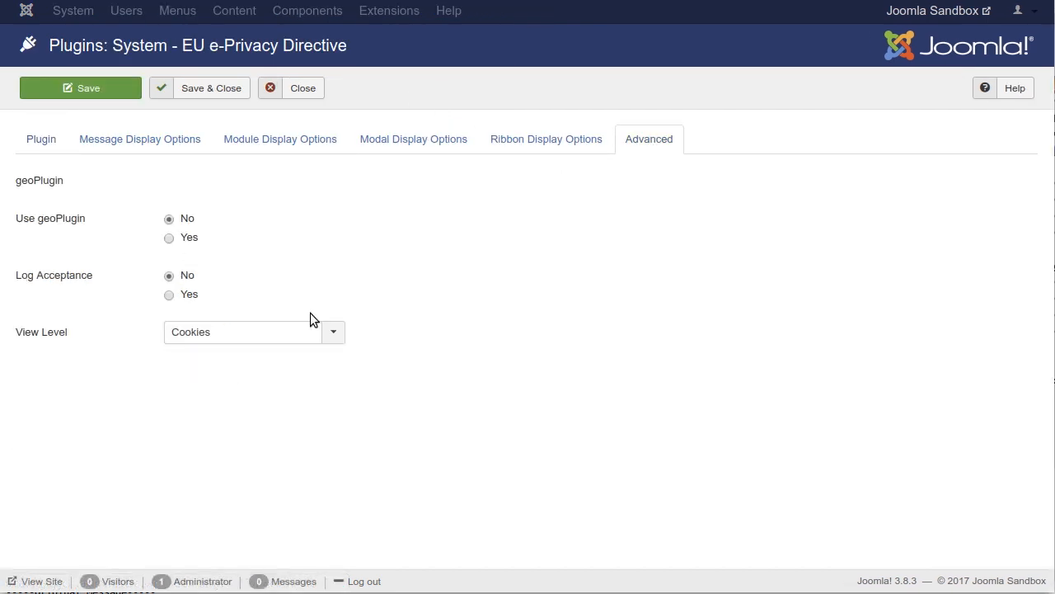
pyautogui.click(332, 333)
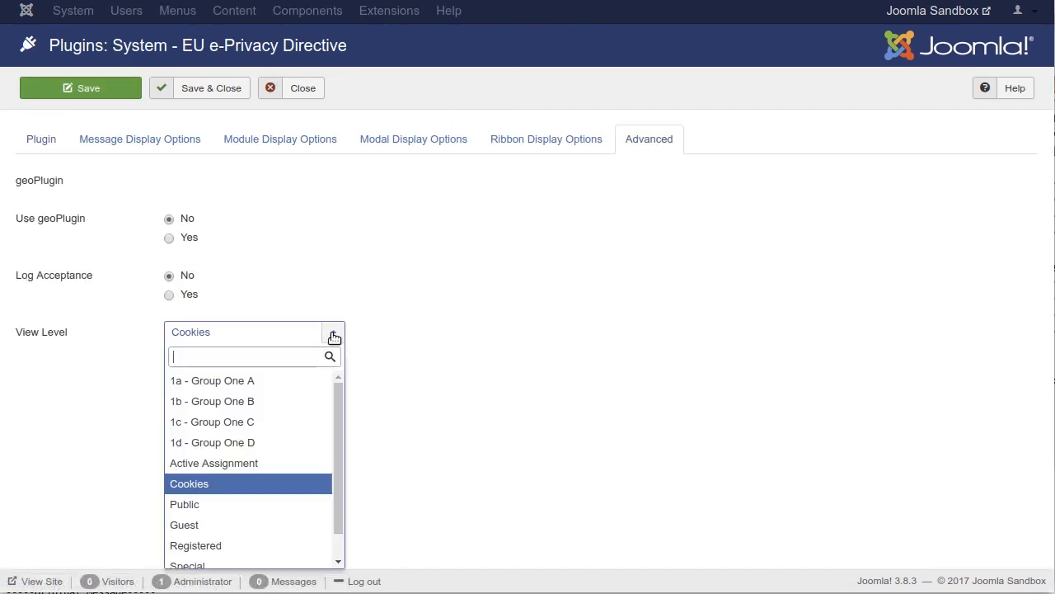
pyautogui.click(237, 485)
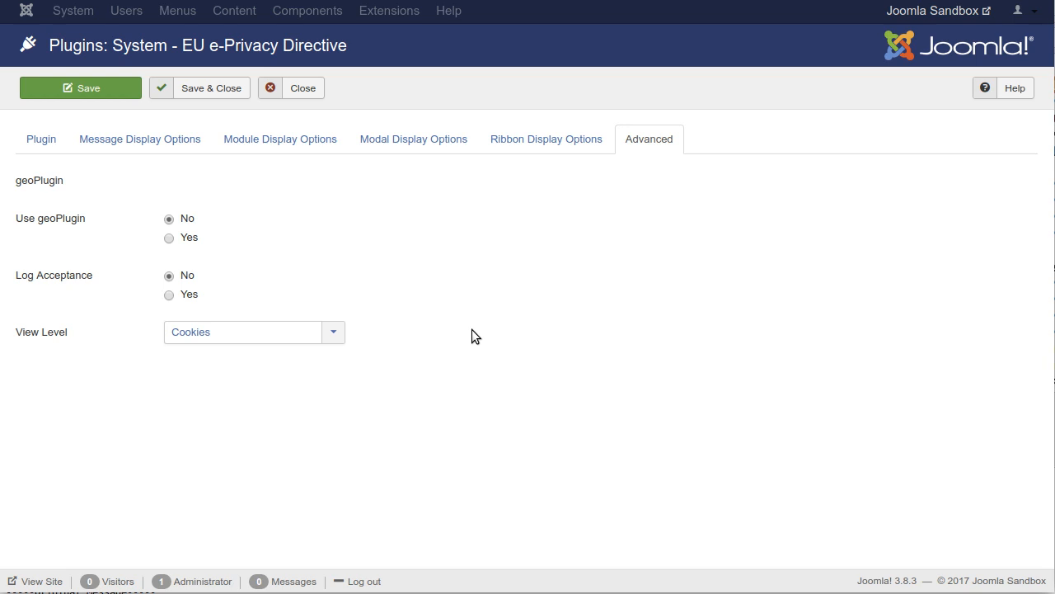
pyautogui.click(293, 91)
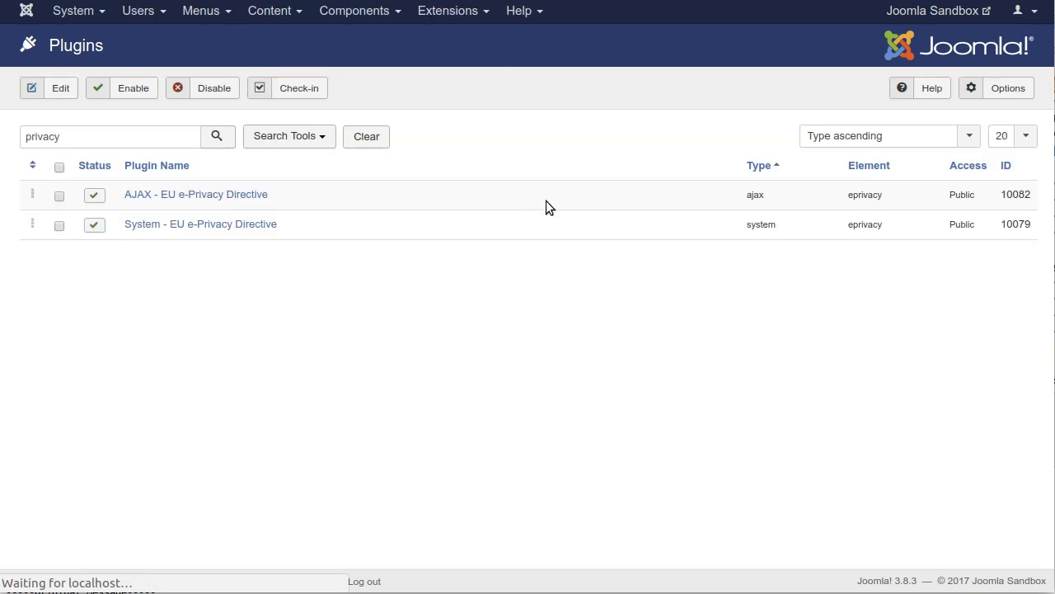
# Step: Open the site modules list and check the access level of the Login Form module
pyautogui.click(454, 13)
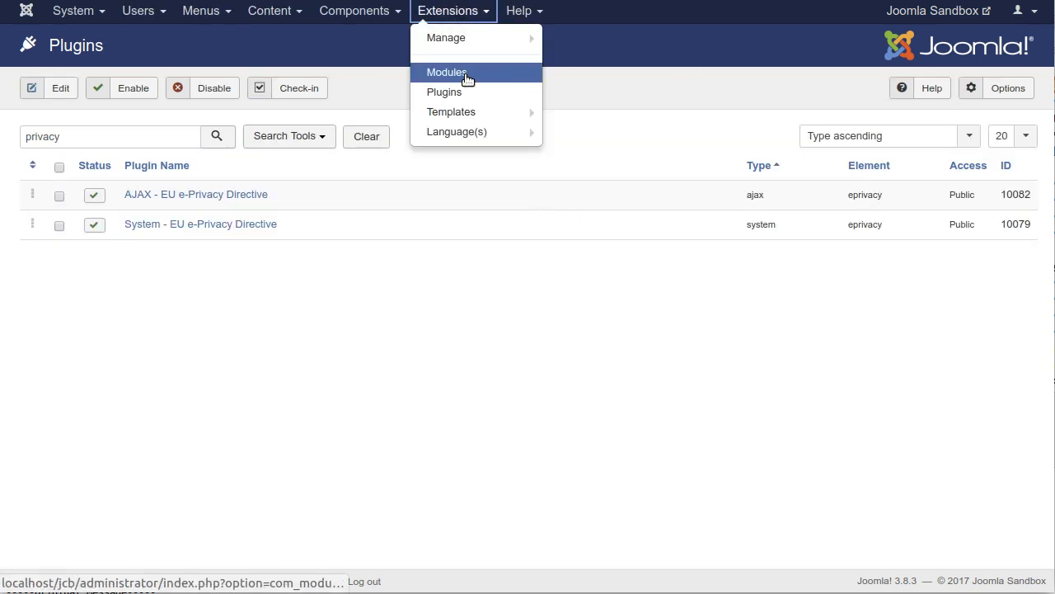
pyautogui.click(446, 75)
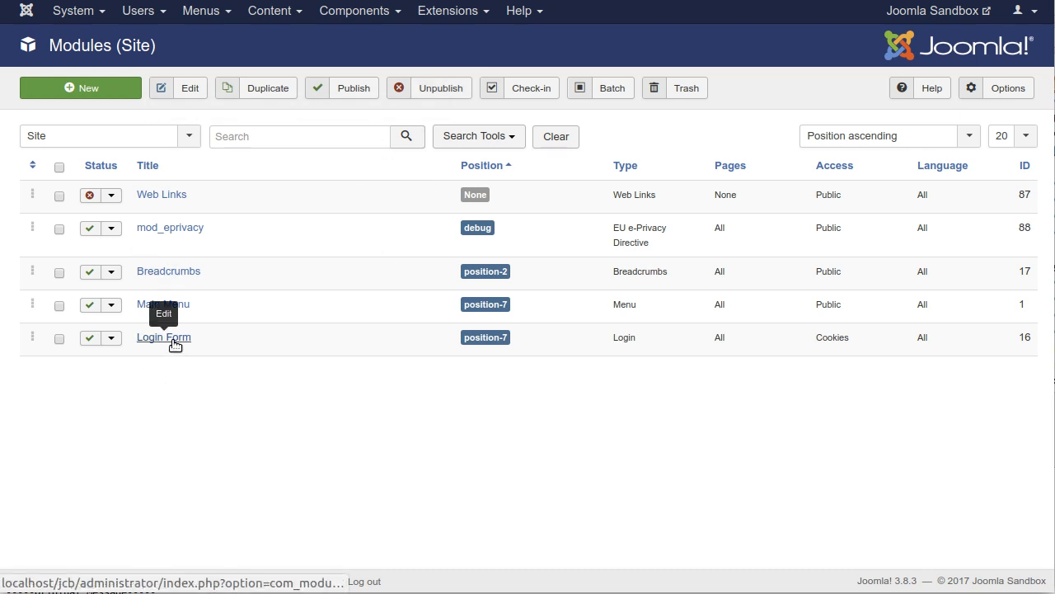
pyautogui.moveTo(850, 341); pyautogui.dragTo(815, 341)
pyautogui.click(669, 395)
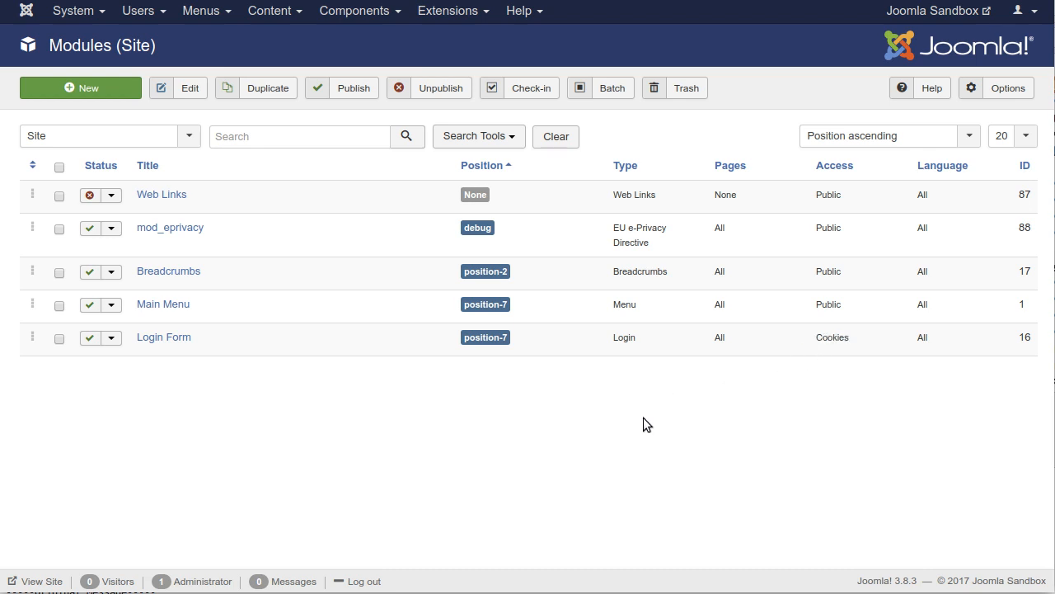